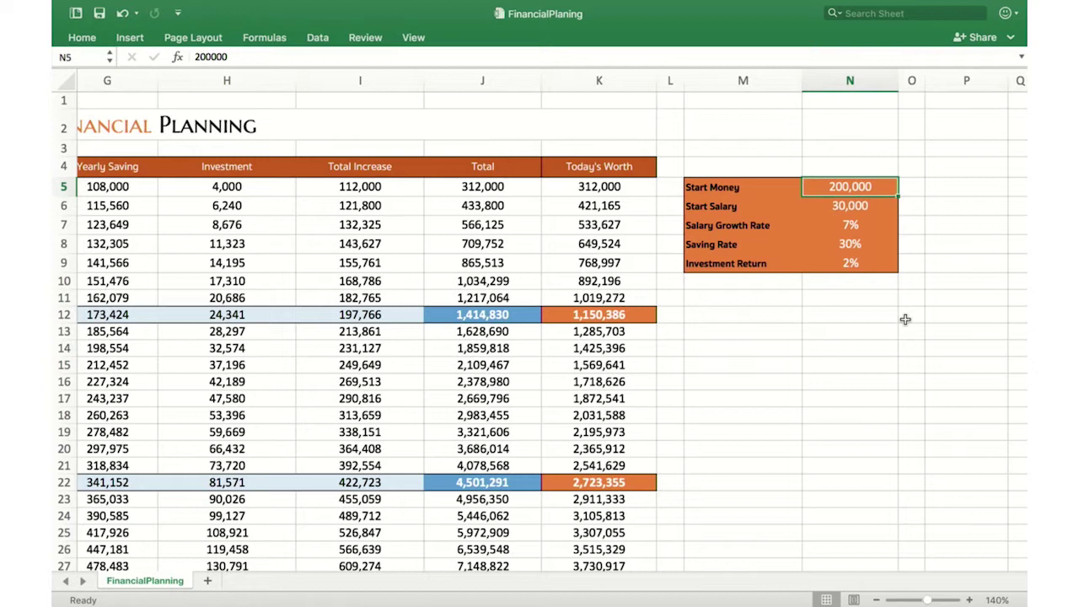
Step: Review the Start Salary, Salary Growth Rate, Saving Rate and Investment Return assumptions in N6 to N9
{"action": "left_click", "coordinate": [870, 206]}
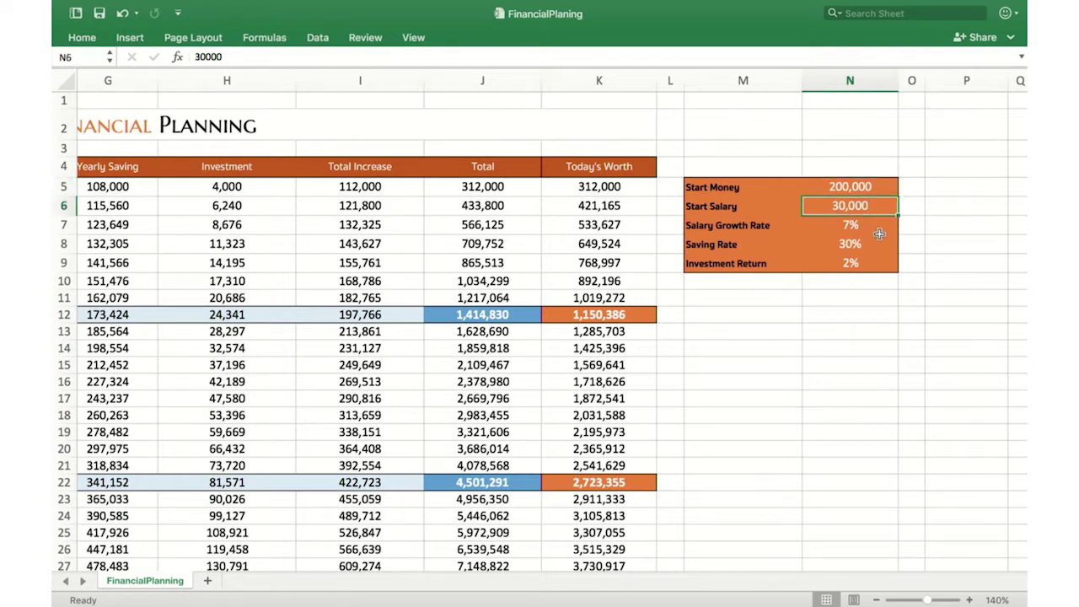
{"action": "left_click", "coordinate": [873, 231]}
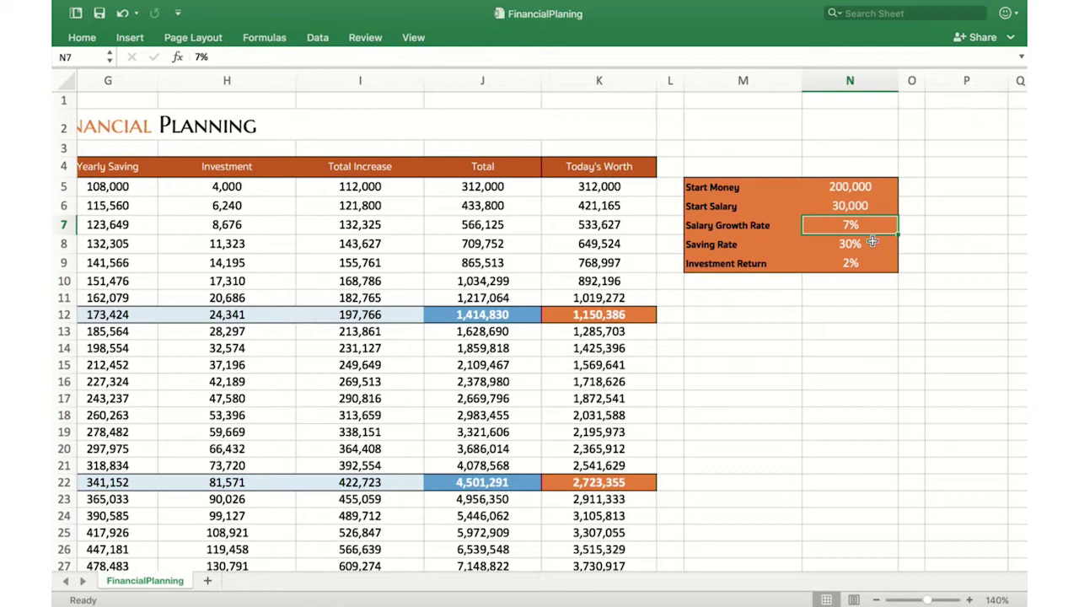
{"action": "left_click", "coordinate": [873, 244]}
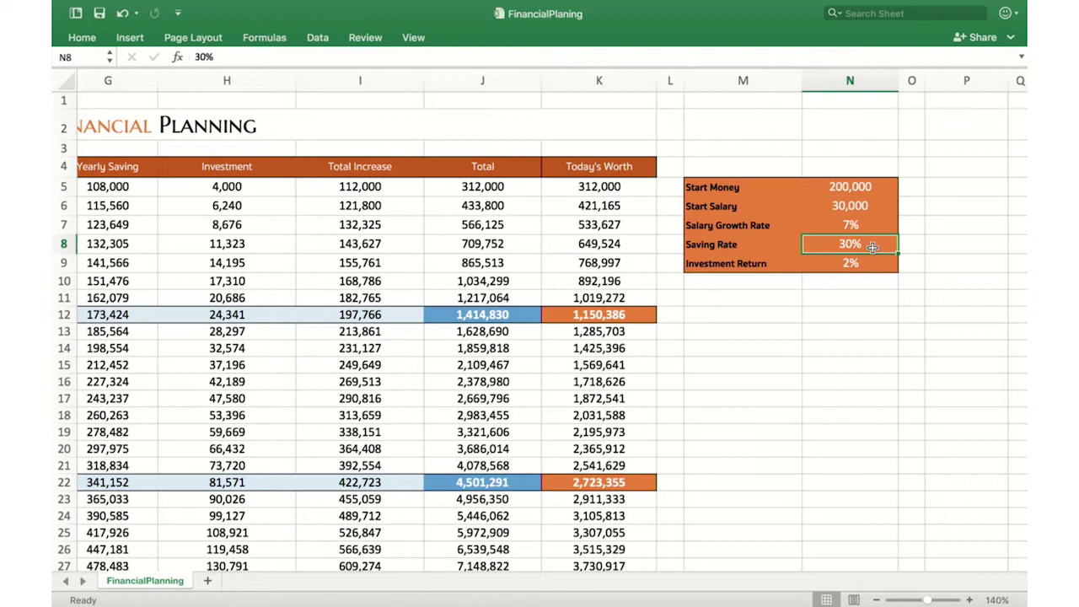
{"action": "left_click", "coordinate": [873, 265]}
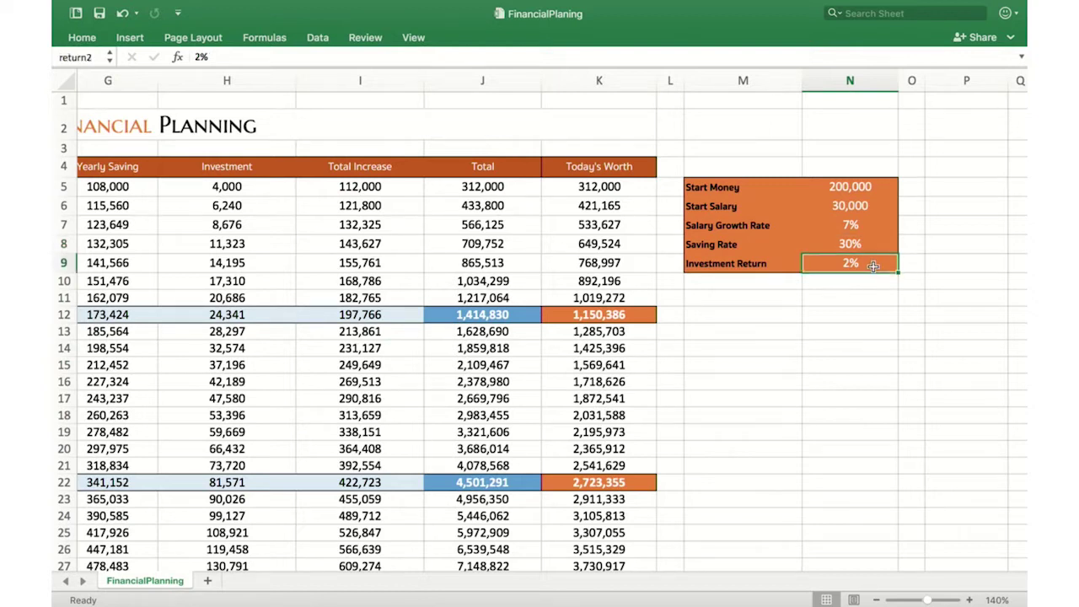
Step: Examine the age-60 row's Total in J32 and Today's Worth in K32
{"action": "scroll", "coordinate": [663, 422], "scroll_direction": "left", "scroll_amount": 5}
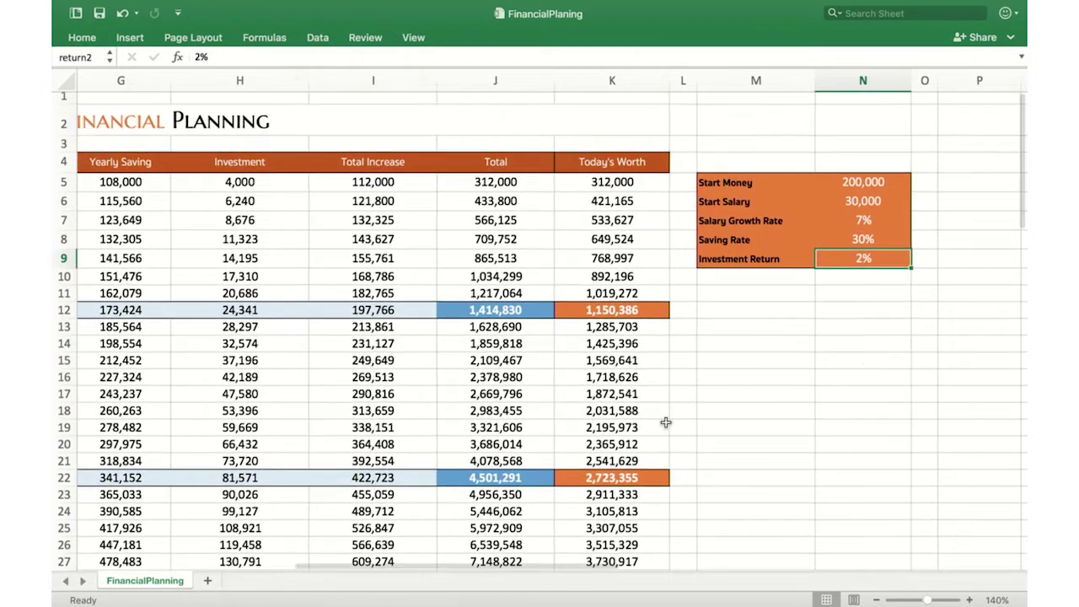
{"action": "scroll", "coordinate": [666, 420], "scroll_direction": "down", "scroll_amount": 3}
{"action": "scroll", "coordinate": [666, 419], "scroll_direction": "down", "scroll_amount": 1}
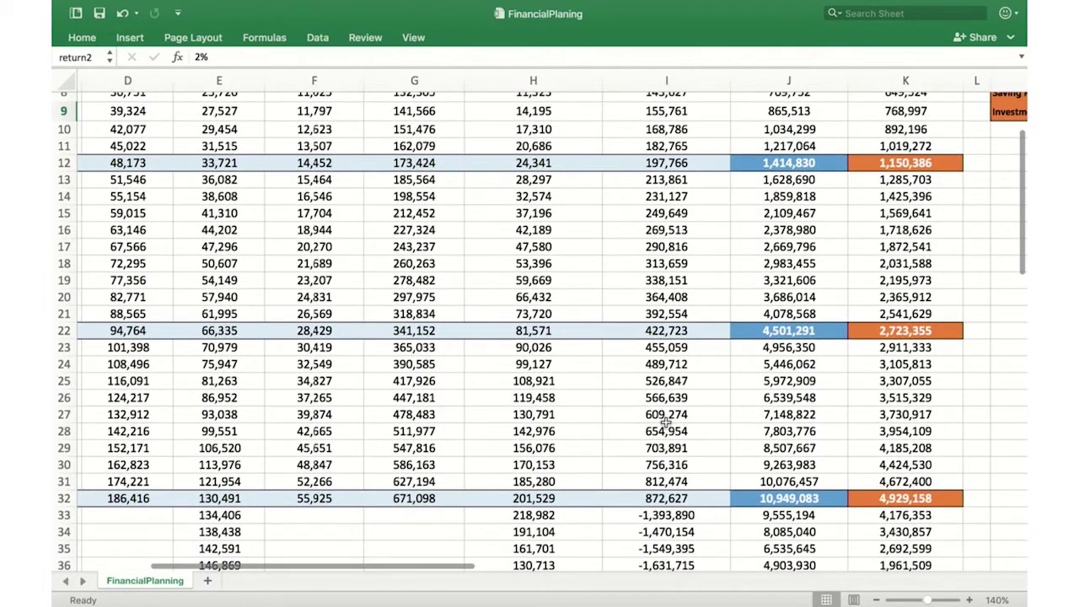
{"action": "scroll", "coordinate": [667, 422], "scroll_direction": "down", "scroll_amount": 3}
{"action": "scroll", "coordinate": [666, 422], "scroll_direction": "left", "scroll_amount": 2}
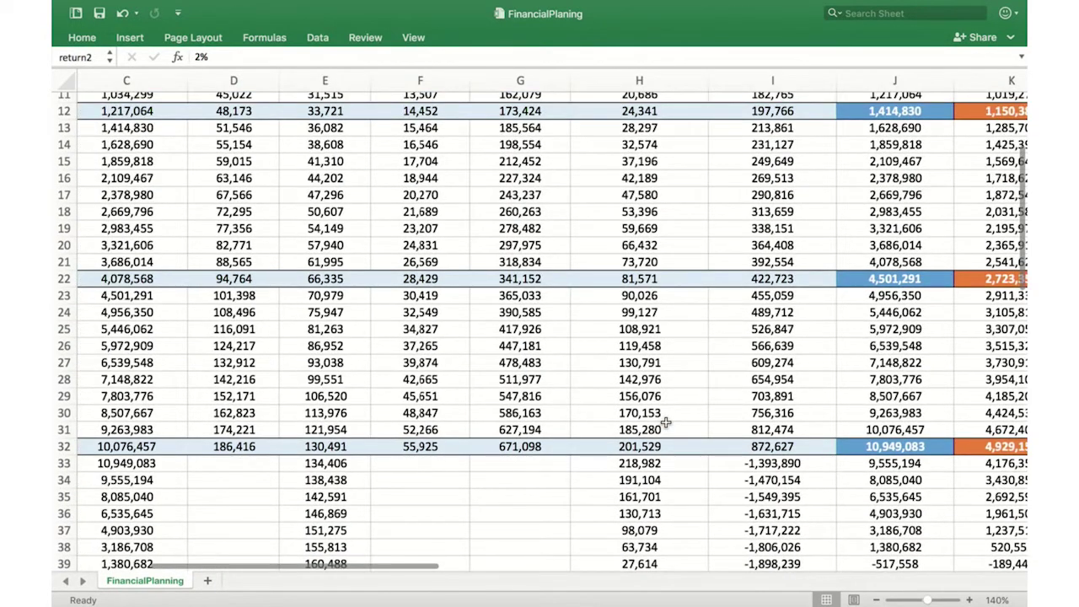
{"action": "scroll", "coordinate": [666, 421], "scroll_direction": "left", "scroll_amount": 2}
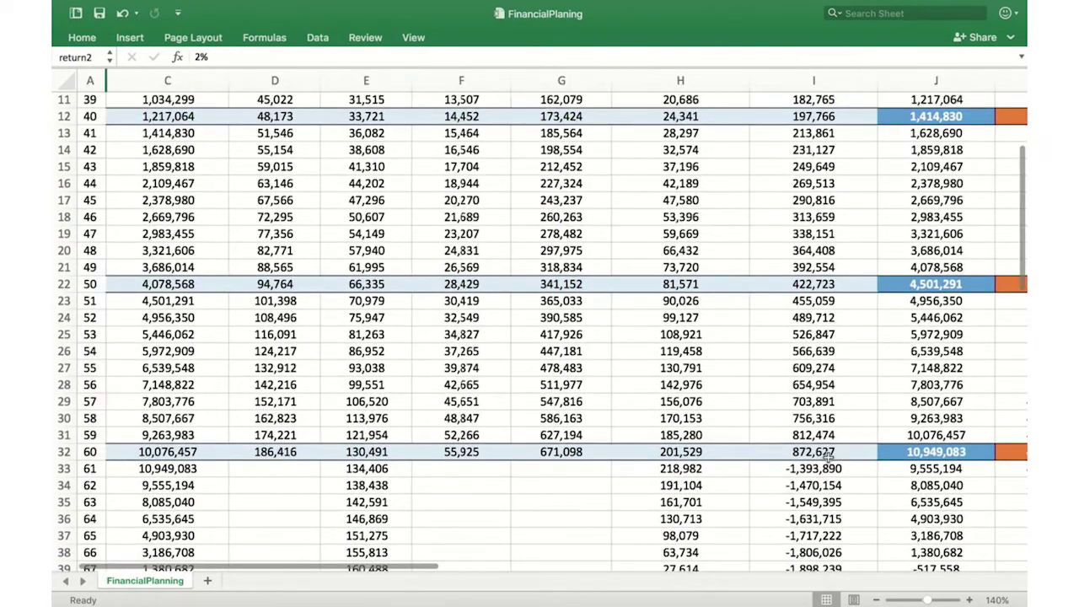
{"action": "left_click", "coordinate": [918, 455]}
{"action": "scroll", "coordinate": [1053, 482], "scroll_direction": "right", "scroll_amount": 2}
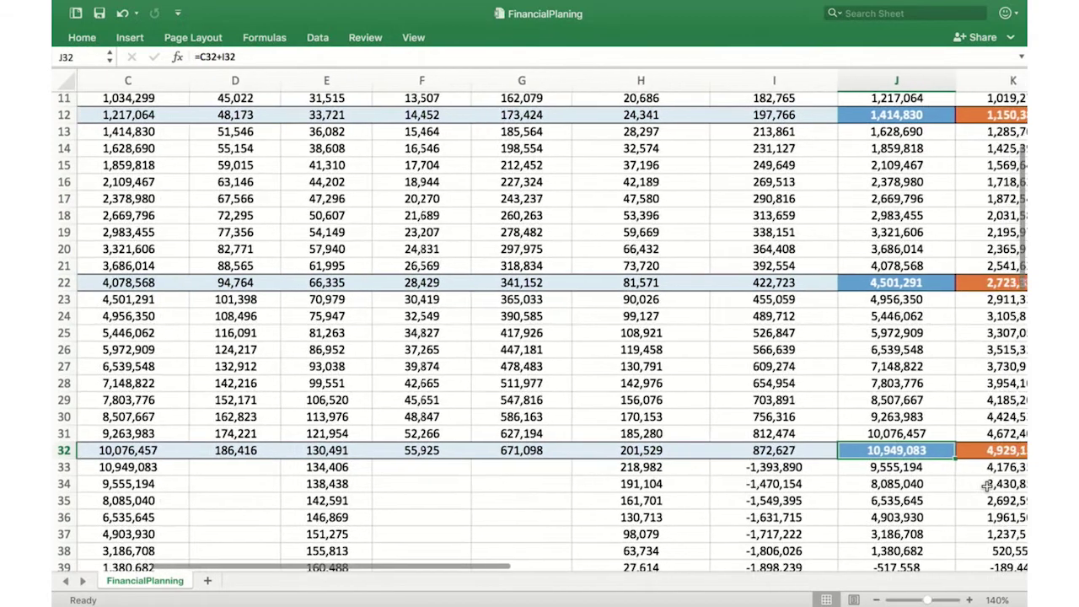
{"action": "scroll", "coordinate": [987, 486], "scroll_direction": "right", "scroll_amount": 2}
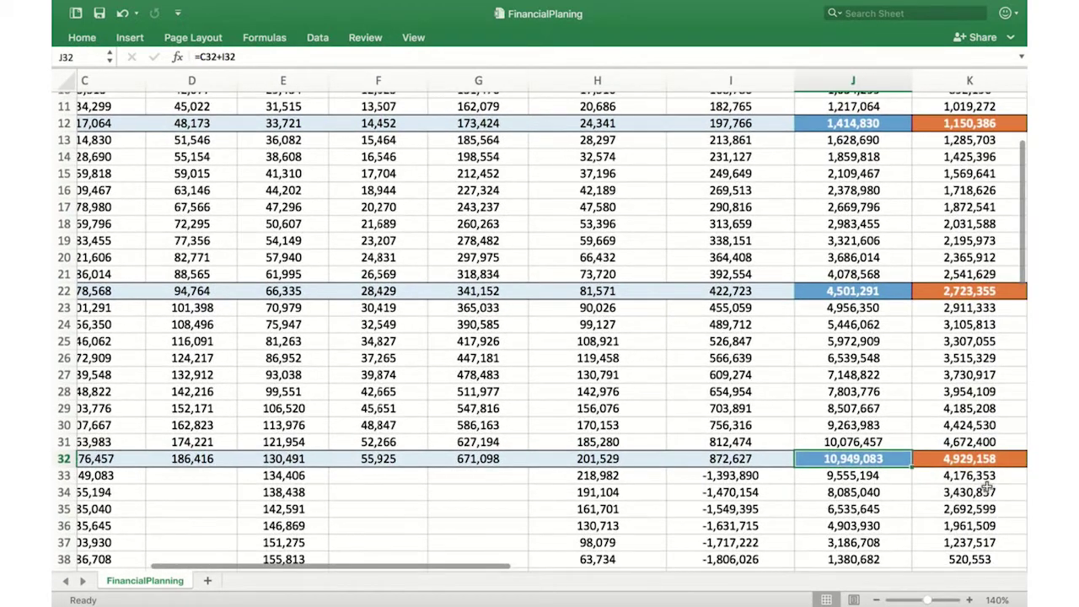
{"action": "scroll", "coordinate": [987, 487], "scroll_direction": "right", "scroll_amount": 1}
{"action": "left_click", "coordinate": [946, 465]}
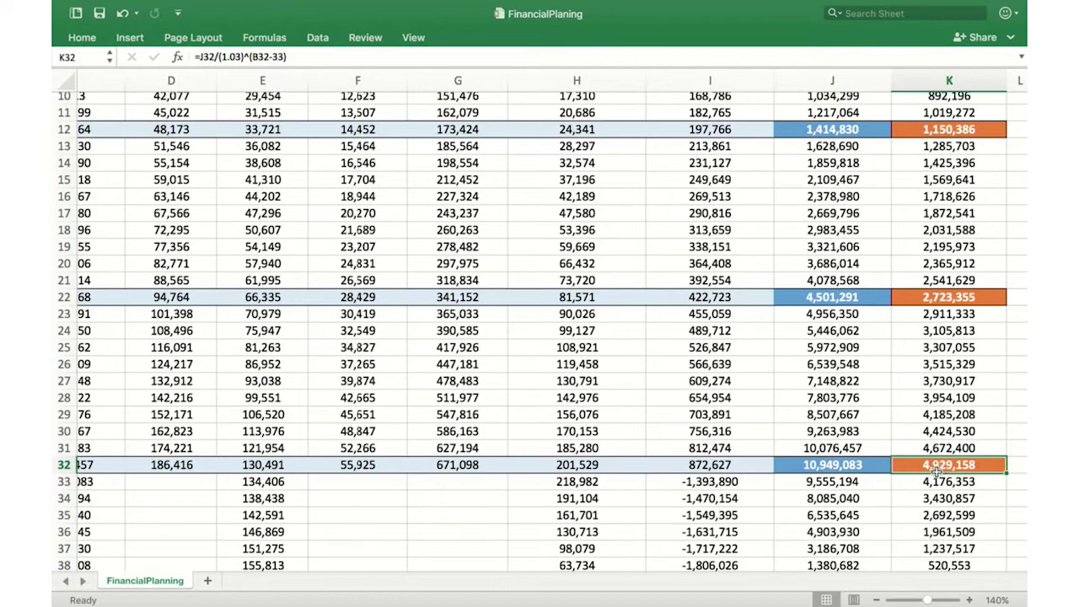
Step: Examine how the Total and Today's Worth columns develop from age 60 to beyond age 90
{"action": "scroll", "coordinate": [939, 472], "scroll_direction": "down", "scroll_amount": 4}
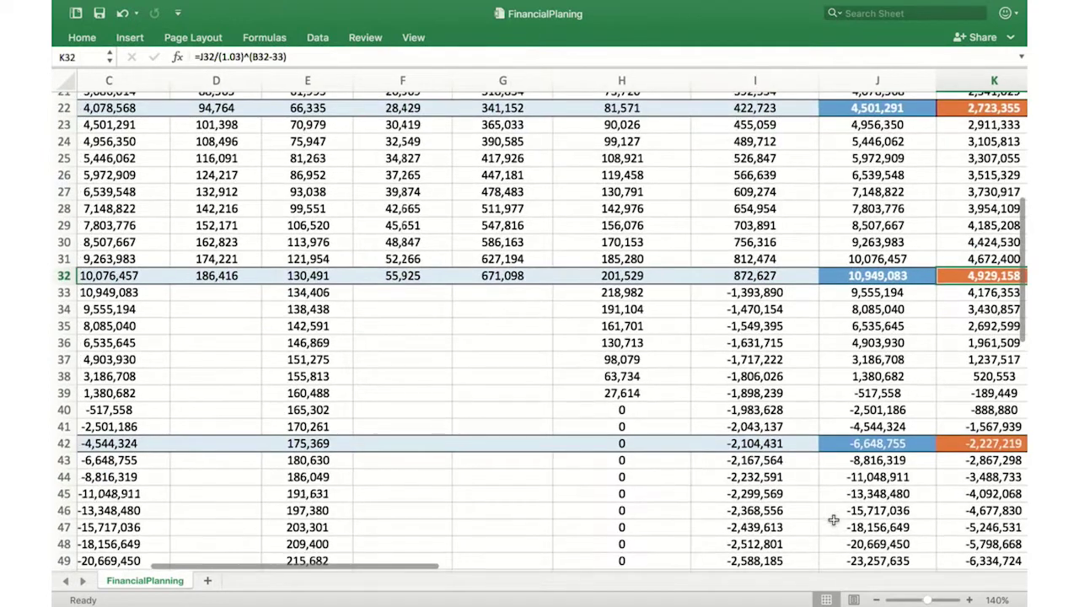
{"action": "scroll", "coordinate": [833, 520], "scroll_direction": "down", "scroll_amount": 2}
{"action": "scroll", "coordinate": [833, 520], "scroll_direction": "left", "scroll_amount": 1}
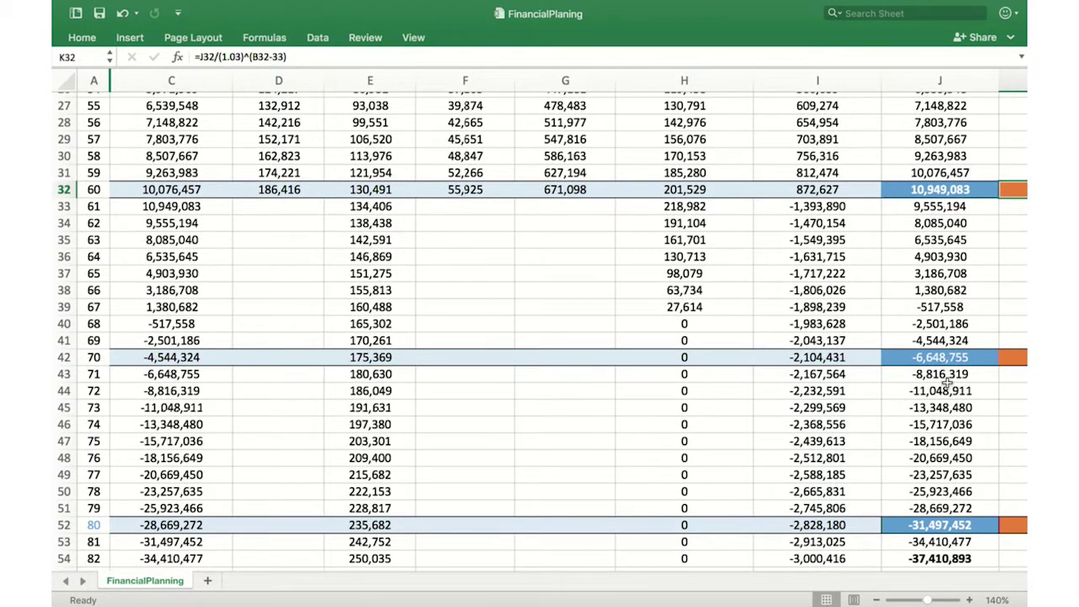
{"action": "scroll", "coordinate": [948, 384], "scroll_direction": "down", "scroll_amount": 2}
{"action": "scroll", "coordinate": [961, 546], "scroll_direction": "down", "scroll_amount": 1}
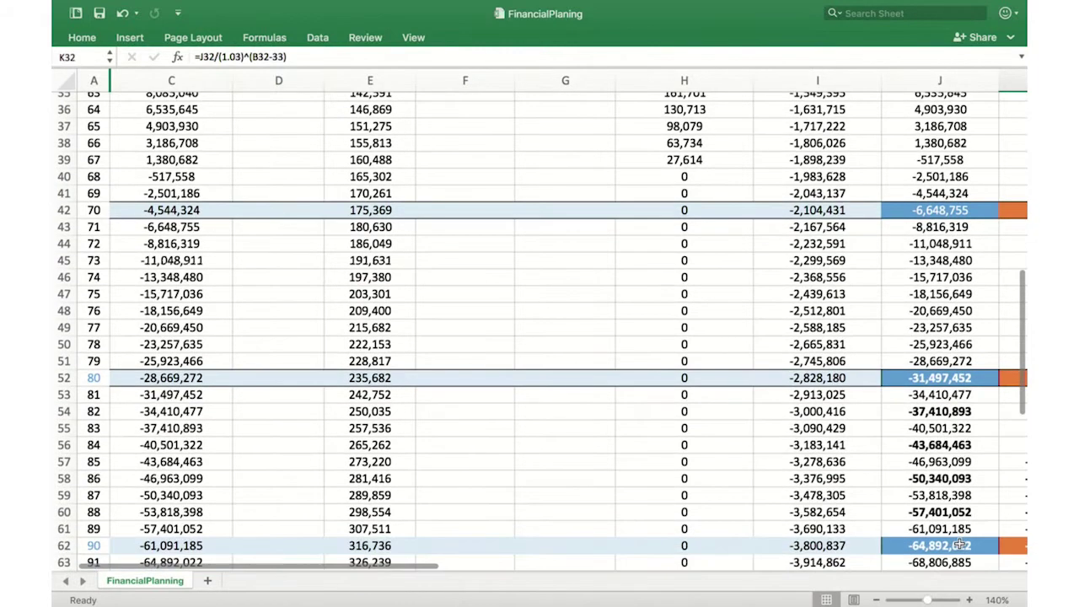
{"action": "scroll", "coordinate": [959, 545], "scroll_direction": "up", "scroll_amount": 10}
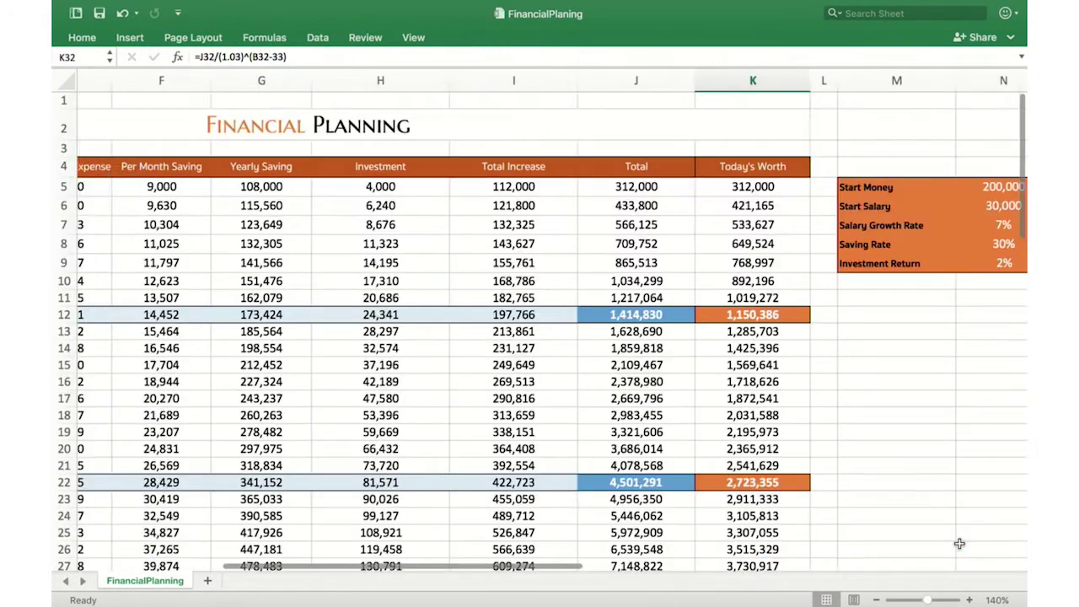
{"action": "scroll", "coordinate": [960, 546], "scroll_direction": "right", "scroll_amount": 5}
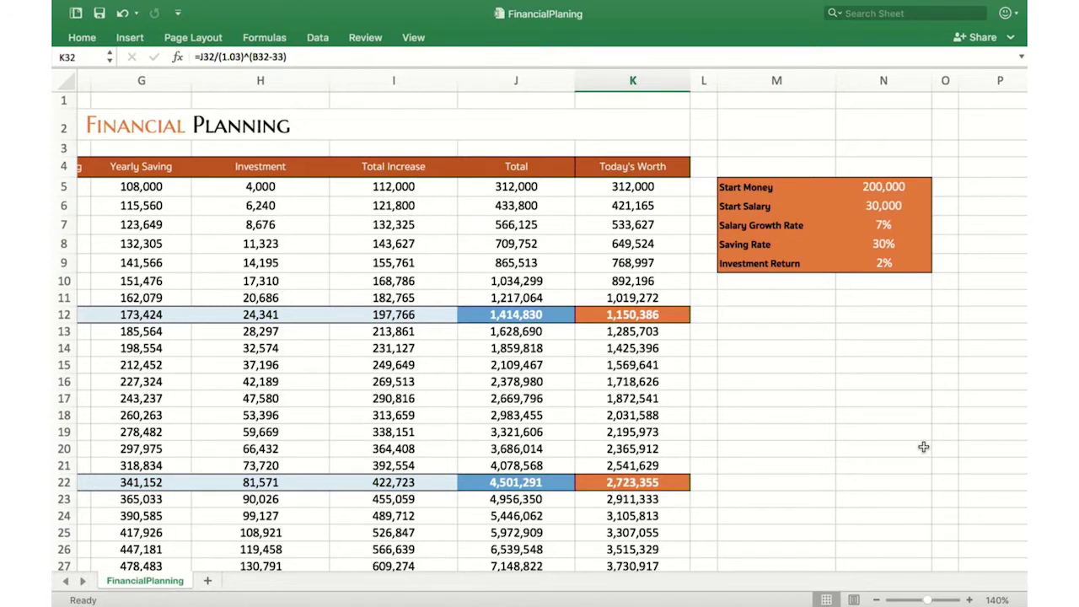
{"action": "scroll", "coordinate": [925, 447], "scroll_direction": "down", "scroll_amount": 10}
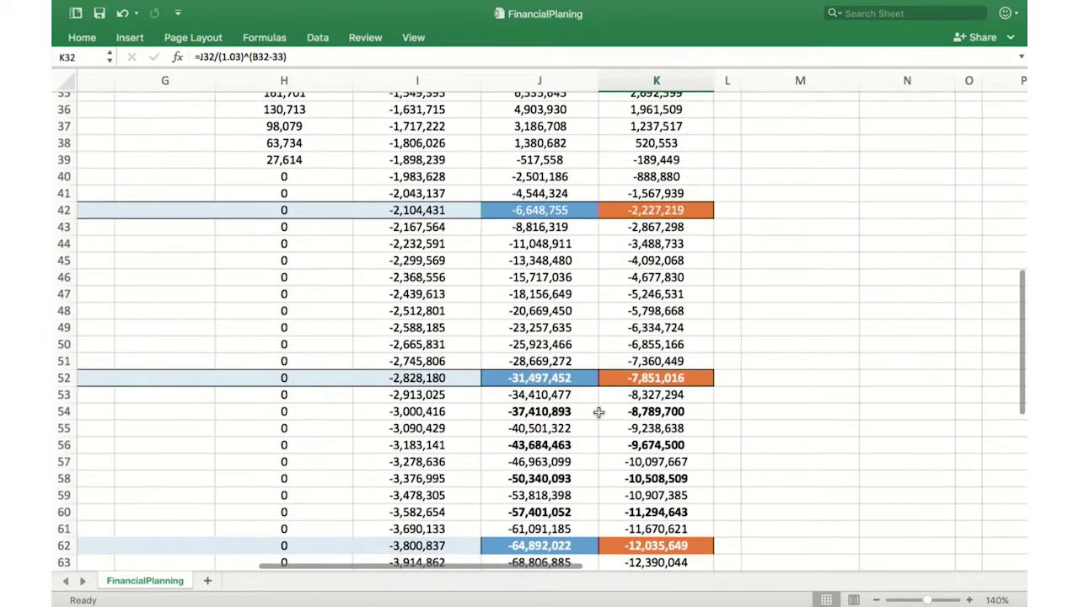
{"action": "scroll", "coordinate": [598, 413], "scroll_direction": "down", "scroll_amount": 1}
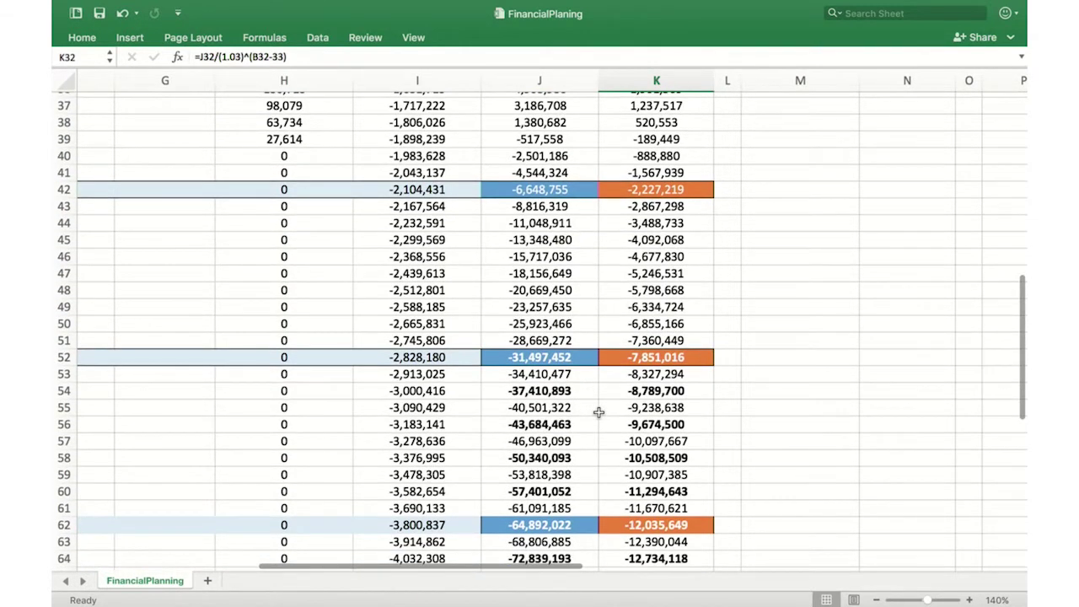
{"action": "scroll", "coordinate": [757, 474], "scroll_direction": "up", "scroll_amount": 11}
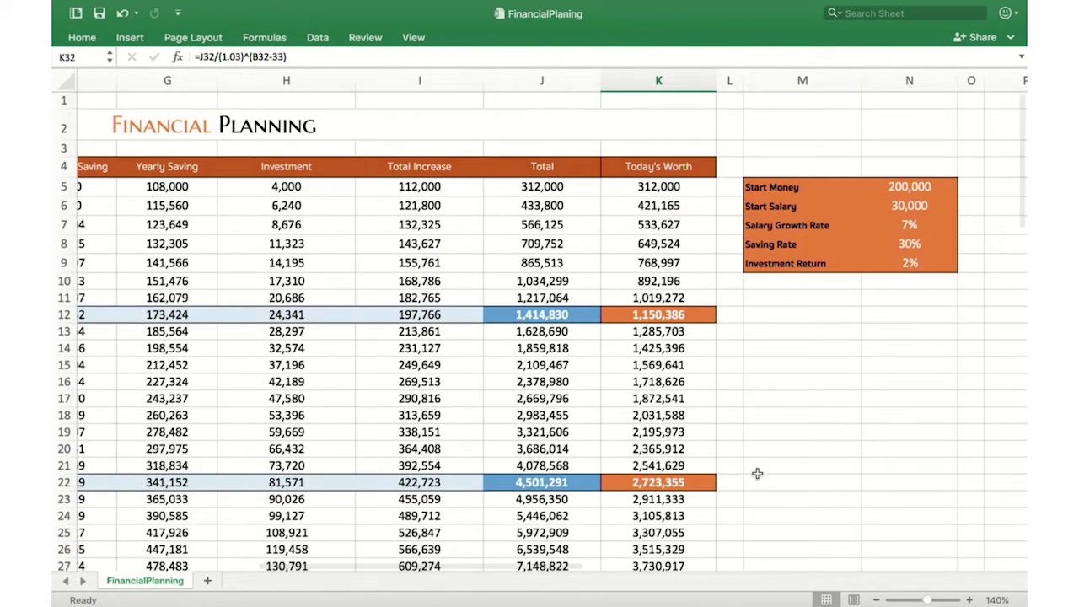
Step: Set the Start Money assumption in N5 to 1,000,000
{"action": "left_click", "coordinate": [909, 186]}
{"action": "scroll", "coordinate": [637, 370], "scroll_direction": "left", "scroll_amount": 6}
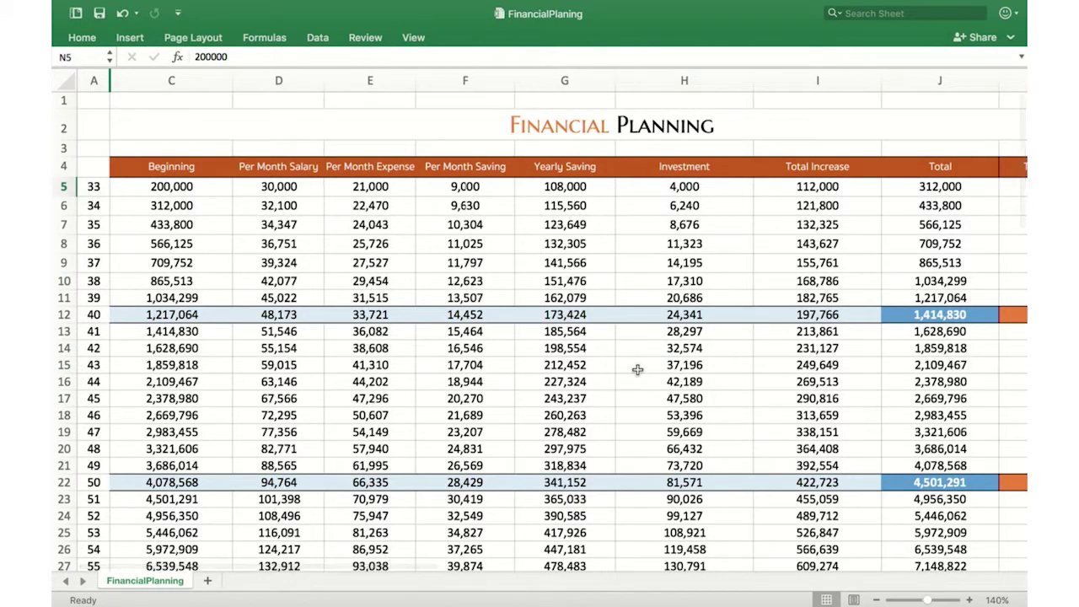
{"action": "scroll", "coordinate": [637, 370], "scroll_direction": "right", "scroll_amount": 5}
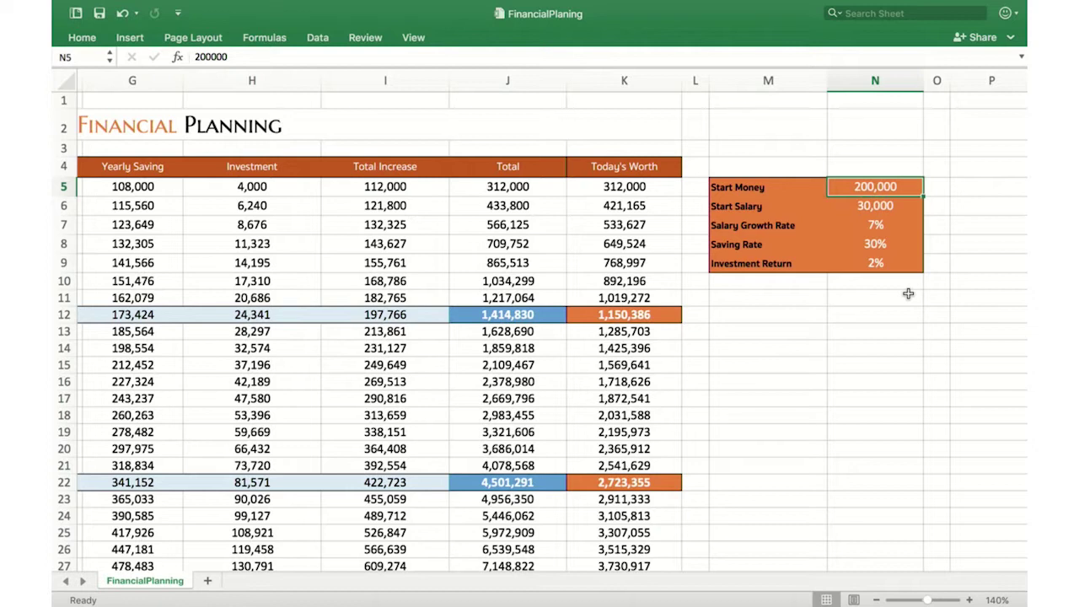
{"action": "type", "text": "1,0"}
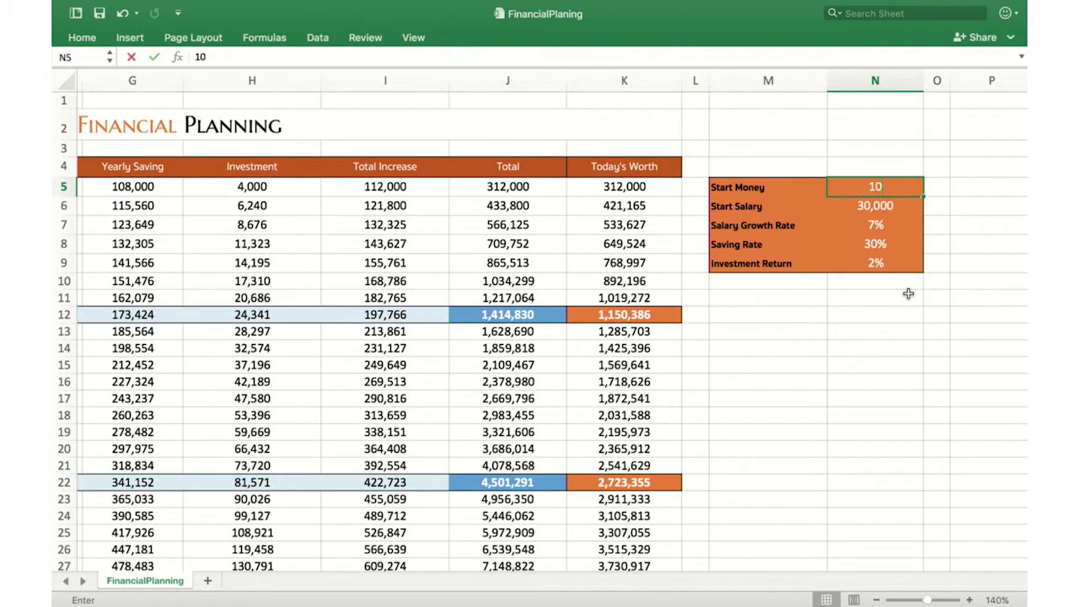
{"action": "type", "text": "00,000"}
{"action": "key", "text": "Return"}
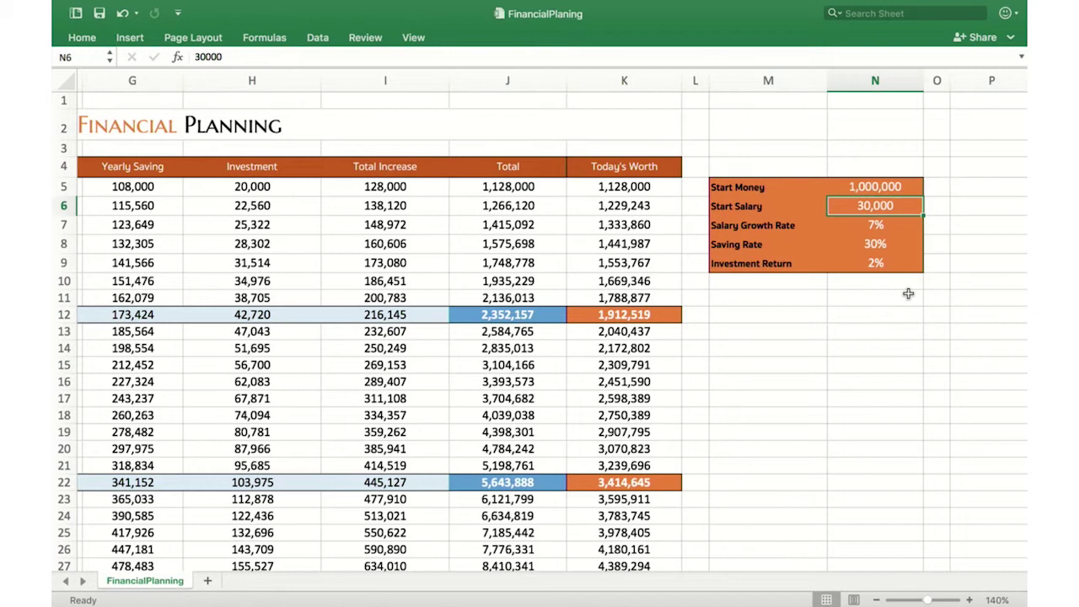
Step: Check the recalculated Total and Today's Worth for age 60 in J32 and K32
{"action": "scroll", "coordinate": [908, 293], "scroll_direction": "down", "scroll_amount": 5}
{"action": "scroll", "coordinate": [909, 294], "scroll_direction": "left", "scroll_amount": 2}
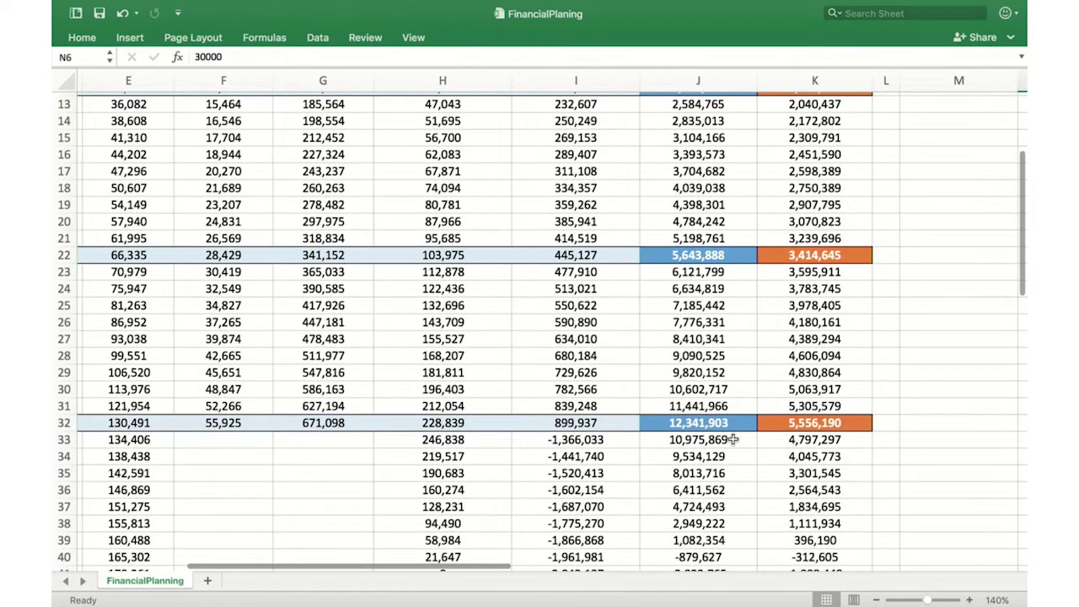
{"action": "left_click", "coordinate": [727, 424]}
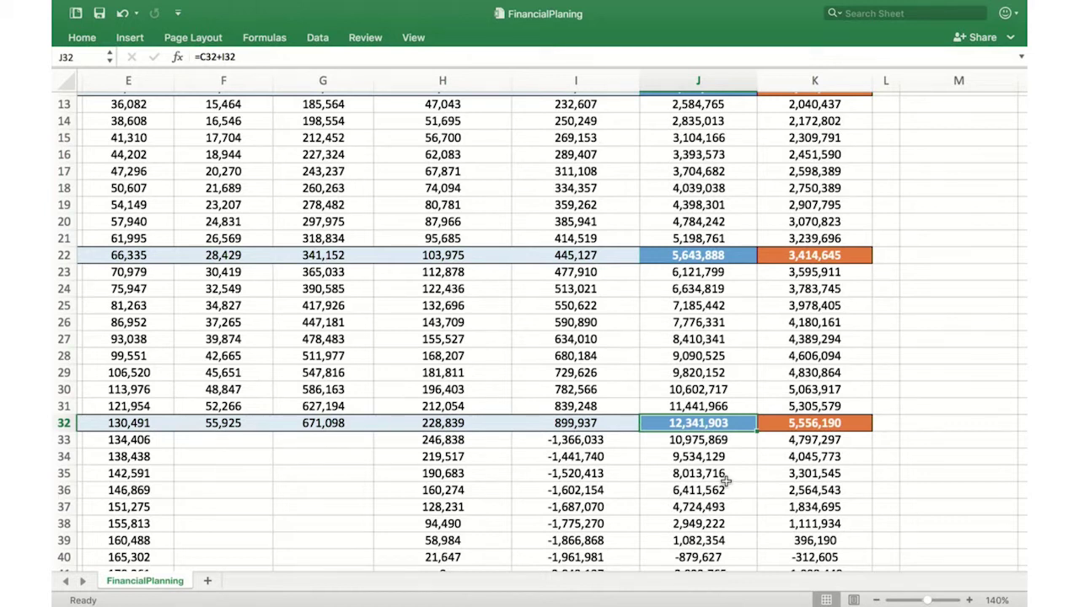
{"action": "left_click", "coordinate": [860, 426]}
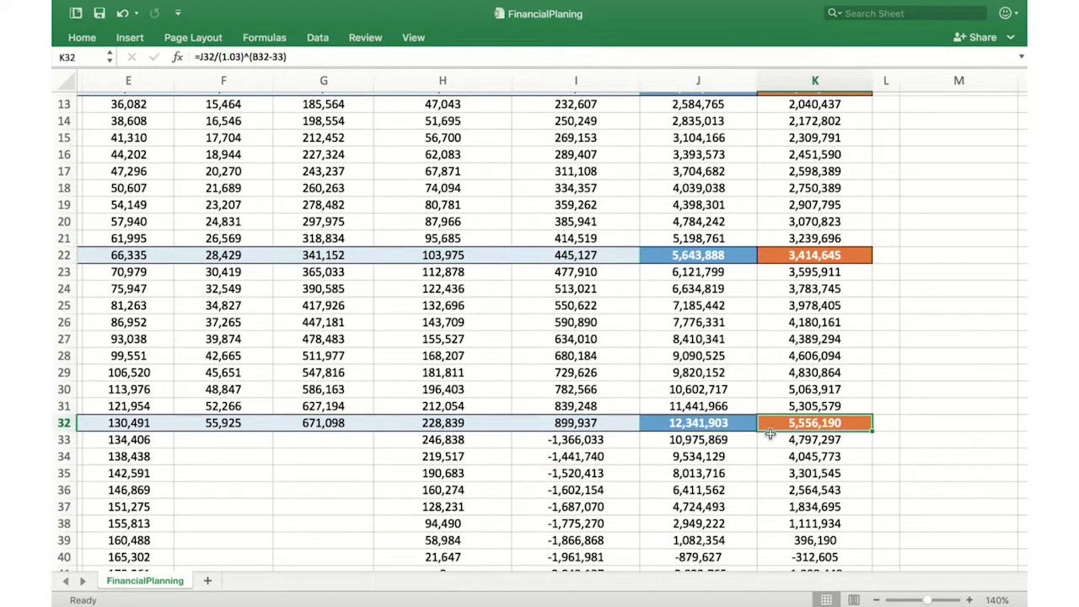
Step: Review the recalculated Total column for the retirement years, including the age-70 total in J42
{"action": "scroll", "coordinate": [730, 442], "scroll_direction": "down", "scroll_amount": 1}
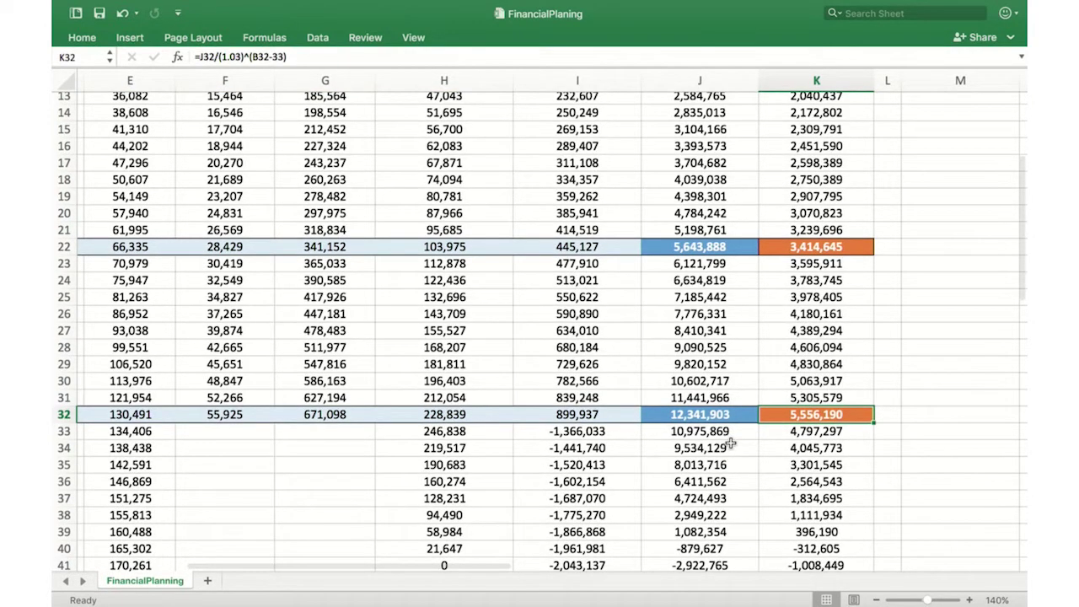
{"action": "scroll", "coordinate": [730, 443], "scroll_direction": "down", "scroll_amount": 8}
{"action": "scroll", "coordinate": [730, 443], "scroll_direction": "left", "scroll_amount": 2}
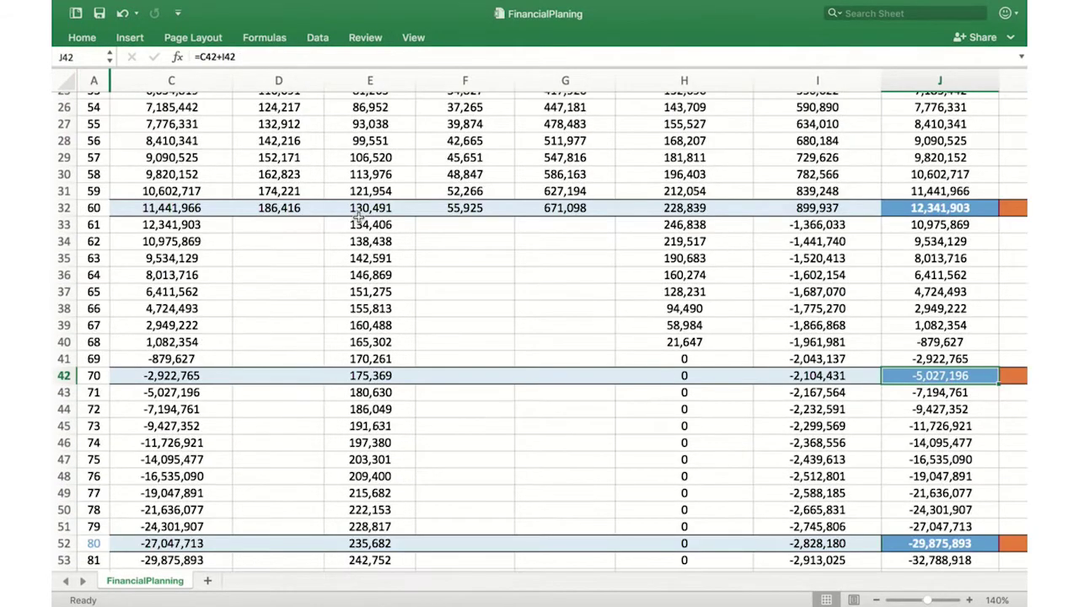
{"action": "scroll", "coordinate": [344, 213], "scroll_direction": "up", "scroll_amount": 1}
{"action": "scroll", "coordinate": [344, 213], "scroll_direction": "up", "scroll_amount": 1}
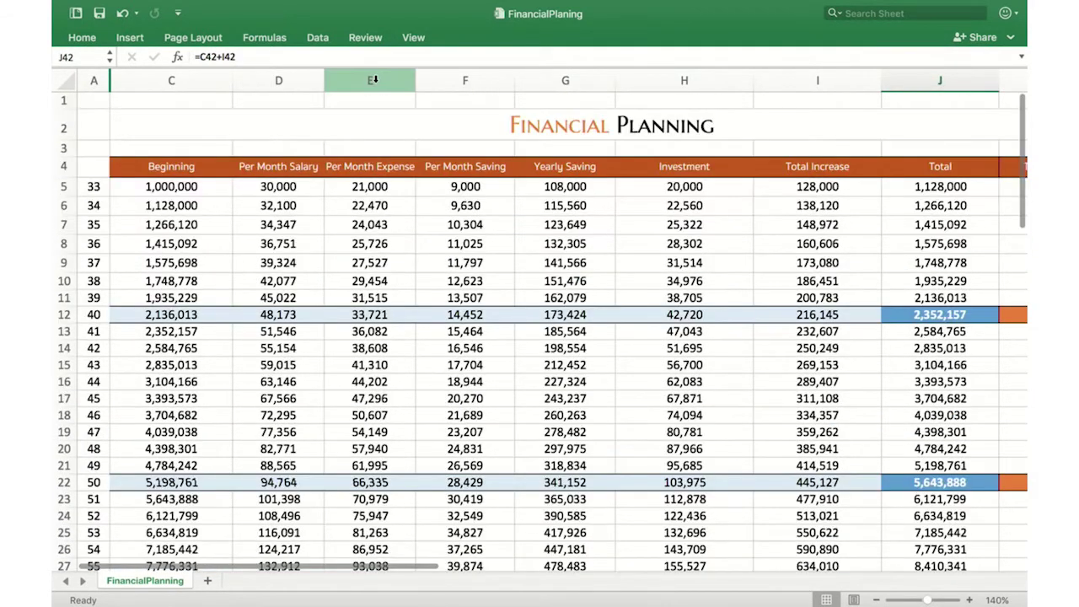
Step: Select the Per Month Expense column and inspect its values through the retirement years
{"action": "left_click", "coordinate": [373, 80]}
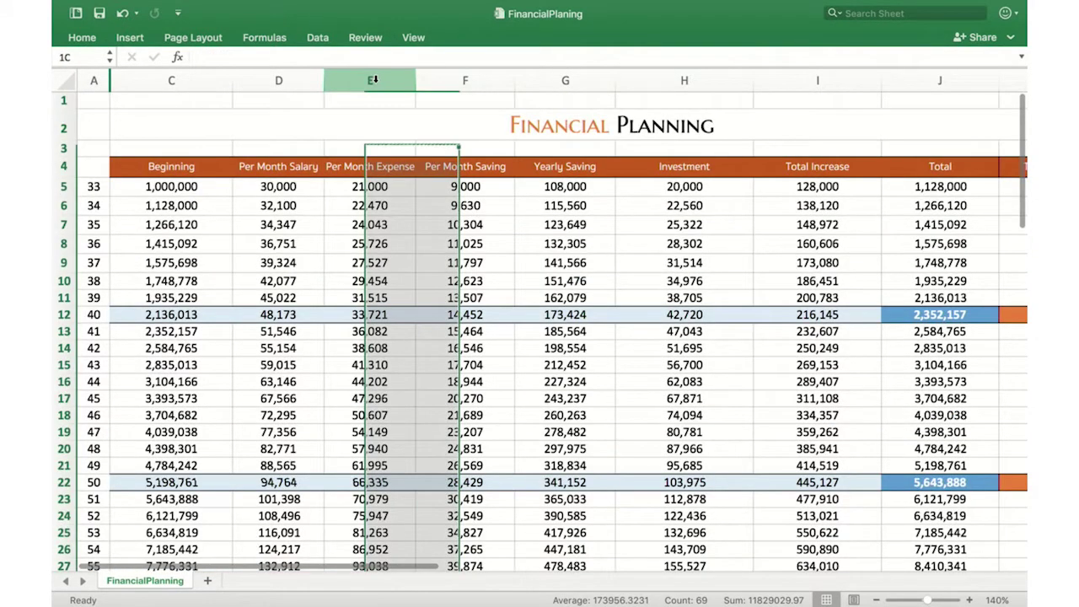
{"action": "scroll", "coordinate": [431, 329], "scroll_direction": "down", "scroll_amount": 1}
{"action": "scroll", "coordinate": [431, 329], "scroll_direction": "down", "scroll_amount": 3}
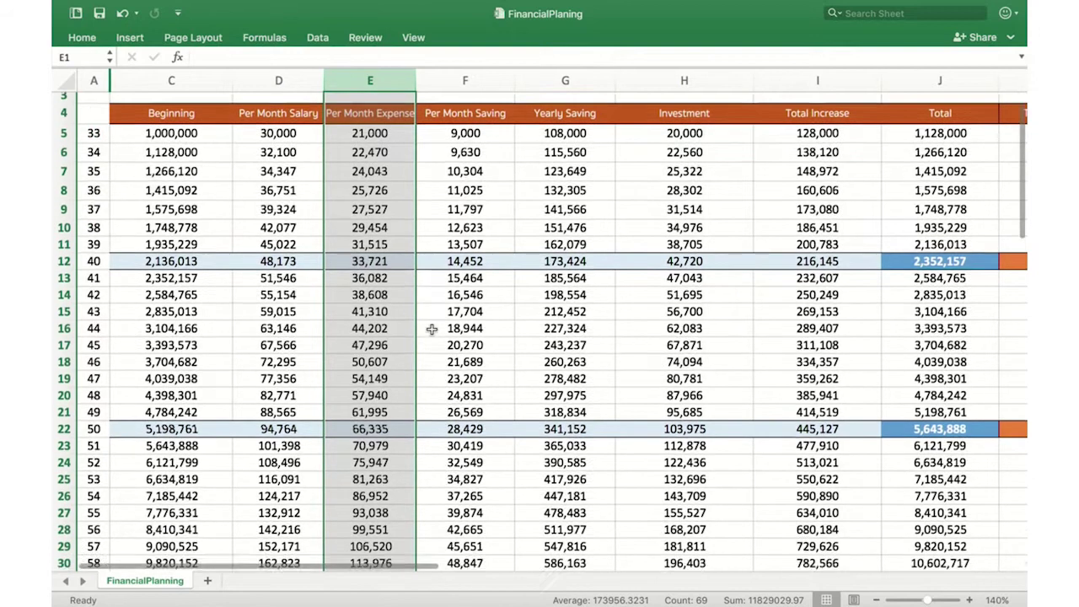
{"action": "scroll", "coordinate": [430, 330], "scroll_direction": "down", "scroll_amount": 10}
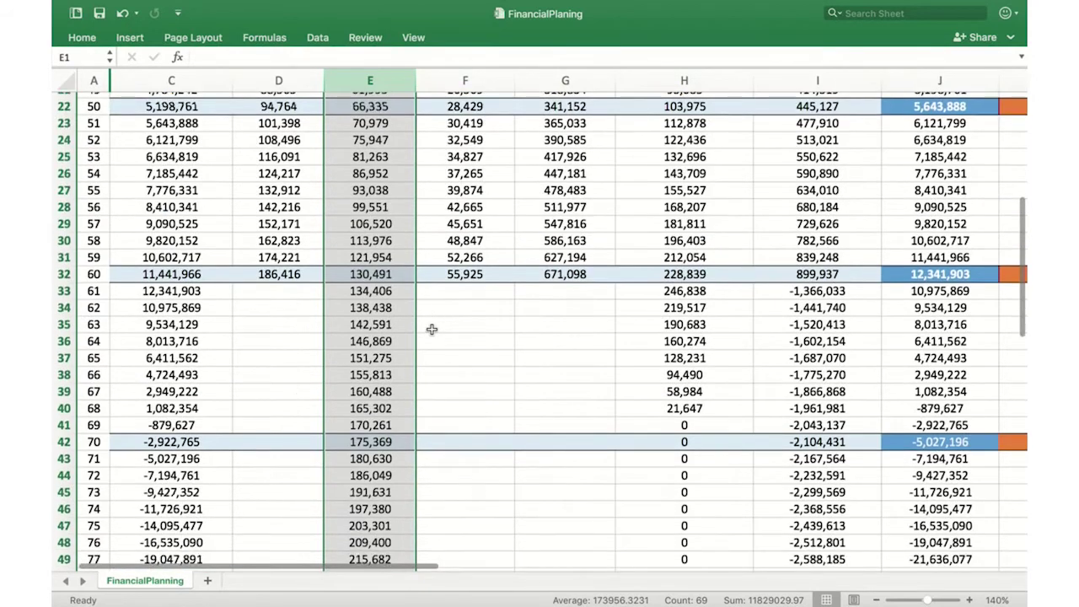
{"action": "scroll", "coordinate": [431, 330], "scroll_direction": "down", "scroll_amount": 4}
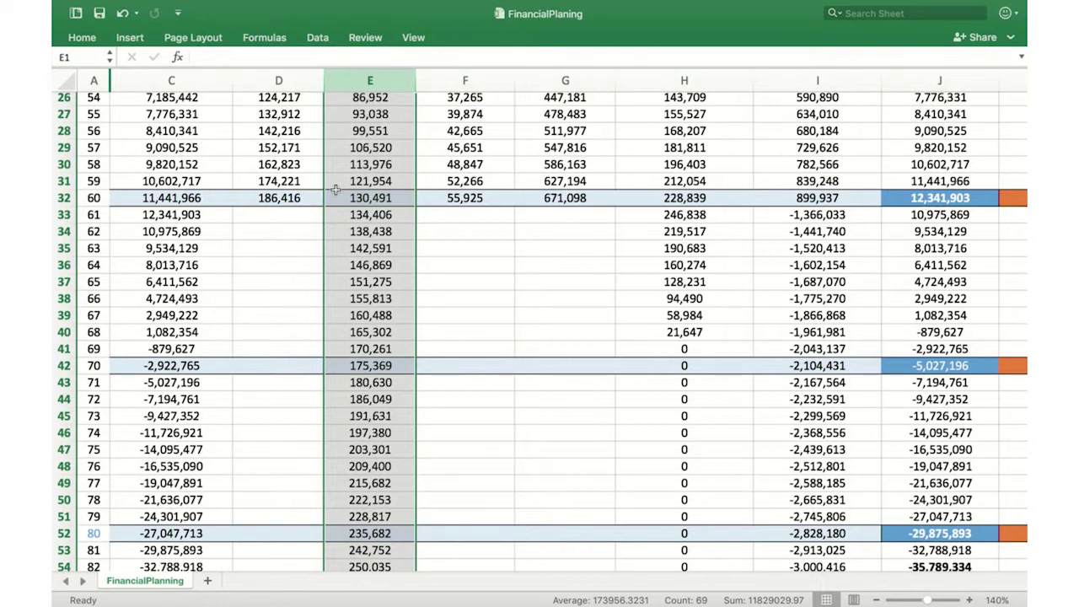
Step: Compare the Investment amounts with the Beginning balances for the years from age 61, starting in H33 and C33
{"action": "left_click_drag", "start_coordinate": [679, 215], "coordinate": [702, 336]}
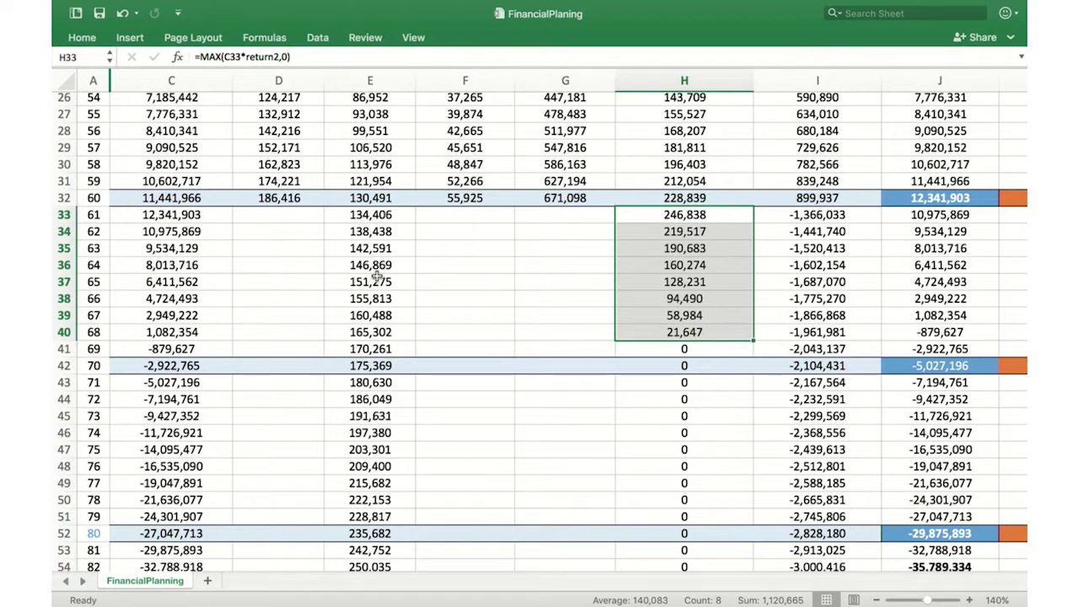
{"action": "left_click_drag", "start_coordinate": [177, 216], "coordinate": [204, 322]}
{"action": "left_click_drag", "start_coordinate": [684, 215], "coordinate": [712, 266]}
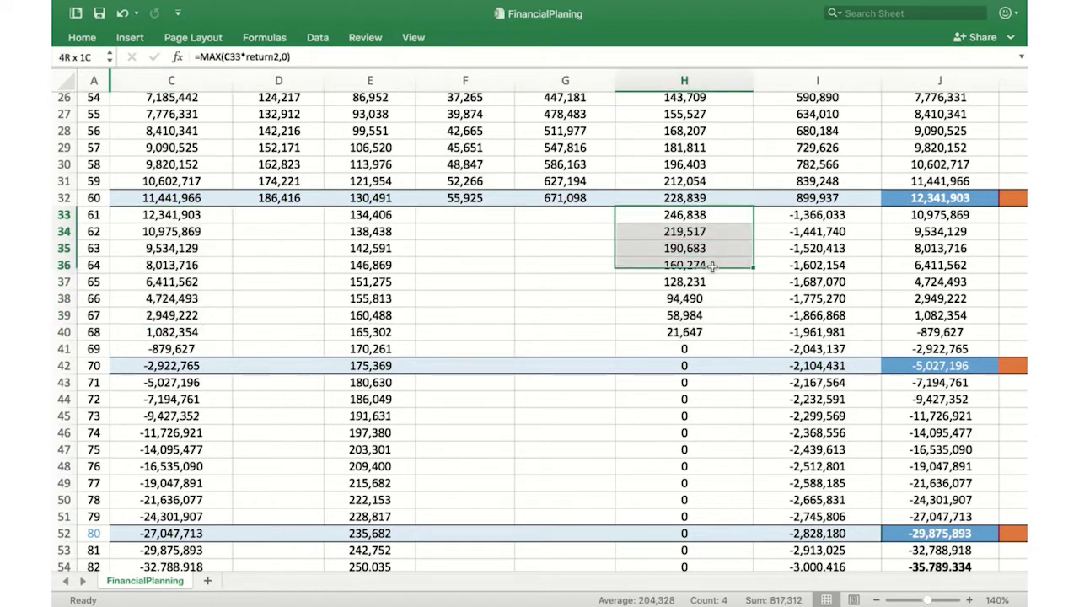
Step: Compare the Investment and Total Increase amounts for ages 61 to 68 in H33:H40 and I33:I40 with the resulting totals
{"action": "left_click_drag", "start_coordinate": [712, 266], "coordinate": [712, 332]}
{"action": "left_click_drag", "start_coordinate": [868, 215], "coordinate": [869, 333]}
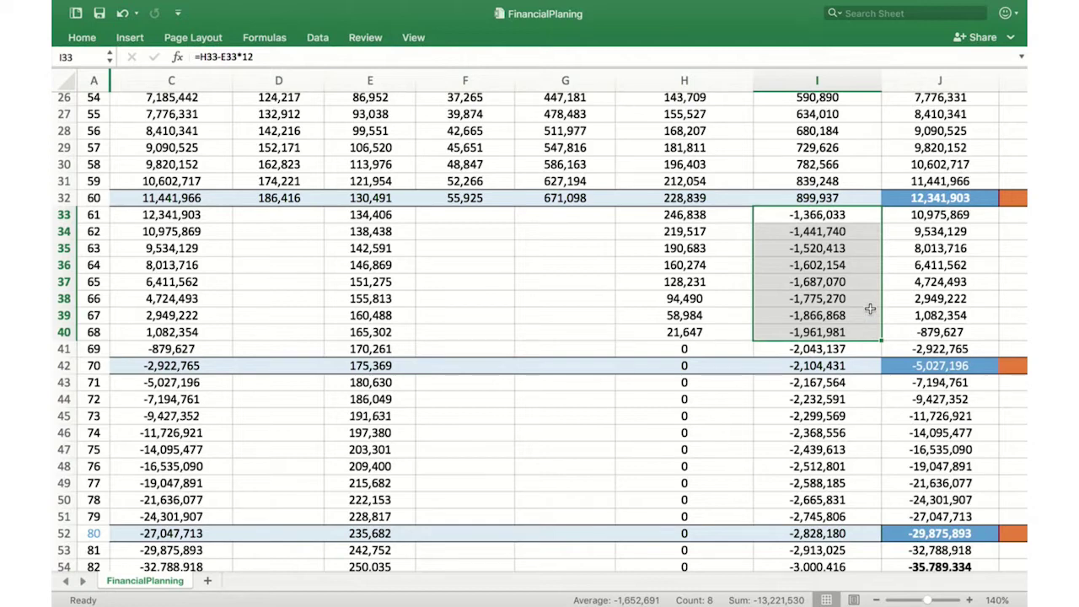
{"action": "scroll", "coordinate": [871, 310], "scroll_direction": "right", "scroll_amount": 5}
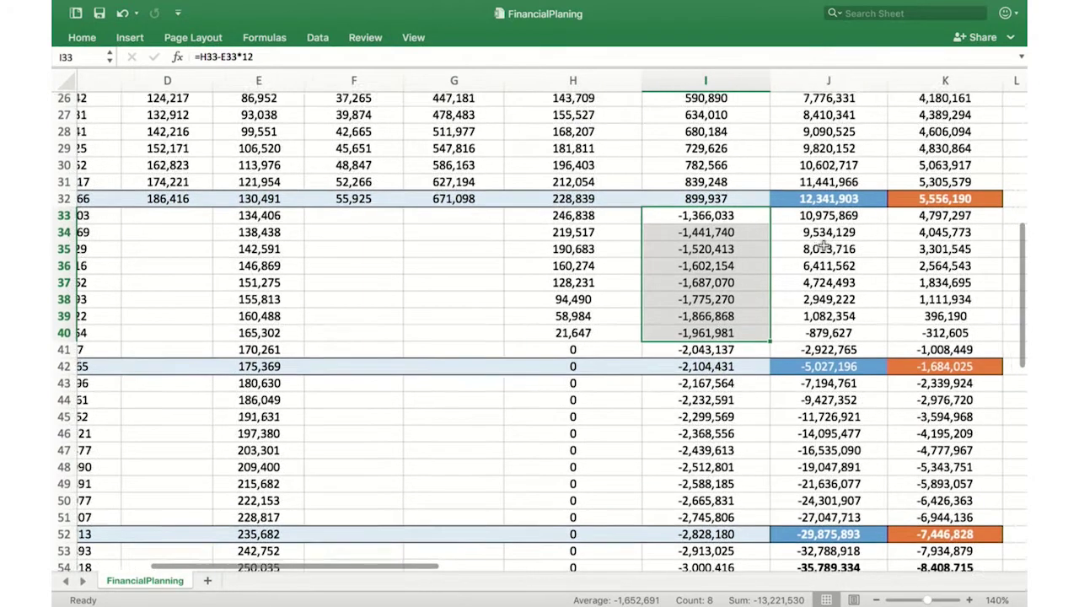
{"action": "scroll", "coordinate": [823, 245], "scroll_direction": "right", "scroll_amount": 2}
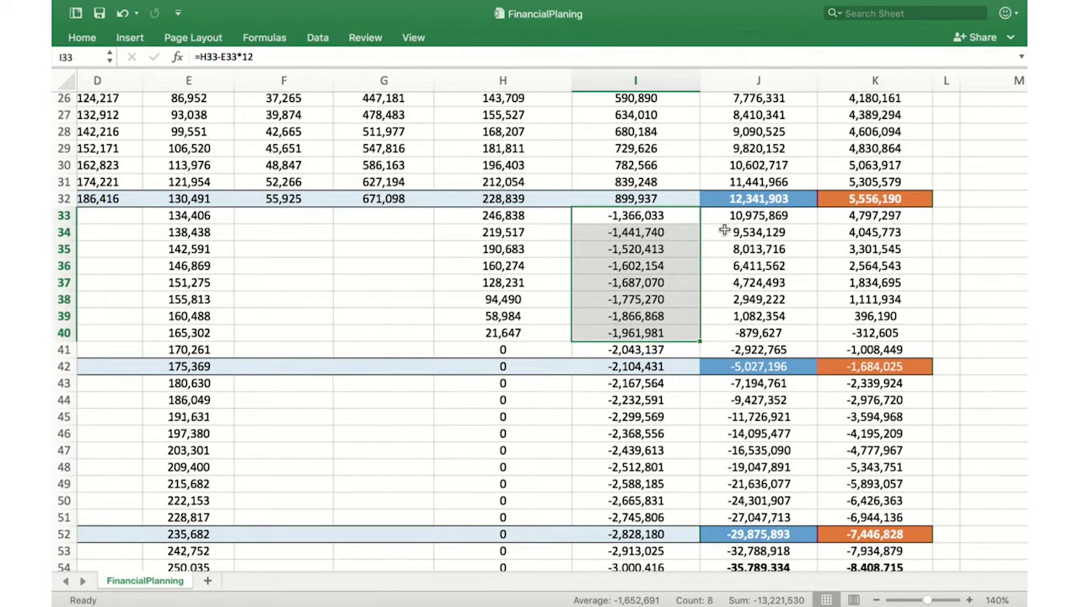
{"action": "scroll", "coordinate": [692, 221], "scroll_direction": "left", "scroll_amount": 5}
{"action": "scroll", "coordinate": [692, 222], "scroll_direction": "down", "scroll_amount": 1}
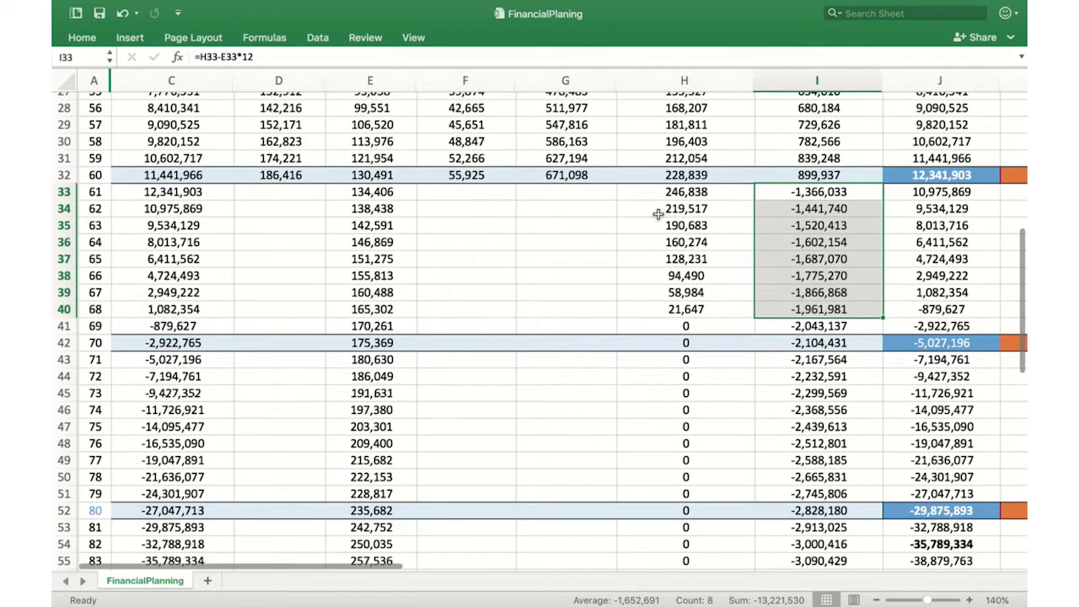
{"action": "scroll", "coordinate": [657, 214], "scroll_direction": "down", "scroll_amount": 2}
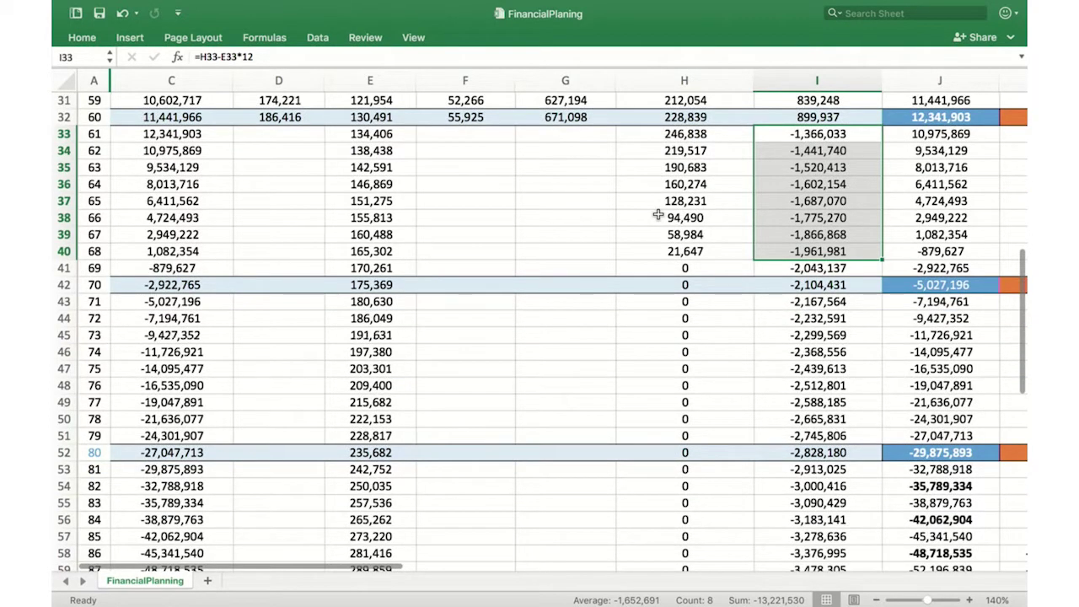
Step: Inspect the beginning balances for ages 68 and 69 in C40 and C41 and the years that follow
{"action": "left_click", "coordinate": [207, 253]}
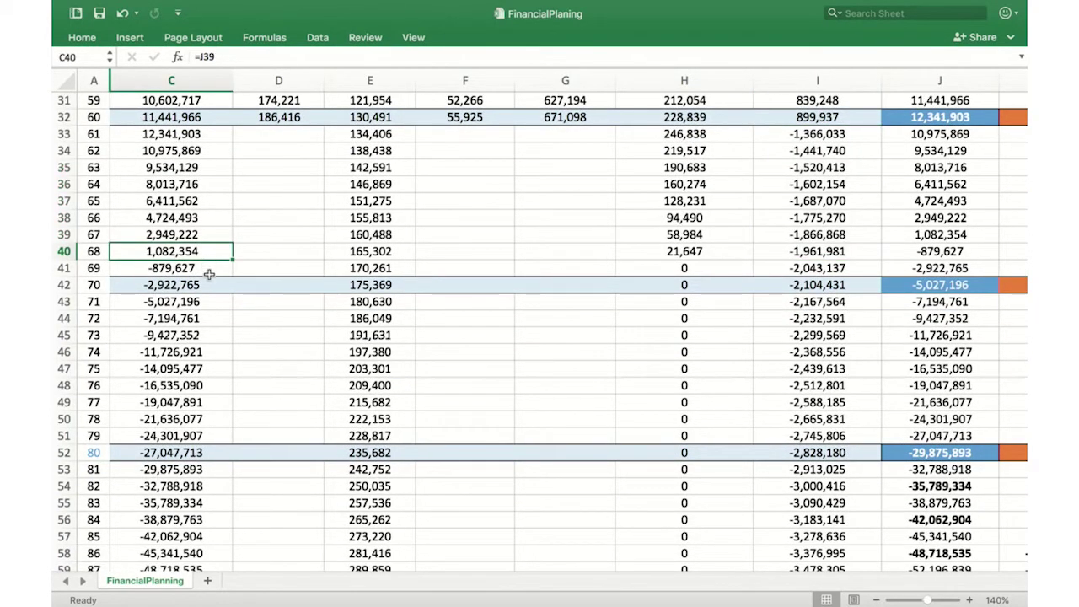
{"action": "left_click", "coordinate": [208, 272]}
{"action": "scroll", "coordinate": [759, 277], "scroll_direction": "down", "scroll_amount": 1}
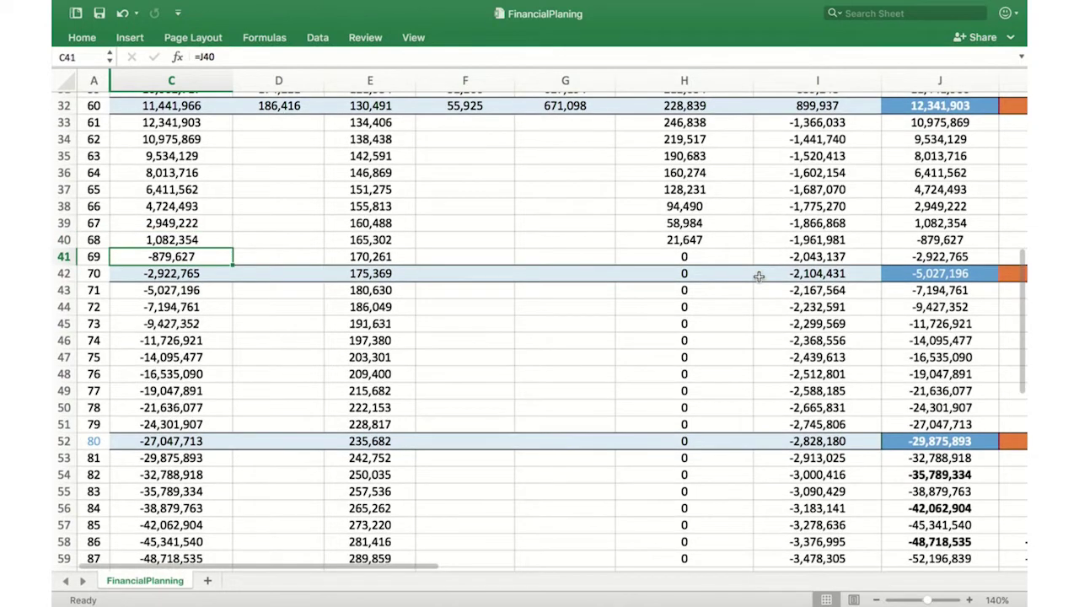
{"action": "scroll", "coordinate": [759, 276], "scroll_direction": "down", "scroll_amount": 3}
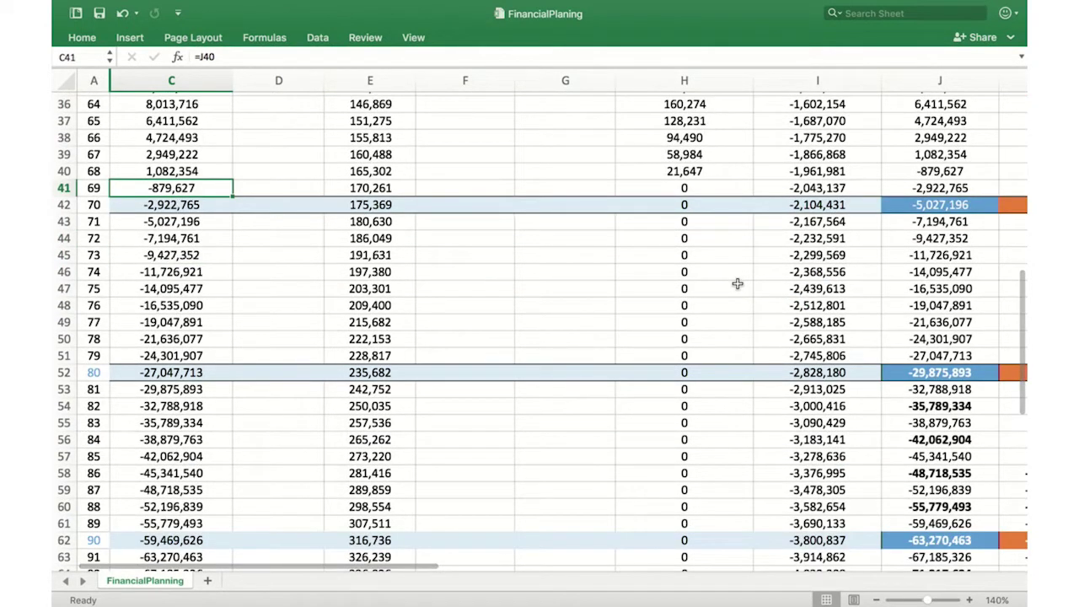
{"action": "scroll", "coordinate": [737, 283], "scroll_direction": "down", "scroll_amount": 2}
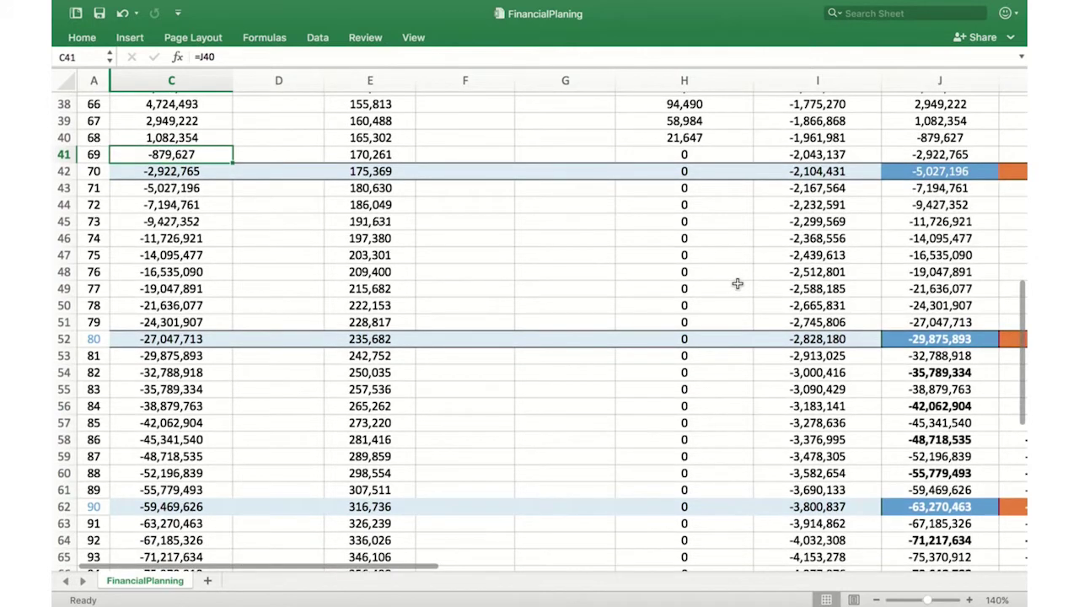
Step: Set the Start Money in N5 to 200,000
{"action": "scroll", "coordinate": [737, 284], "scroll_direction": "up", "scroll_amount": 8}
{"action": "scroll", "coordinate": [738, 283], "scroll_direction": "right", "scroll_amount": 6}
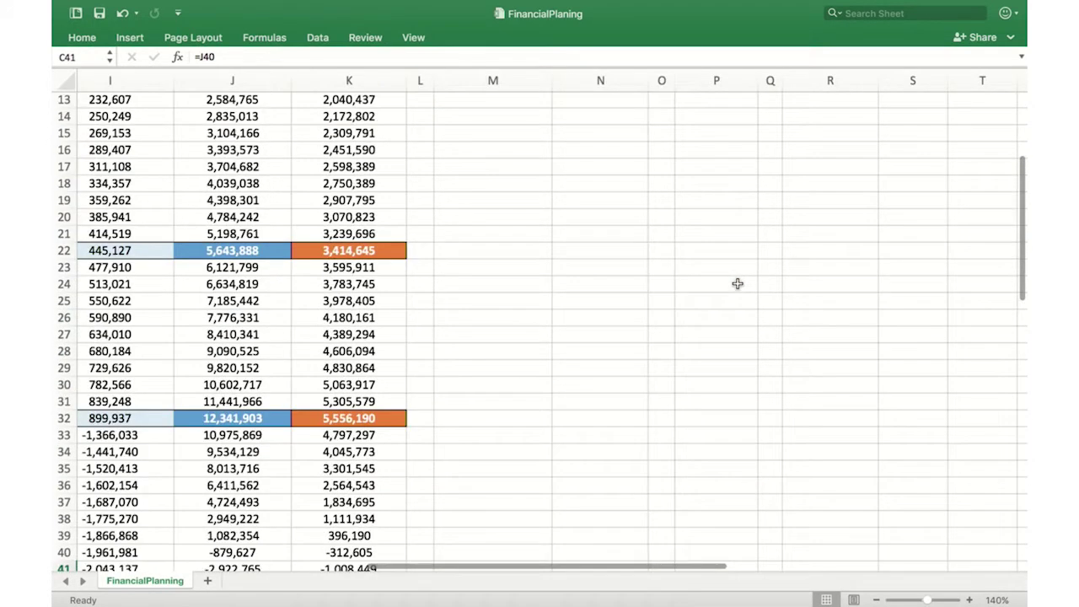
{"action": "scroll", "coordinate": [737, 283], "scroll_direction": "up", "scroll_amount": 4}
{"action": "scroll", "coordinate": [737, 283], "scroll_direction": "left", "scroll_amount": 1}
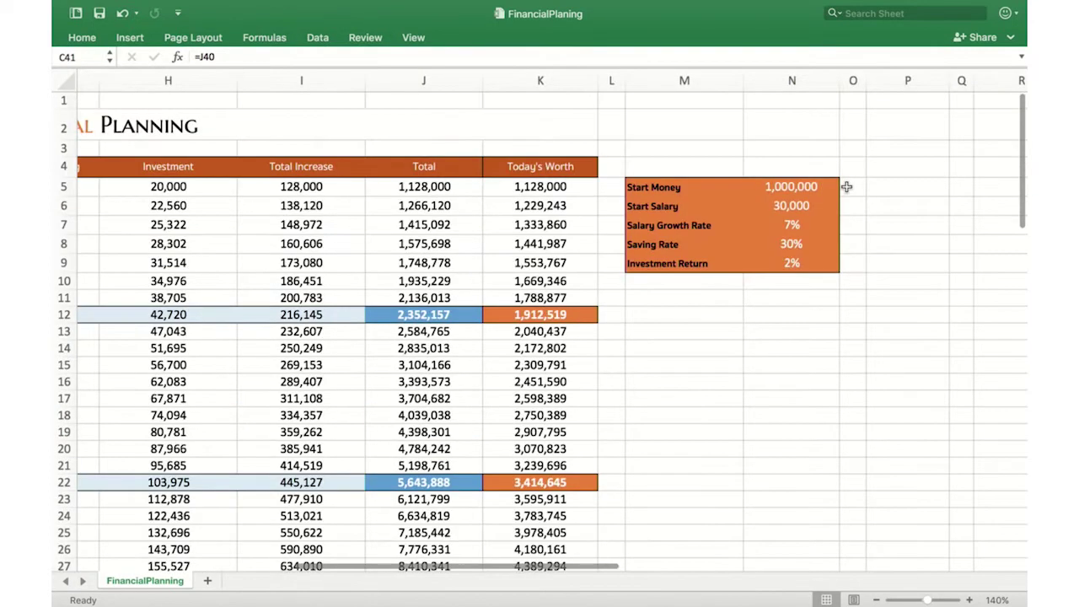
{"action": "left_click", "coordinate": [839, 186]}
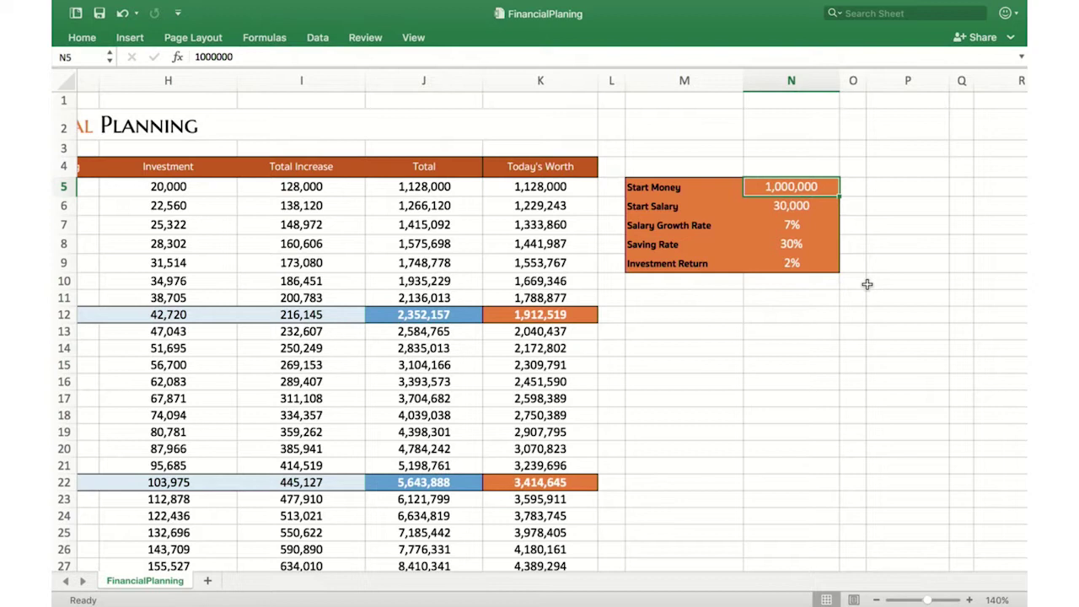
{"action": "type", "text": "2"}
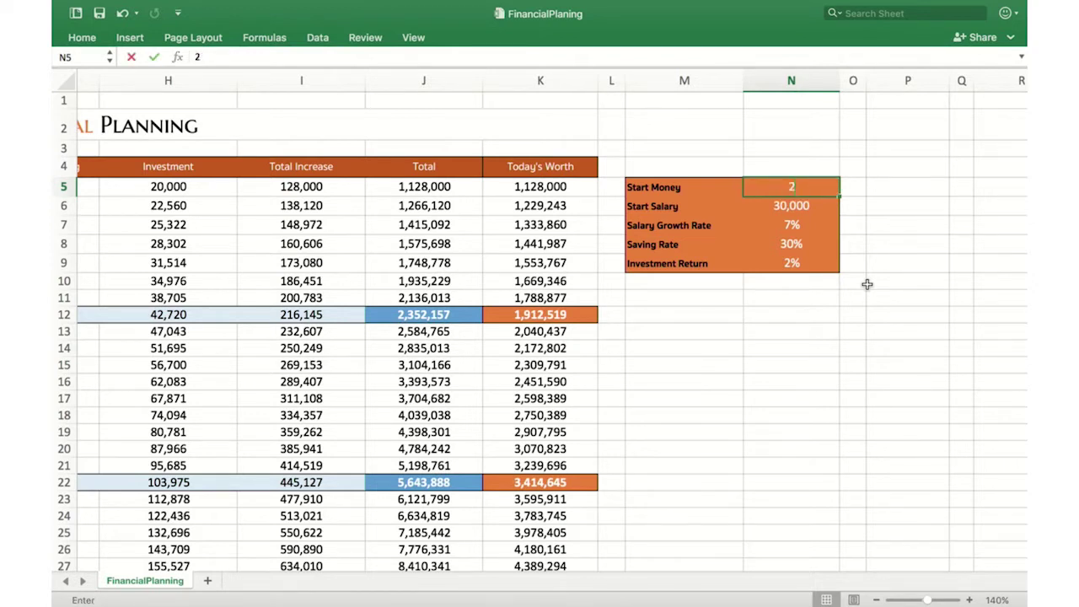
{"action": "type", "text": "00,000"}
{"action": "key", "text": "Return"}
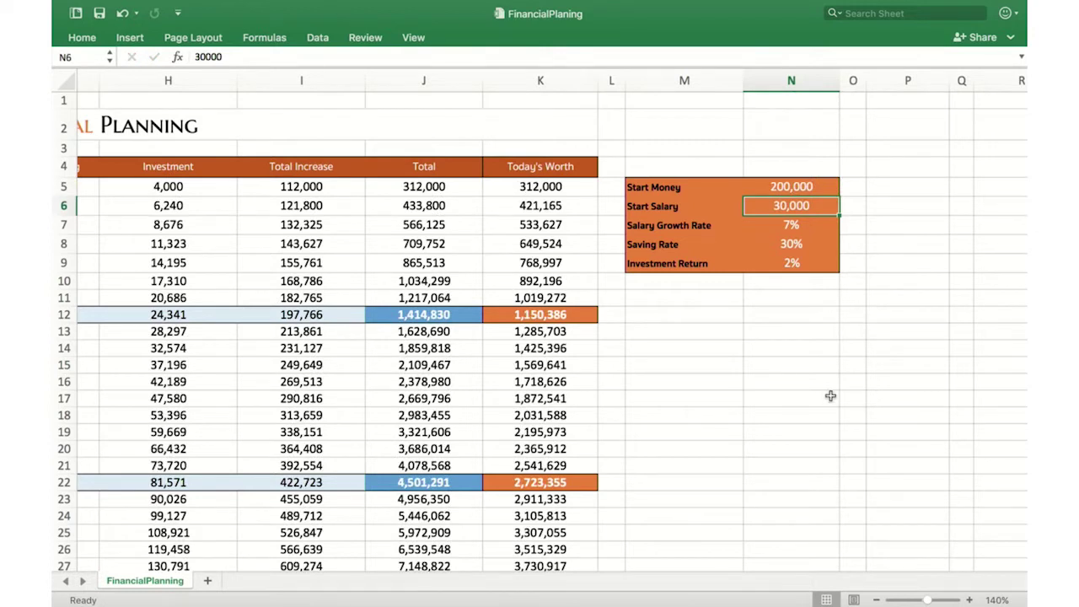
Step: Set the Saving Rate in N8 to 50%
{"action": "scroll", "coordinate": [675, 388], "scroll_direction": "left", "scroll_amount": 10}
{"action": "scroll", "coordinate": [545, 383], "scroll_direction": "right", "scroll_amount": 5}
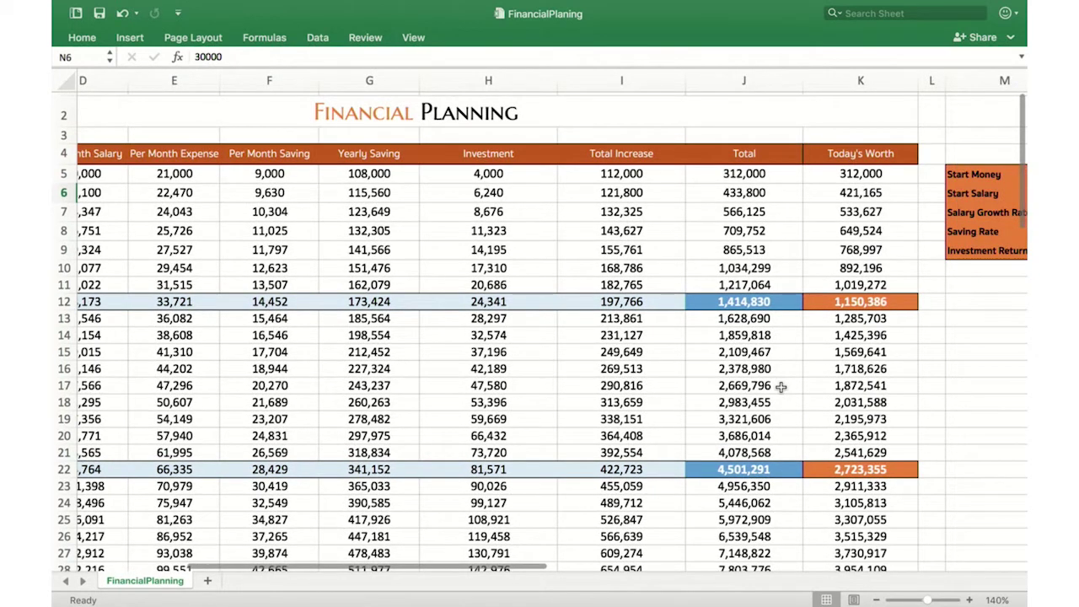
{"action": "scroll", "coordinate": [781, 387], "scroll_direction": "right", "scroll_amount": 5}
{"action": "left_click", "coordinate": [760, 248]}
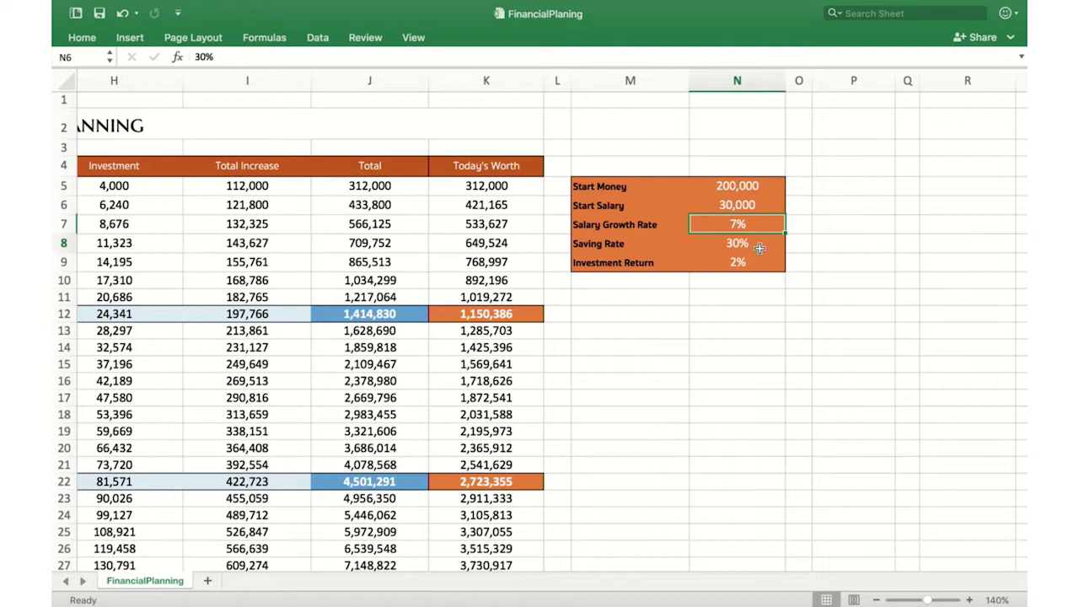
{"action": "left_click", "coordinate": [760, 248]}
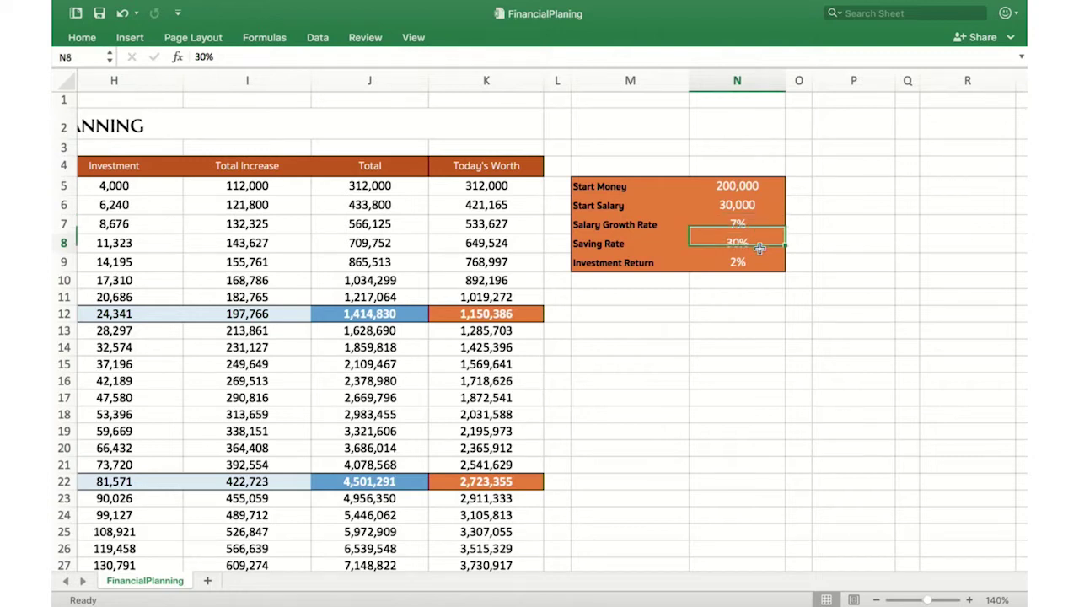
{"action": "type", "text": "50%"}
{"action": "key", "text": "Return"}
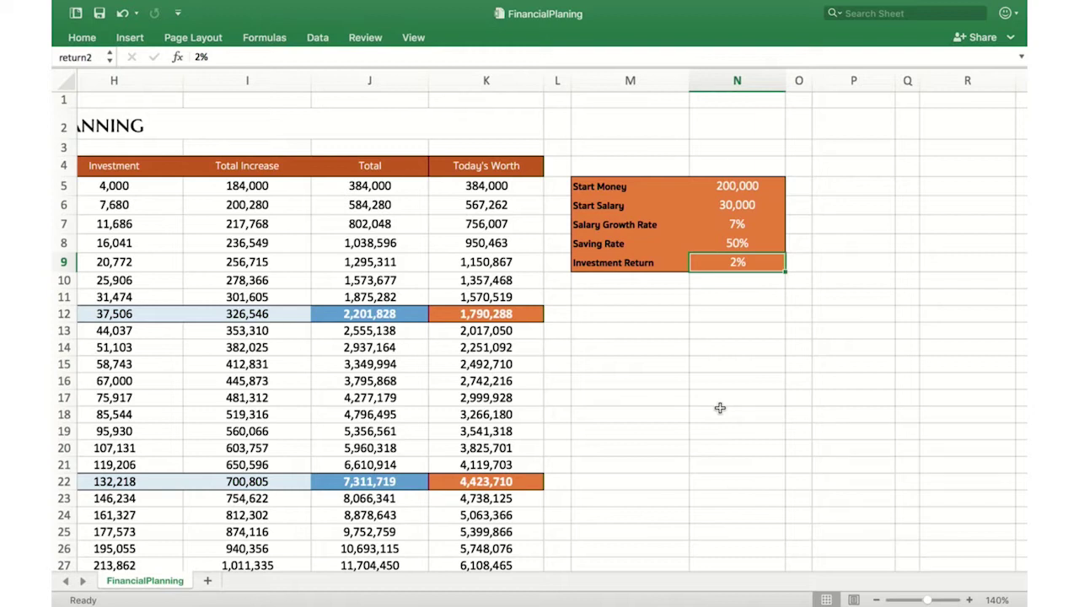
Step: Check the age-60 Total in J32 and the matching Today's Worth in K32 for the 50% saving rate
{"action": "scroll", "coordinate": [720, 408], "scroll_direction": "left", "scroll_amount": 5}
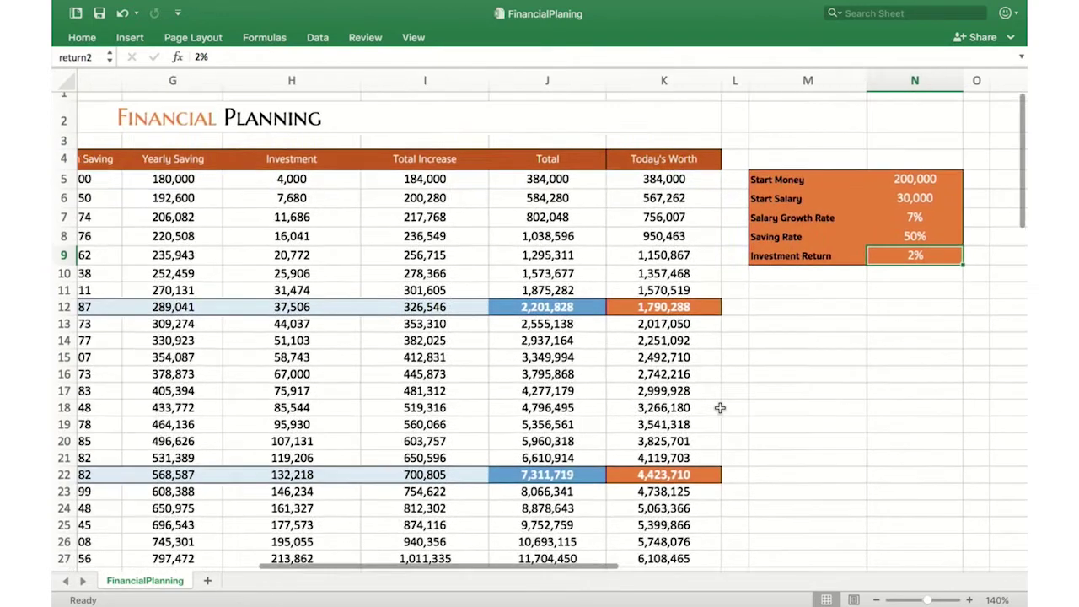
{"action": "scroll", "coordinate": [720, 408], "scroll_direction": "left", "scroll_amount": 5}
{"action": "scroll", "coordinate": [721, 408], "scroll_direction": "down", "scroll_amount": 3}
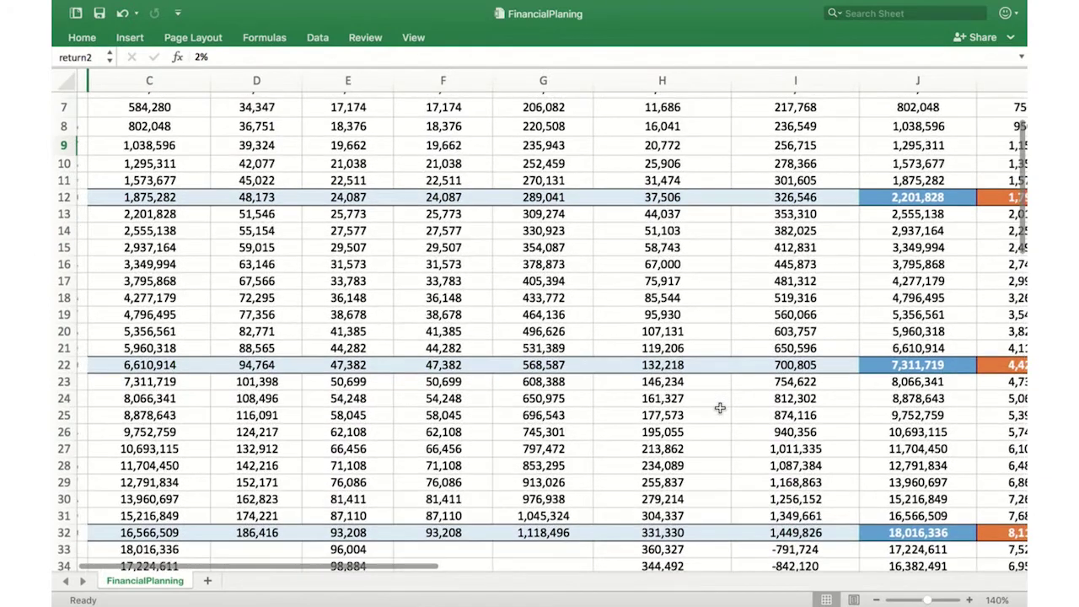
{"action": "scroll", "coordinate": [884, 453], "scroll_direction": "left", "scroll_amount": 3}
{"action": "scroll", "coordinate": [885, 453], "scroll_direction": "down", "scroll_amount": 2}
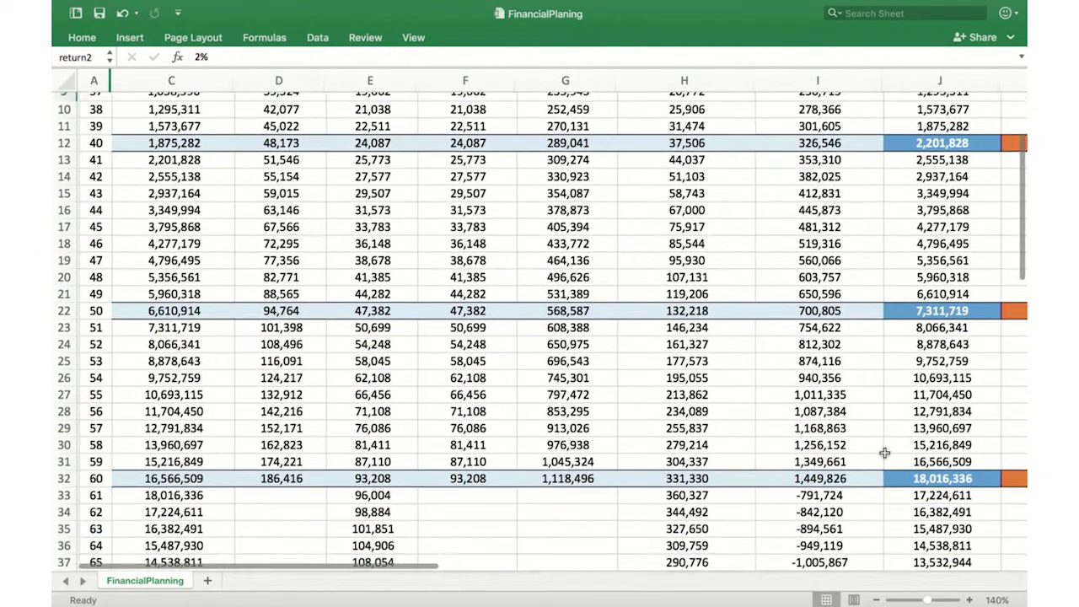
{"action": "scroll", "coordinate": [884, 453], "scroll_direction": "down", "scroll_amount": 1}
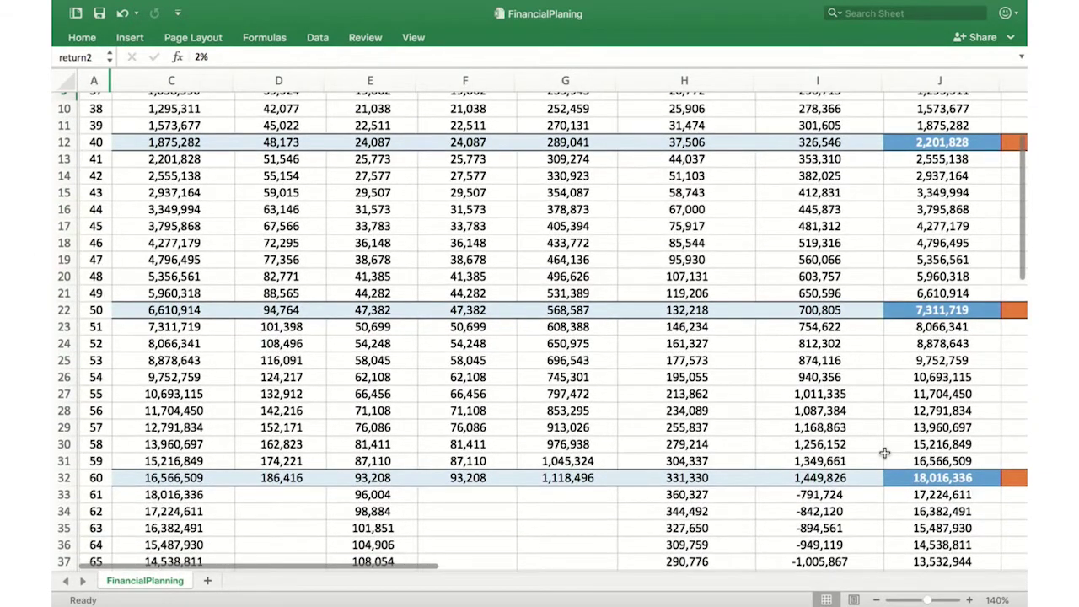
{"action": "scroll", "coordinate": [885, 453], "scroll_direction": "down", "scroll_amount": 2}
{"action": "left_click", "coordinate": [952, 447]}
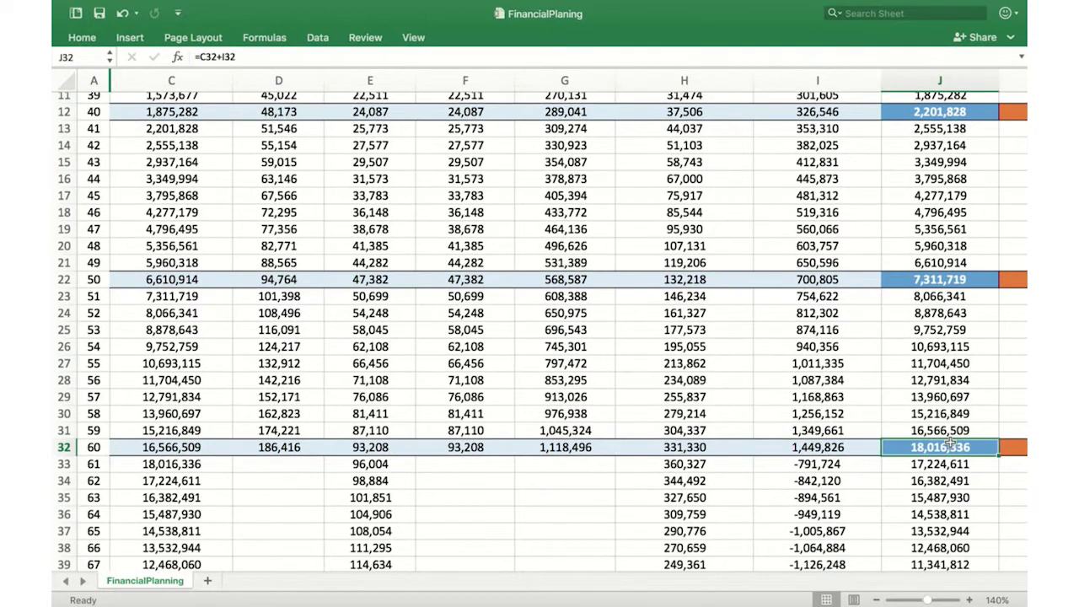
{"action": "scroll", "coordinate": [951, 447], "scroll_direction": "right", "scroll_amount": 3}
{"action": "scroll", "coordinate": [951, 447], "scroll_direction": "down", "scroll_amount": 1}
{"action": "scroll", "coordinate": [951, 447], "scroll_direction": "right", "scroll_amount": 1}
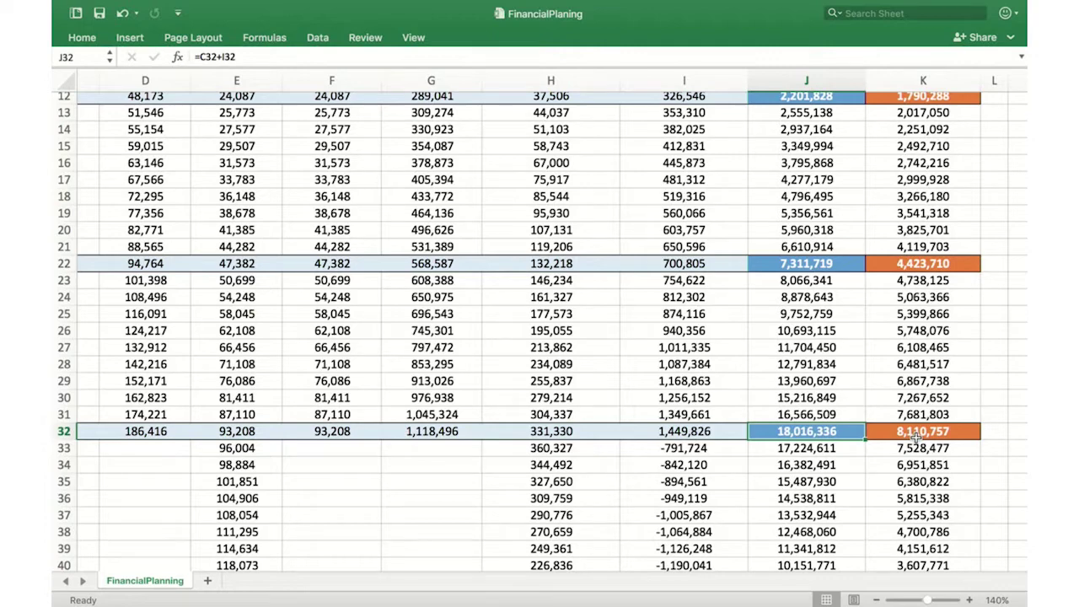
{"action": "scroll", "coordinate": [840, 479], "scroll_direction": "down", "scroll_amount": 1}
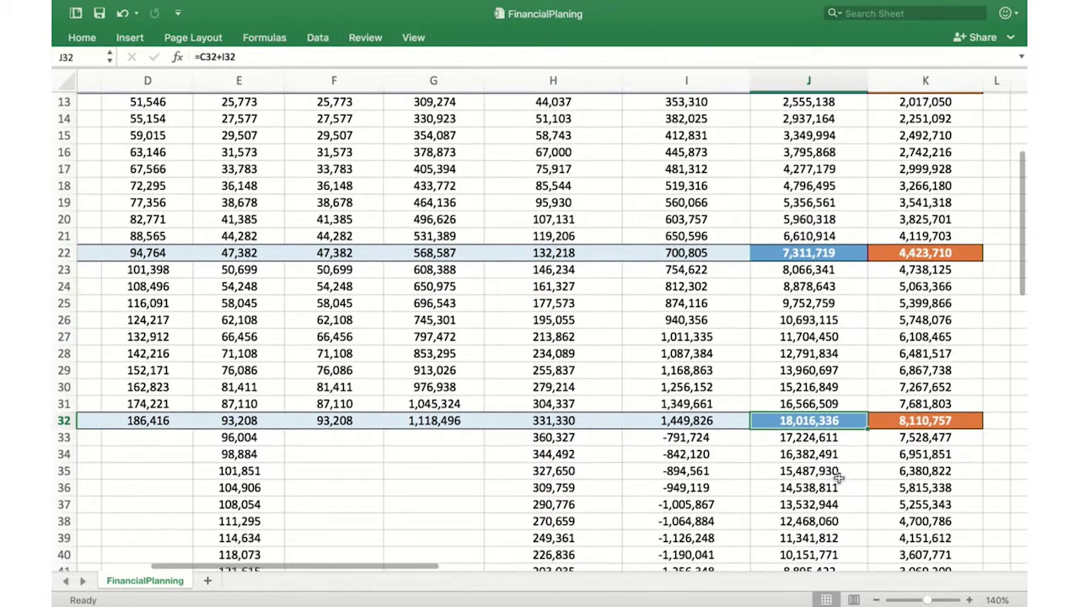
Step: Check the age-70 Total in J42 and examine the Total column onward through ages 80 and 90
{"action": "scroll", "coordinate": [840, 479], "scroll_direction": "down", "scroll_amount": 5}
{"action": "scroll", "coordinate": [840, 478], "scroll_direction": "left", "scroll_amount": 2}
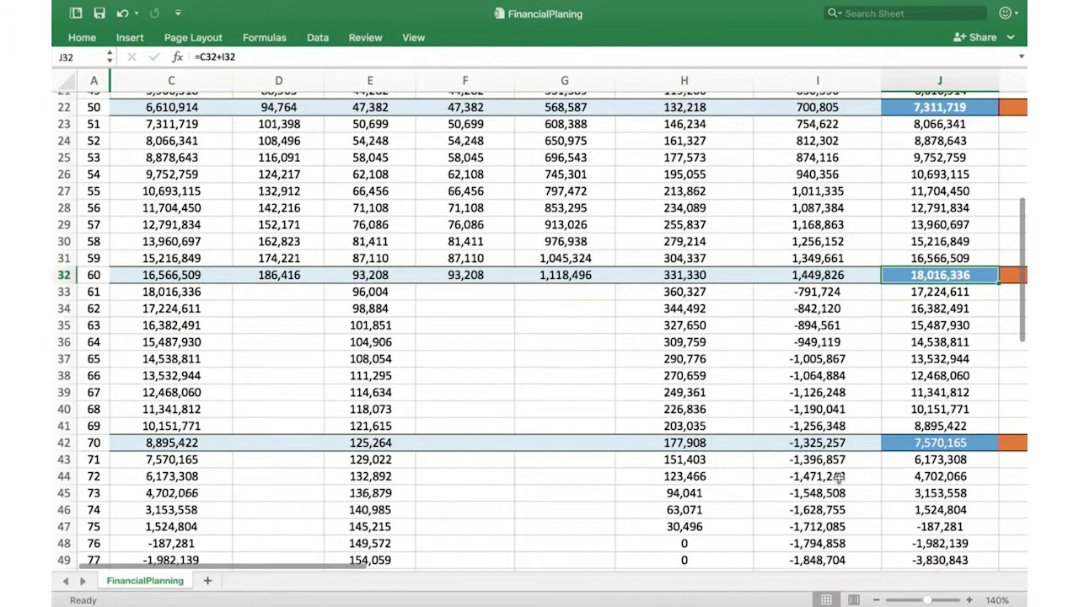
{"action": "scroll", "coordinate": [840, 478], "scroll_direction": "right", "scroll_amount": 2}
{"action": "left_click", "coordinate": [897, 429]}
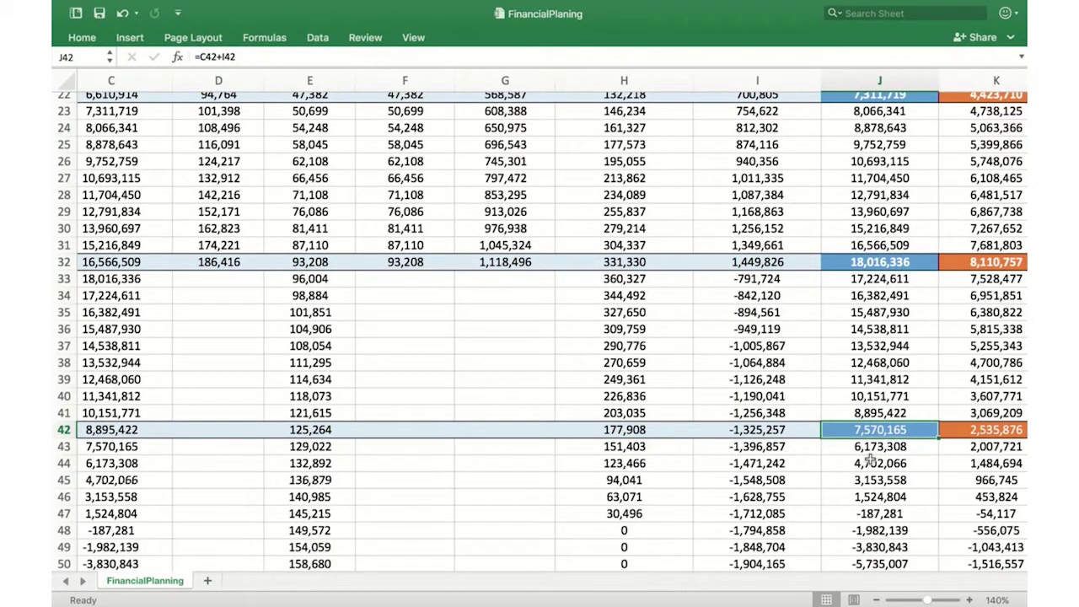
{"action": "scroll", "coordinate": [845, 461], "scroll_direction": "down", "scroll_amount": 4}
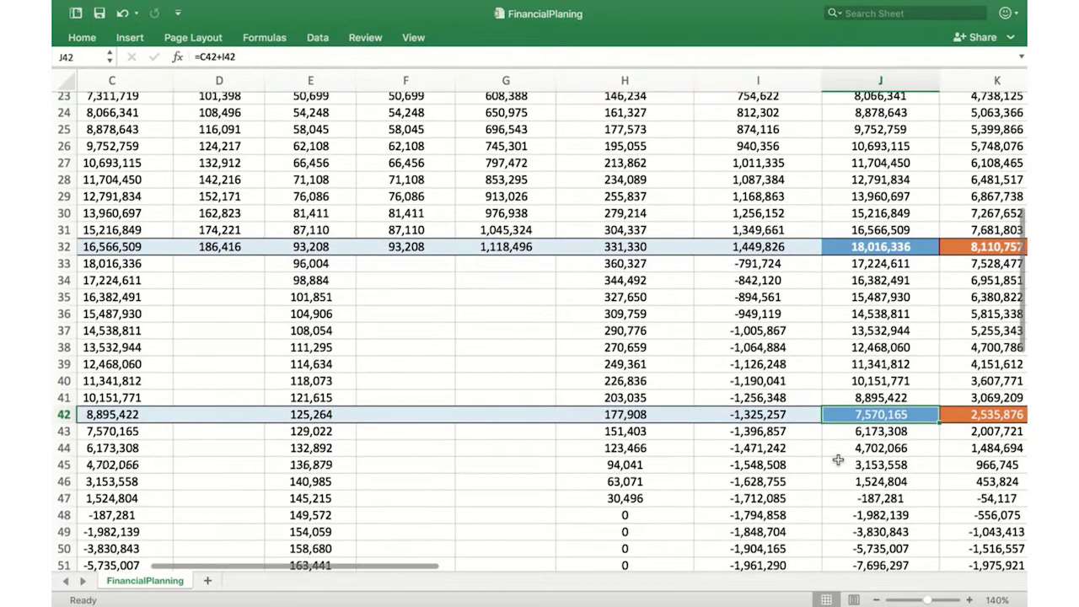
{"action": "scroll", "coordinate": [838, 461], "scroll_direction": "left", "scroll_amount": 1}
{"action": "scroll", "coordinate": [838, 460], "scroll_direction": "down", "scroll_amount": 5}
{"action": "scroll", "coordinate": [839, 460], "scroll_direction": "left", "scroll_amount": 1}
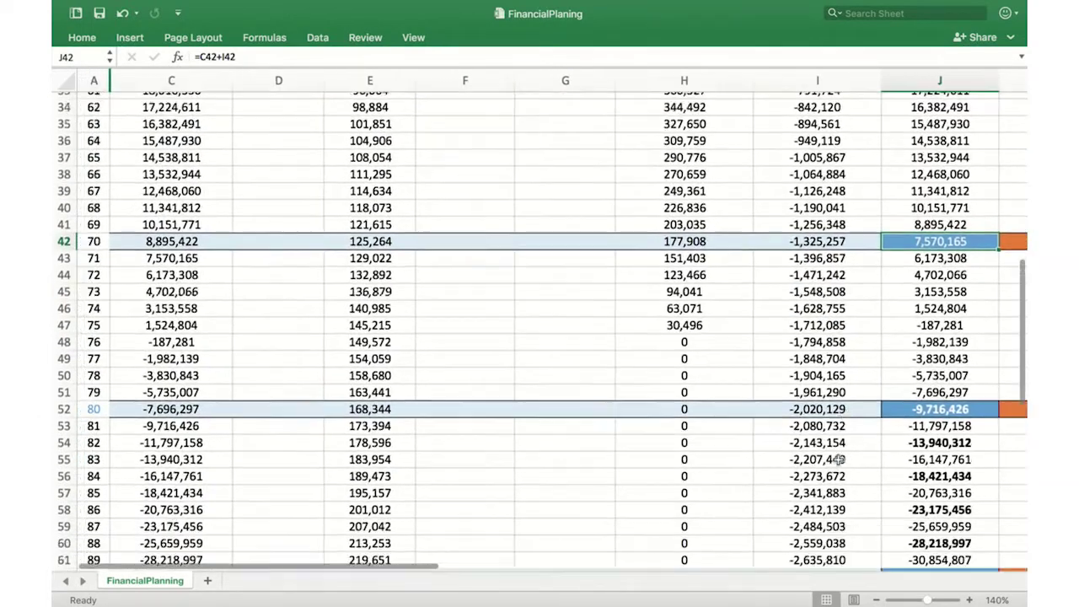
{"action": "scroll", "coordinate": [838, 461], "scroll_direction": "down", "scroll_amount": 3}
{"action": "scroll", "coordinate": [838, 460], "scroll_direction": "right", "scroll_amount": 1}
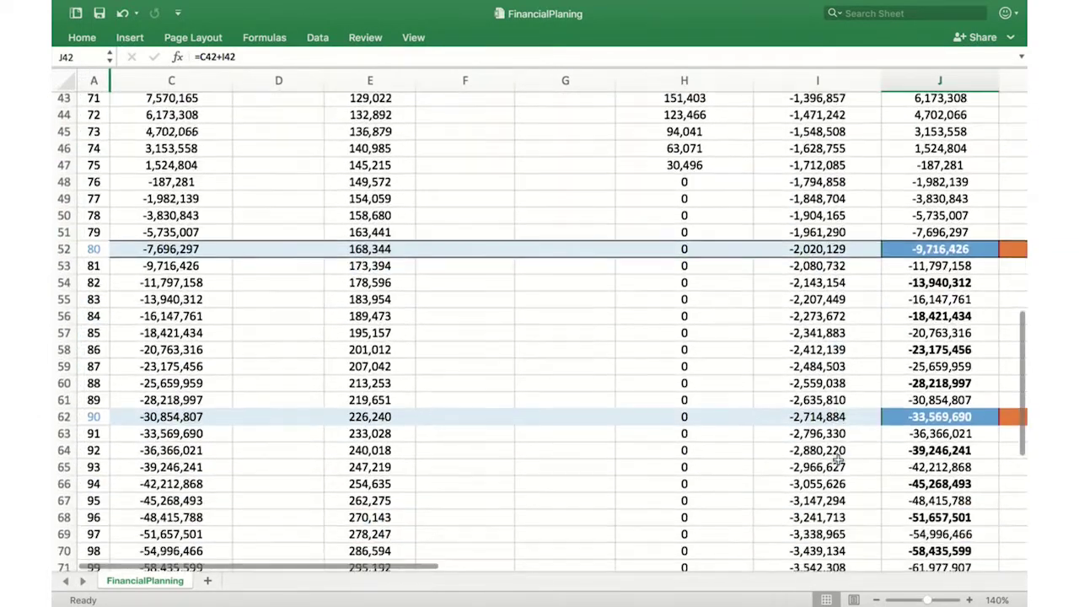
Step: Set the Saving Rate in N8 to 70%
{"action": "scroll", "coordinate": [838, 460], "scroll_direction": "up", "scroll_amount": 5}
{"action": "scroll", "coordinate": [838, 460], "scroll_direction": "right", "scroll_amount": 1}
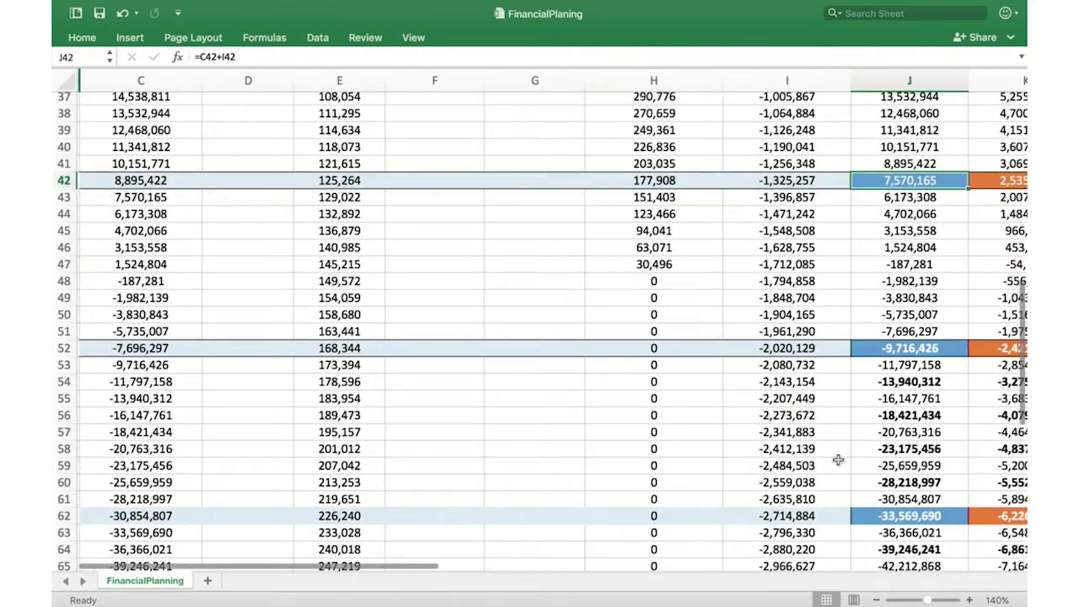
{"action": "scroll", "coordinate": [838, 460], "scroll_direction": "up", "scroll_amount": 8}
{"action": "scroll", "coordinate": [838, 460], "scroll_direction": "right", "scroll_amount": 2}
{"action": "scroll", "coordinate": [838, 461], "scroll_direction": "up", "scroll_amount": 5}
{"action": "scroll", "coordinate": [838, 461], "scroll_direction": "right", "scroll_amount": 1}
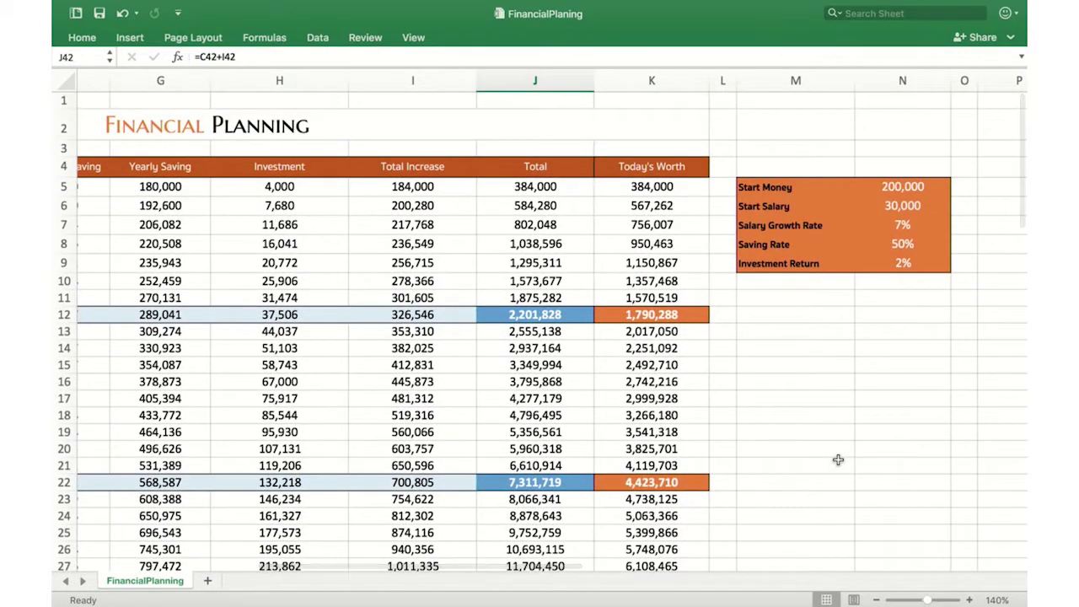
{"action": "left_click", "coordinate": [906, 244]}
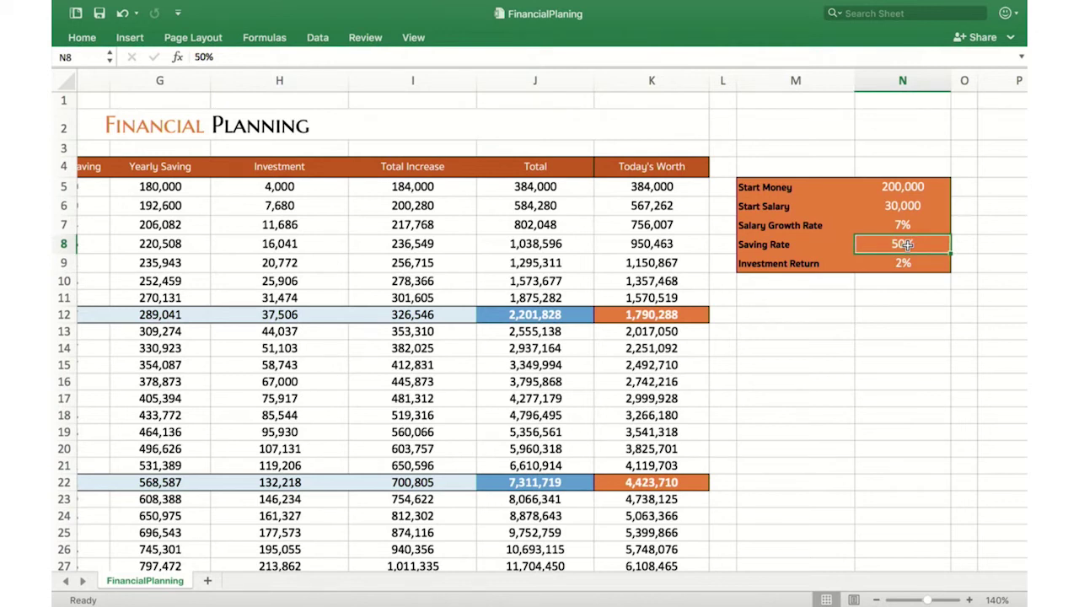
{"action": "type", "text": "70"}
{"action": "key", "text": "Return"}
Step: Review the recalculated Total column for ages 60 and 70 under the 70% saving rate
{"action": "scroll", "coordinate": [656, 442], "scroll_direction": "left", "scroll_amount": 5}
{"action": "scroll", "coordinate": [656, 443], "scroll_direction": "down", "scroll_amount": 10}
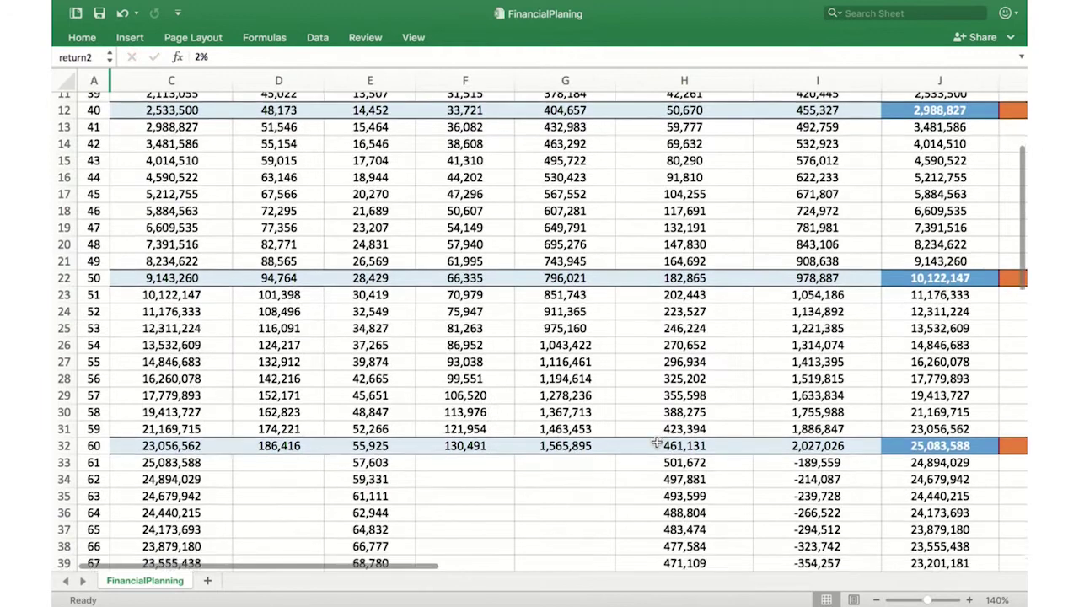
{"action": "scroll", "coordinate": [656, 443], "scroll_direction": "down", "scroll_amount": 1}
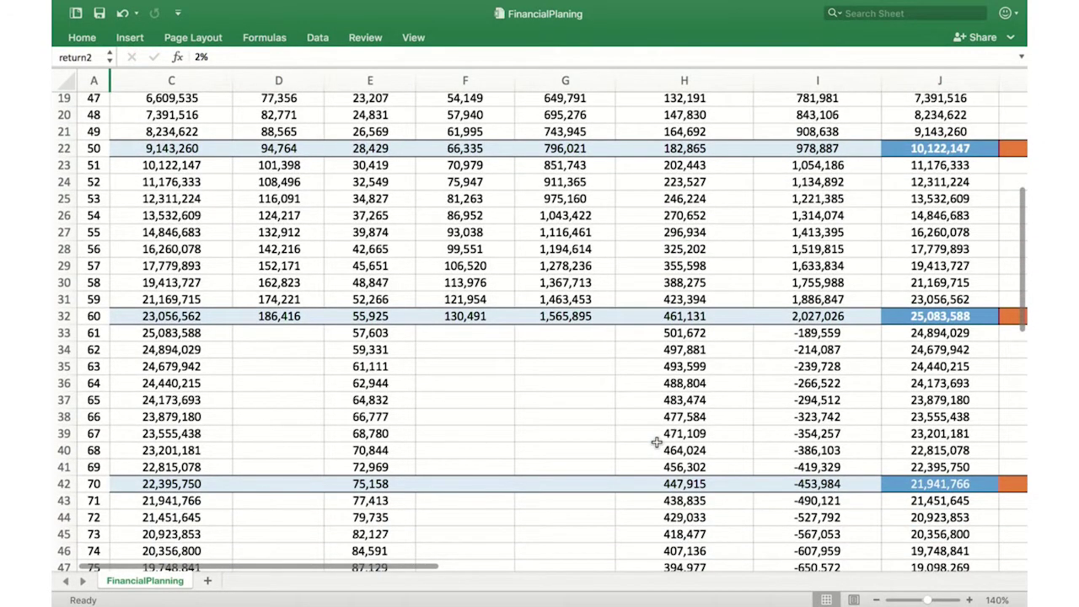
Step: Check the age-60 Total in J32 and Today's Worth in K32 for the 70% saving rate
{"action": "left_click", "coordinate": [941, 316]}
{"action": "scroll", "coordinate": [977, 364], "scroll_direction": "down", "scroll_amount": 3}
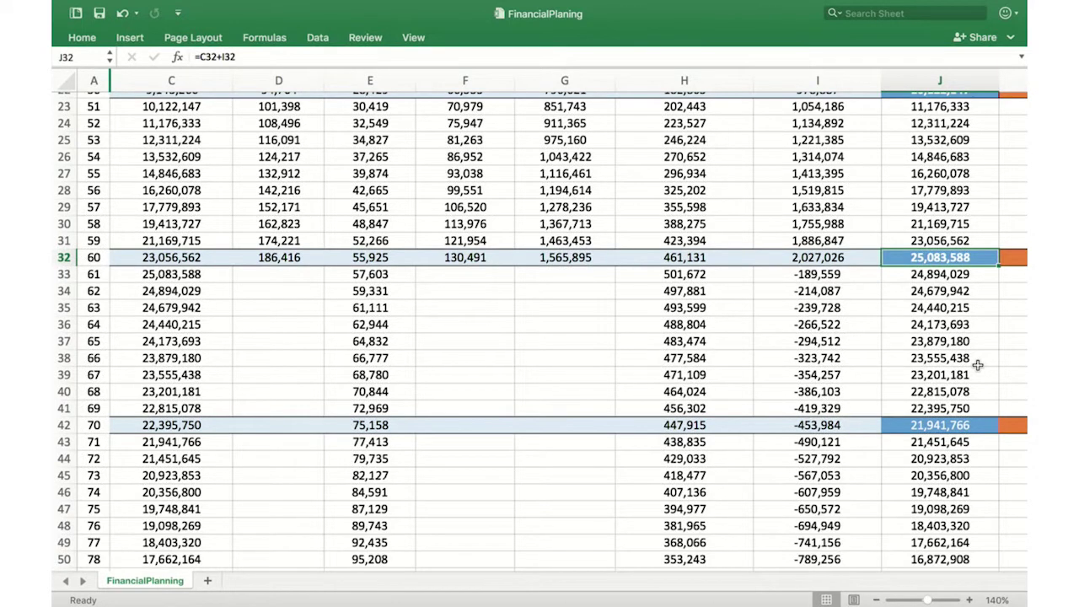
{"action": "scroll", "coordinate": [978, 364], "scroll_direction": "right", "scroll_amount": 2}
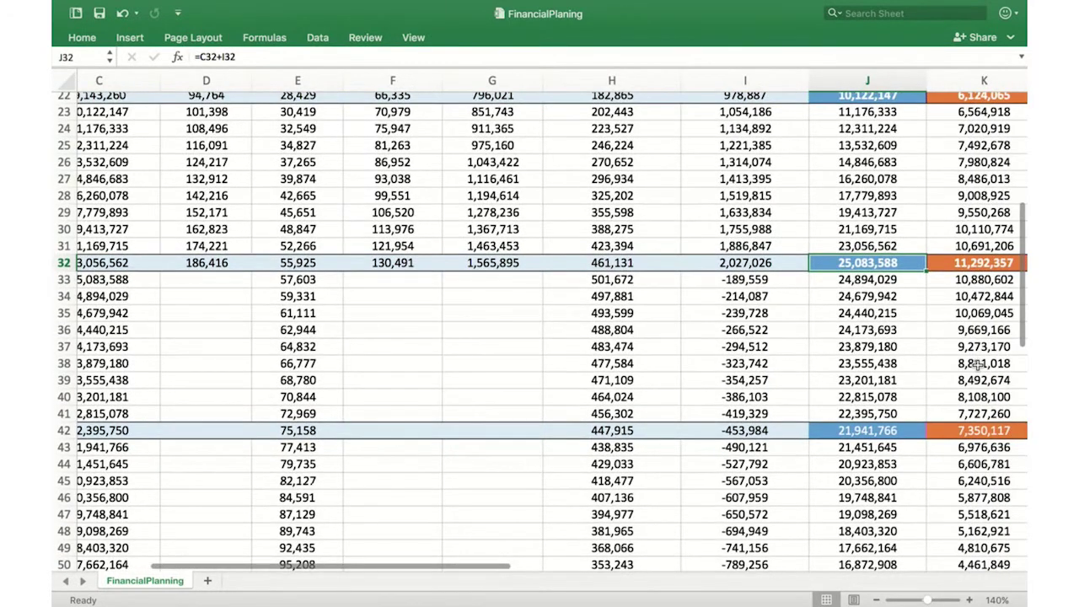
{"action": "left_click", "coordinate": [957, 262]}
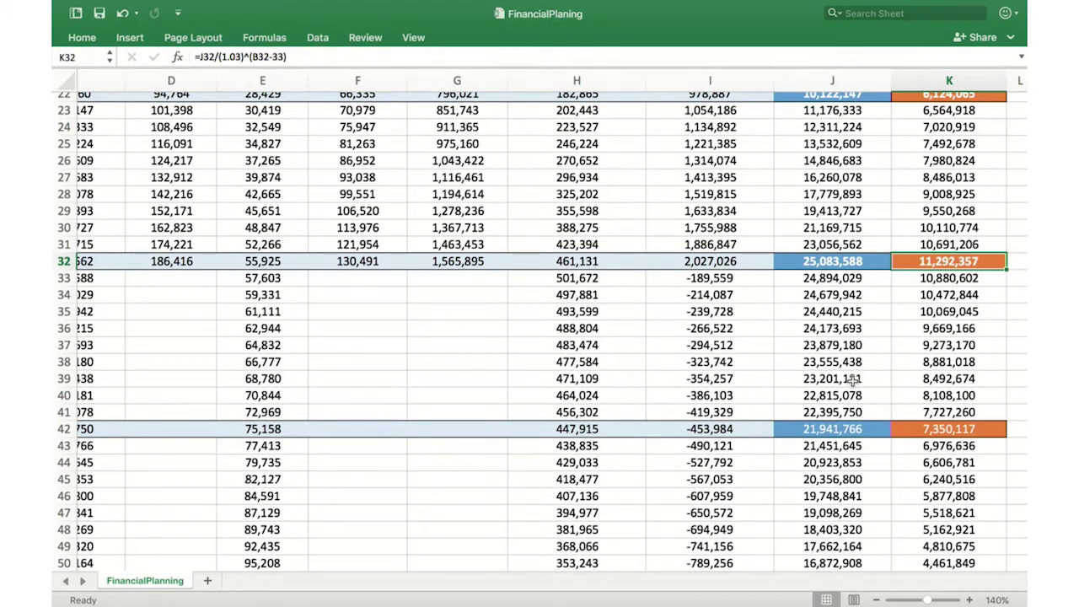
Step: Check the age-70 Total in J42 and the age-80 Total in J52
{"action": "scroll", "coordinate": [854, 381], "scroll_direction": "left", "scroll_amount": 2}
{"action": "scroll", "coordinate": [853, 380], "scroll_direction": "down", "scroll_amount": 3}
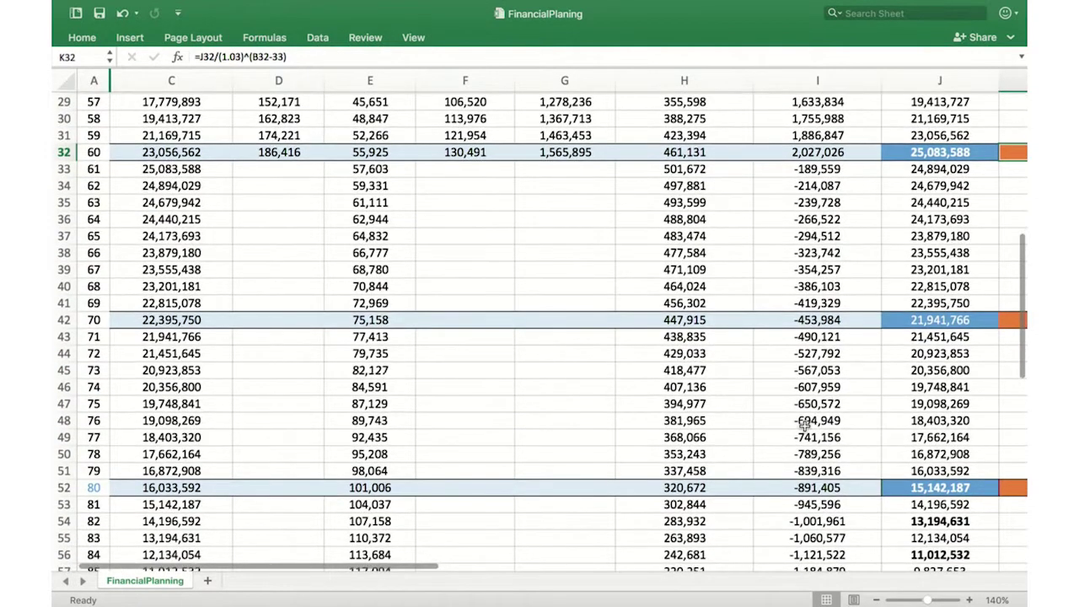
{"action": "scroll", "coordinate": [803, 426], "scroll_direction": "down", "scroll_amount": 1}
{"action": "left_click", "coordinate": [957, 300]}
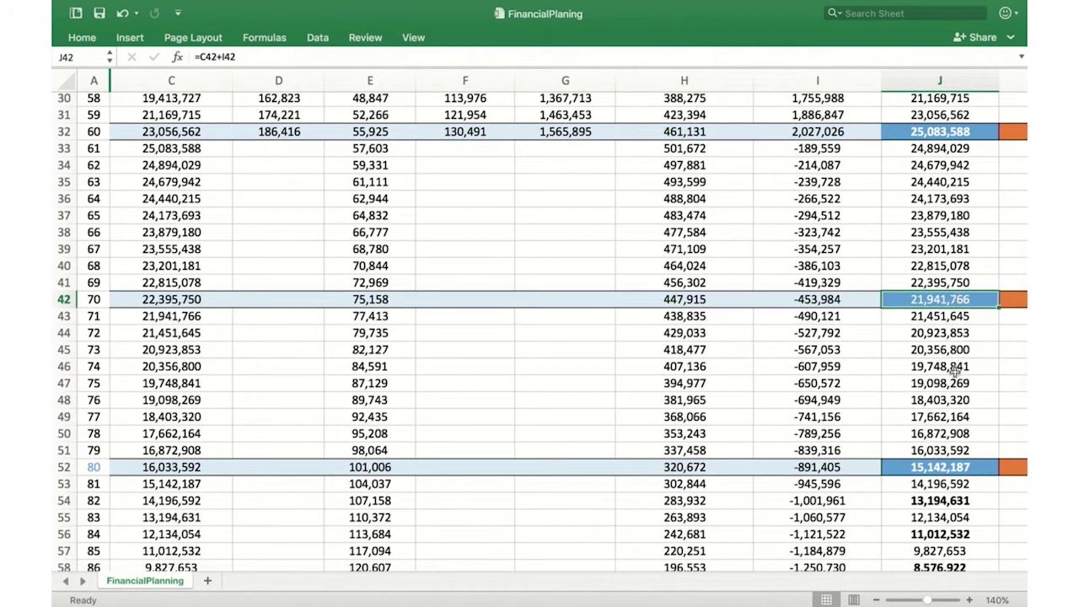
{"action": "left_click", "coordinate": [950, 464]}
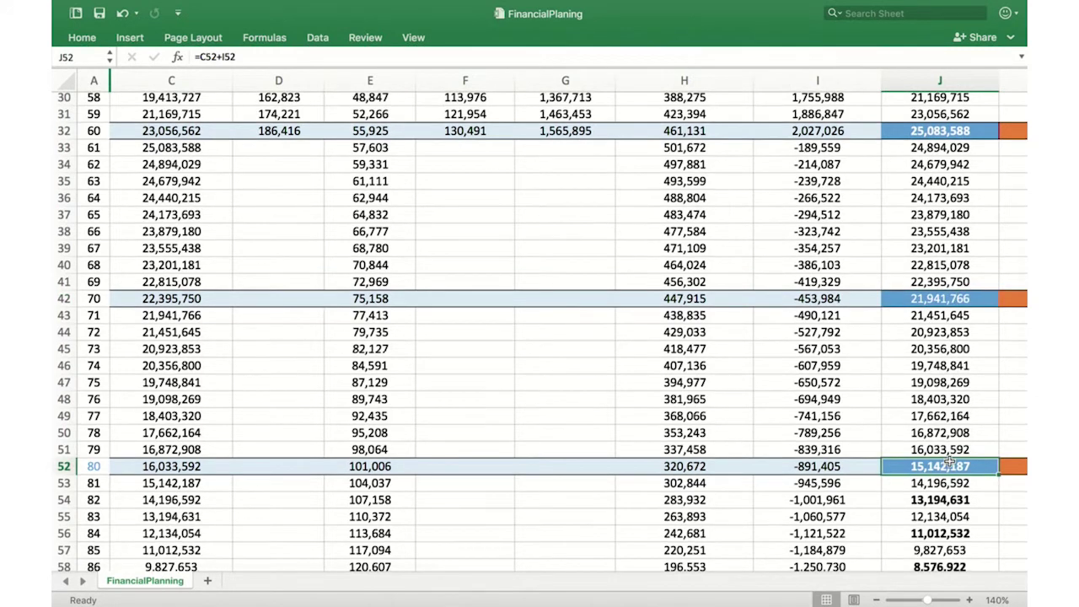
Step: Check the age-90 Total in J62 and the age-100 Total in J72
{"action": "scroll", "coordinate": [950, 463], "scroll_direction": "down", "scroll_amount": 3}
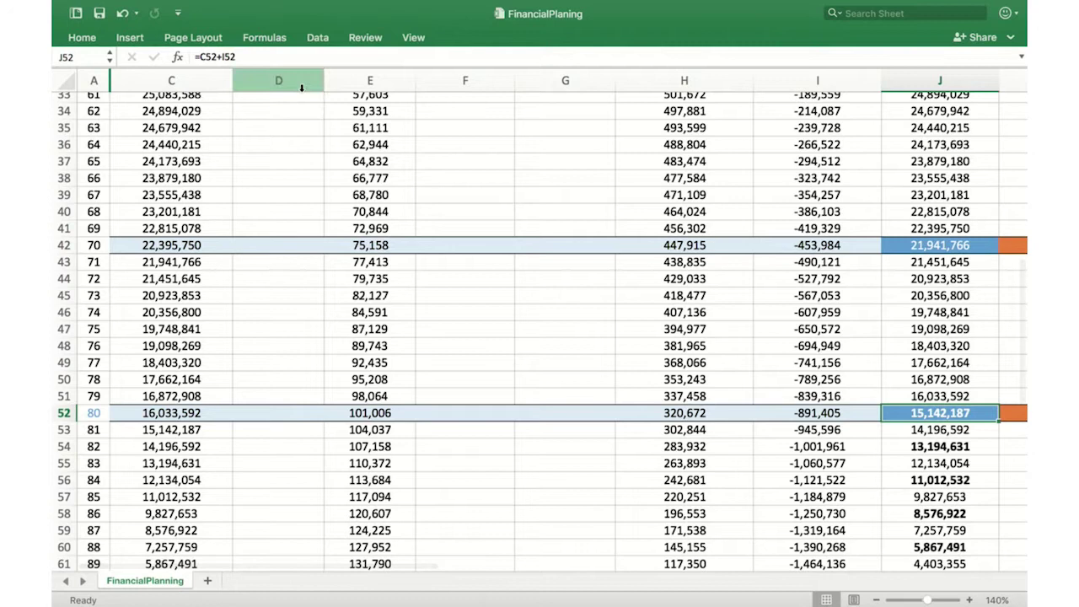
{"action": "scroll", "coordinate": [795, 409], "scroll_direction": "down", "scroll_amount": 8}
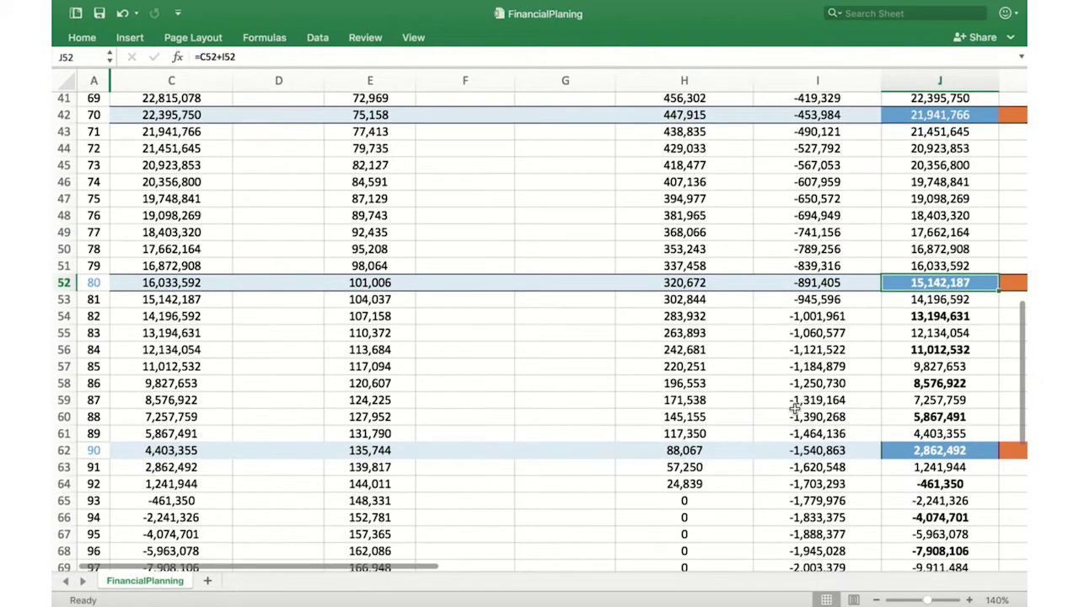
{"action": "scroll", "coordinate": [796, 409], "scroll_direction": "down", "scroll_amount": 1}
{"action": "scroll", "coordinate": [795, 409], "scroll_direction": "down", "scroll_amount": 5}
{"action": "left_click", "coordinate": [960, 348]}
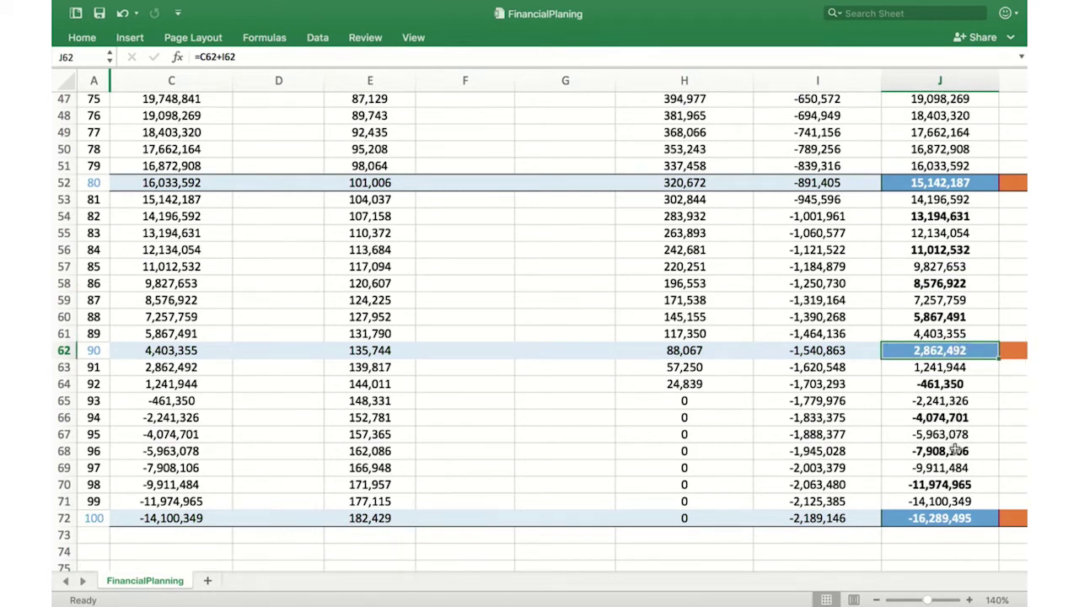
{"action": "key", "text": "ctrl+Down"}
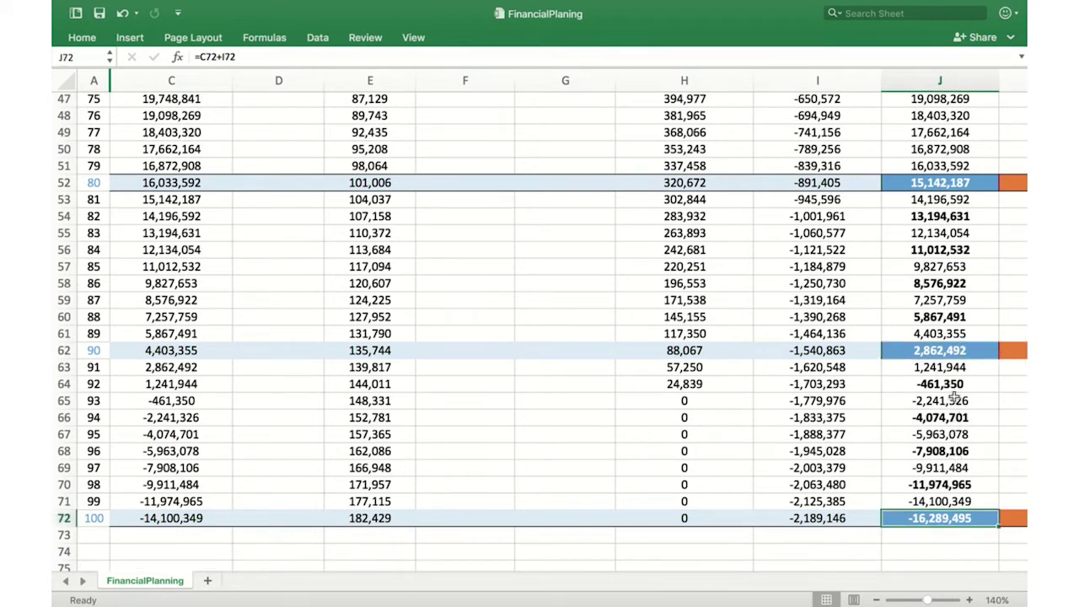
Step: Return to the assumptions table and select the Saving Rate value in N8
{"action": "scroll", "coordinate": [955, 396], "scroll_direction": "up", "scroll_amount": 2}
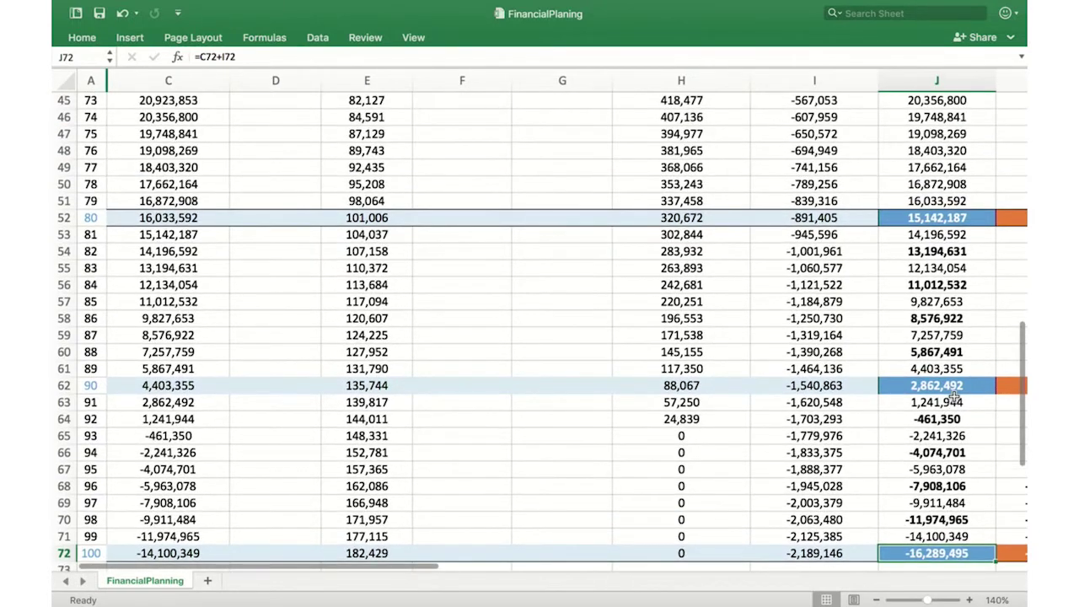
{"action": "scroll", "coordinate": [956, 397], "scroll_direction": "up", "scroll_amount": 15}
{"action": "scroll", "coordinate": [956, 397], "scroll_direction": "right", "scroll_amount": 3}
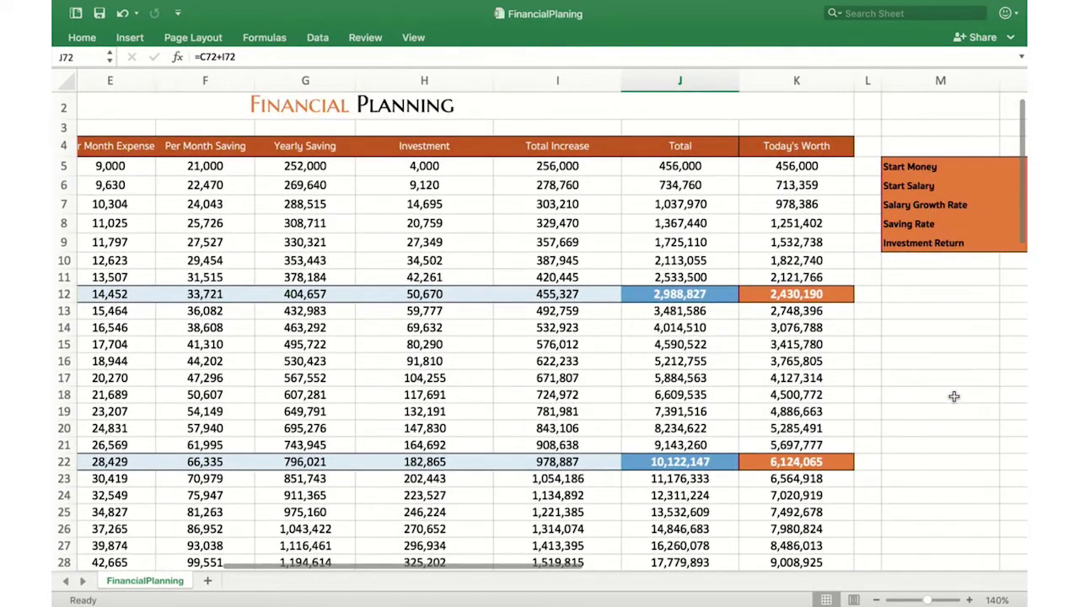
{"action": "scroll", "coordinate": [954, 396], "scroll_direction": "right", "scroll_amount": 2}
{"action": "scroll", "coordinate": [953, 396], "scroll_direction": "up", "scroll_amount": 1}
{"action": "left_click", "coordinate": [894, 281]}
{"action": "left_click", "coordinate": [903, 244]}
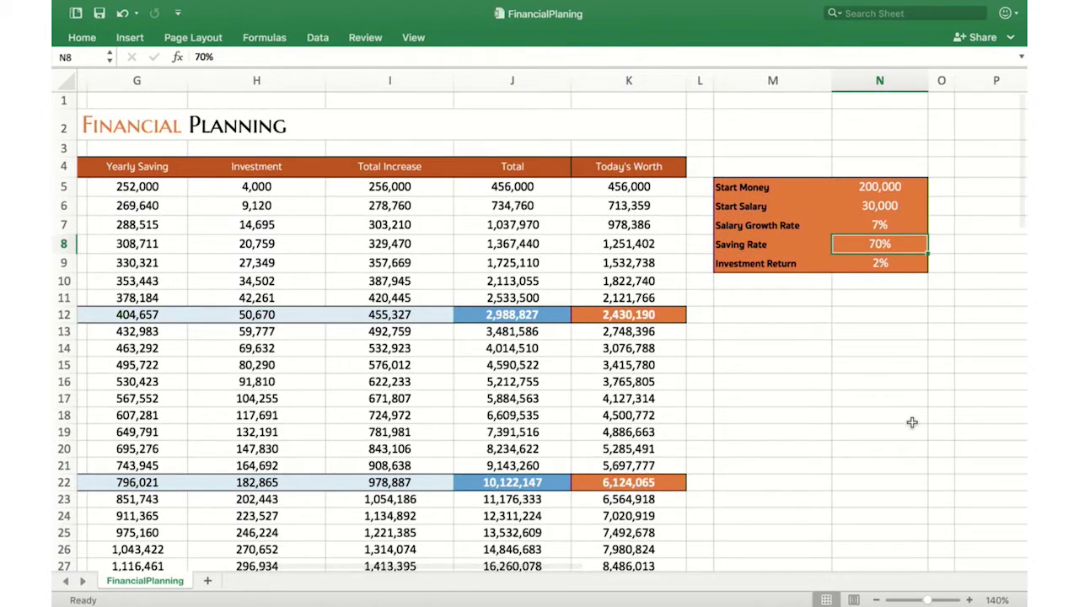
Step: Review the Total column once more from age 60 to the late nineties under the 70% saving rate
{"action": "scroll", "coordinate": [913, 423], "scroll_direction": "left", "scroll_amount": 6}
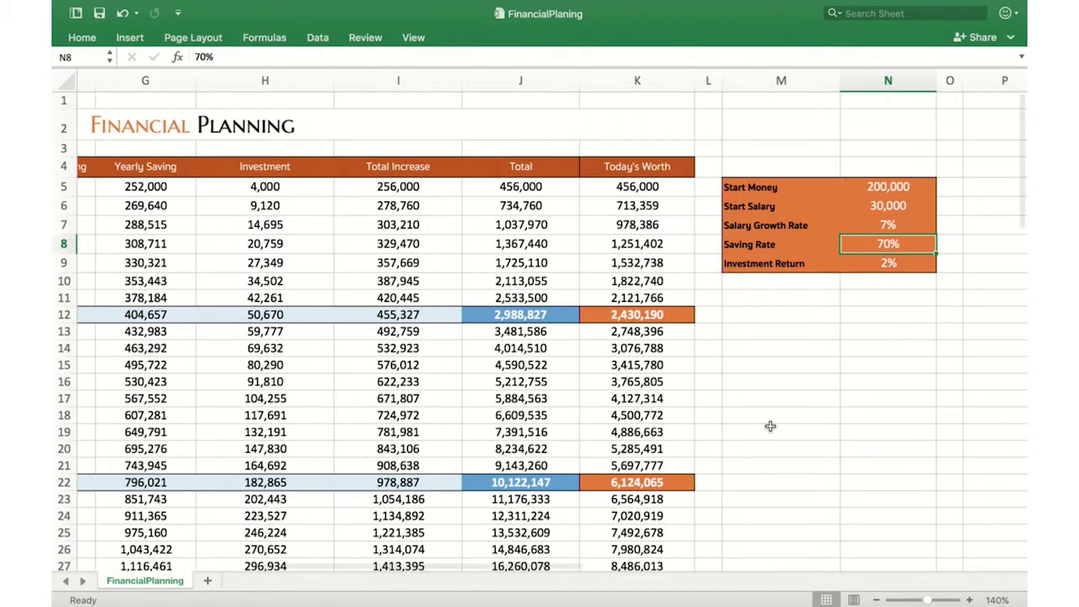
{"action": "scroll", "coordinate": [844, 424], "scroll_direction": "down", "scroll_amount": 15}
{"action": "scroll", "coordinate": [770, 427], "scroll_direction": "down", "scroll_amount": 13}
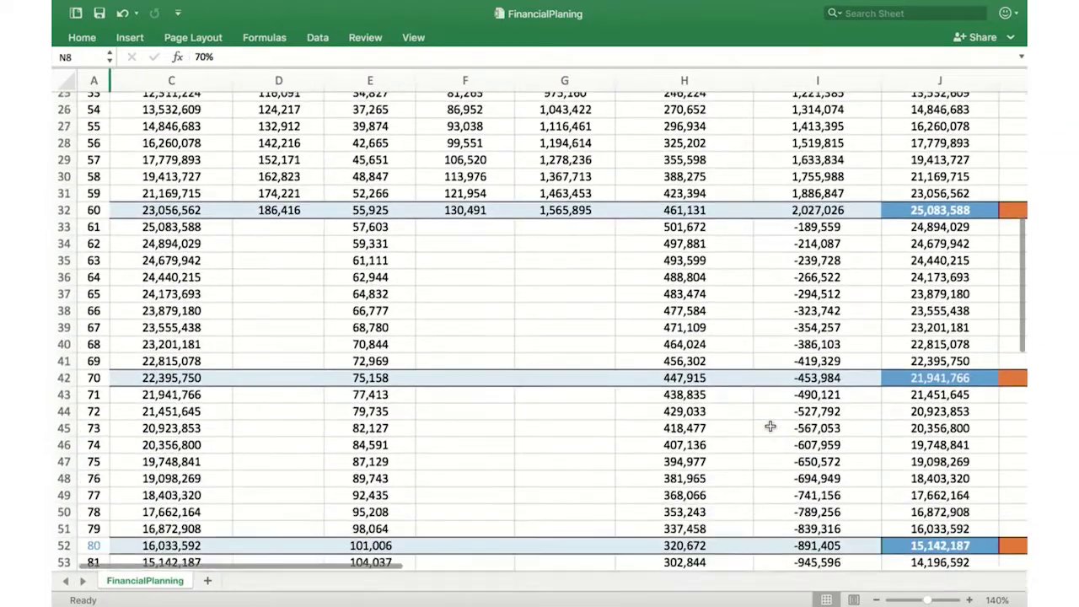
{"action": "scroll", "coordinate": [770, 427], "scroll_direction": "down", "scroll_amount": 1}
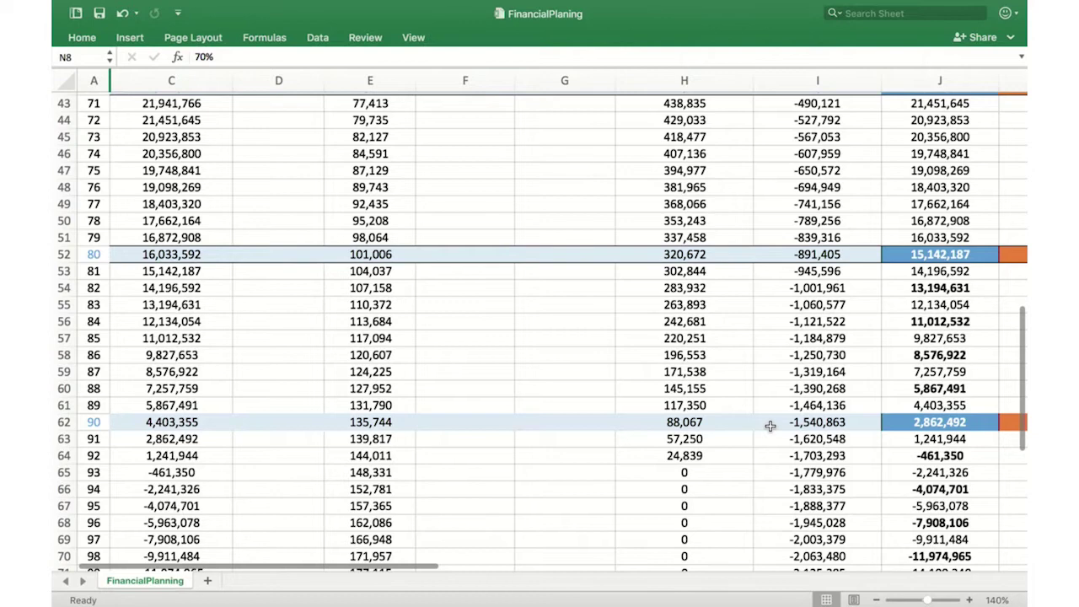
{"action": "scroll", "coordinate": [770, 426], "scroll_direction": "down", "scroll_amount": 1}
{"action": "scroll", "coordinate": [770, 427], "scroll_direction": "up", "scroll_amount": 20}
{"action": "scroll", "coordinate": [769, 426], "scroll_direction": "right", "scroll_amount": 10}
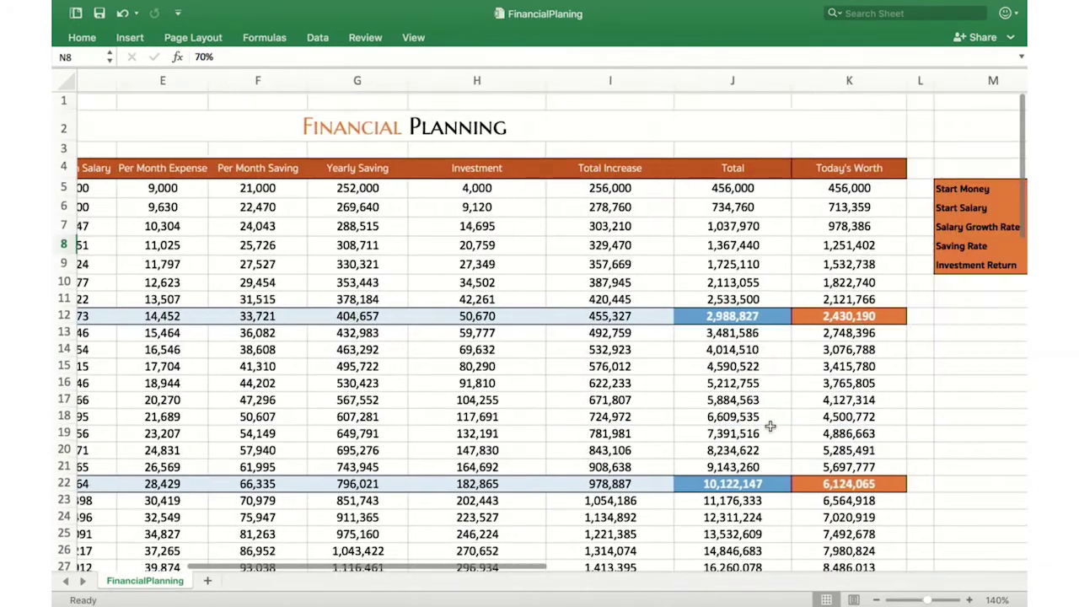
{"action": "scroll", "coordinate": [770, 427], "scroll_direction": "right", "scroll_amount": 1}
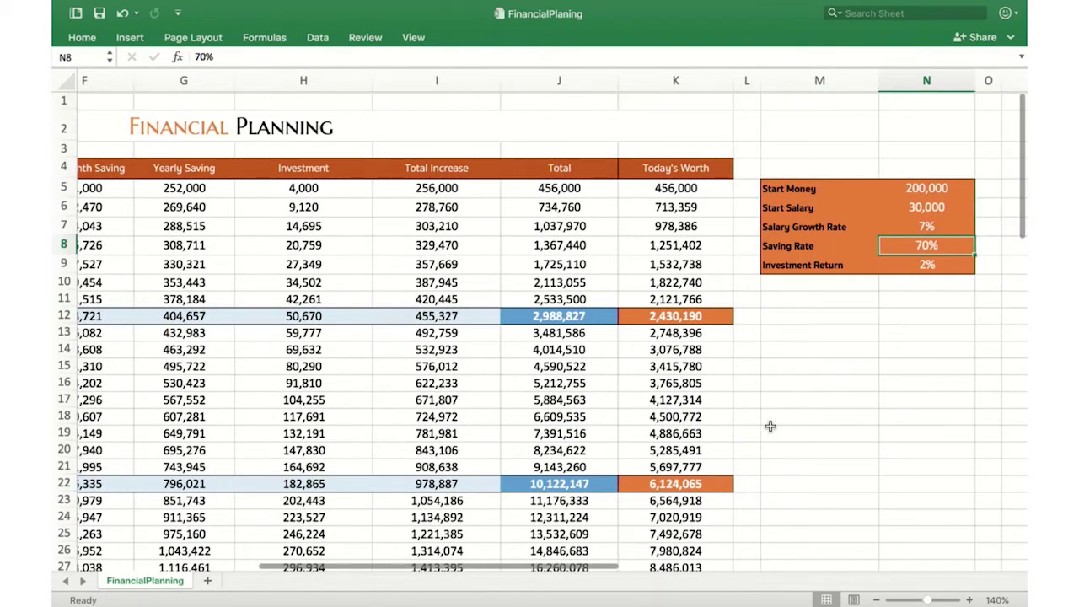
Step: Set the Saving Rate in N8 to 30%
{"action": "scroll", "coordinate": [769, 427], "scroll_direction": "right", "scroll_amount": 1}
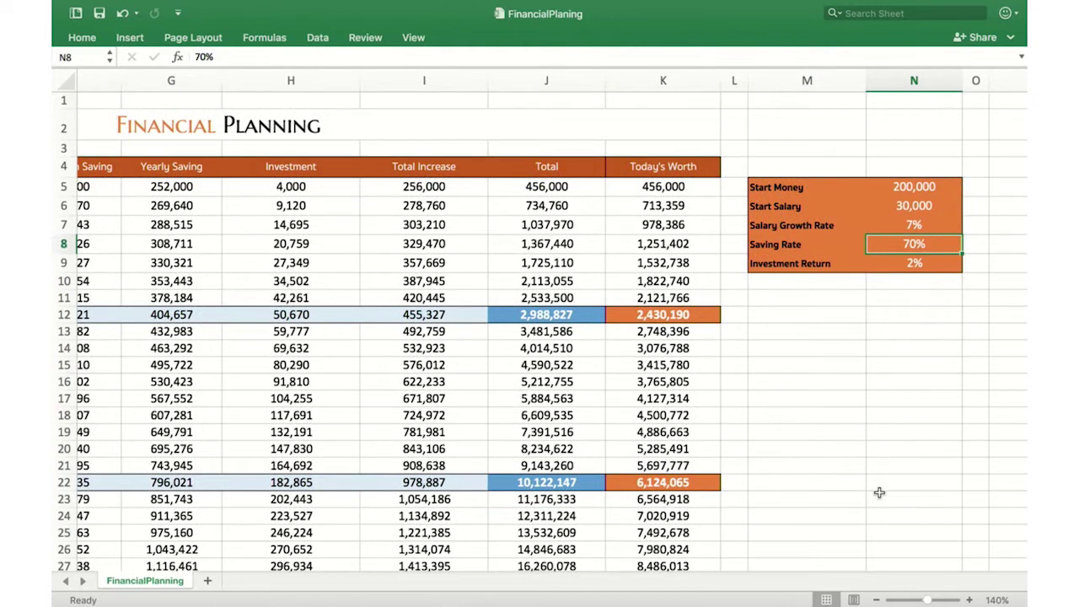
{"action": "type", "text": "3"}
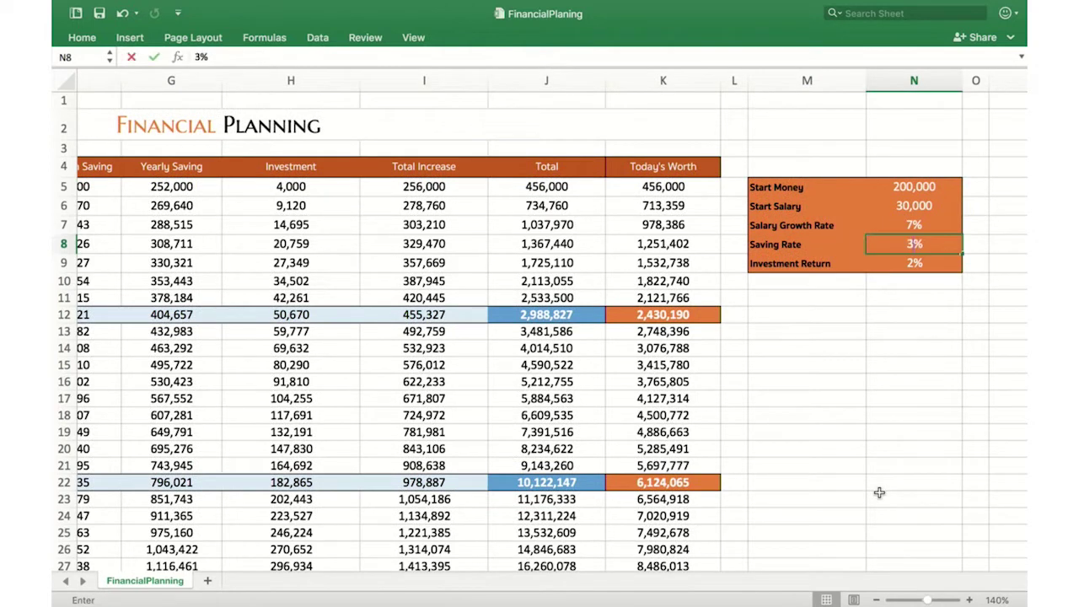
{"action": "type", "text": "0"}
Step: Examine the Investment Return assumption in M9:N9
{"action": "left_click_drag", "start_coordinate": [813, 264], "coordinate": [911, 269]}
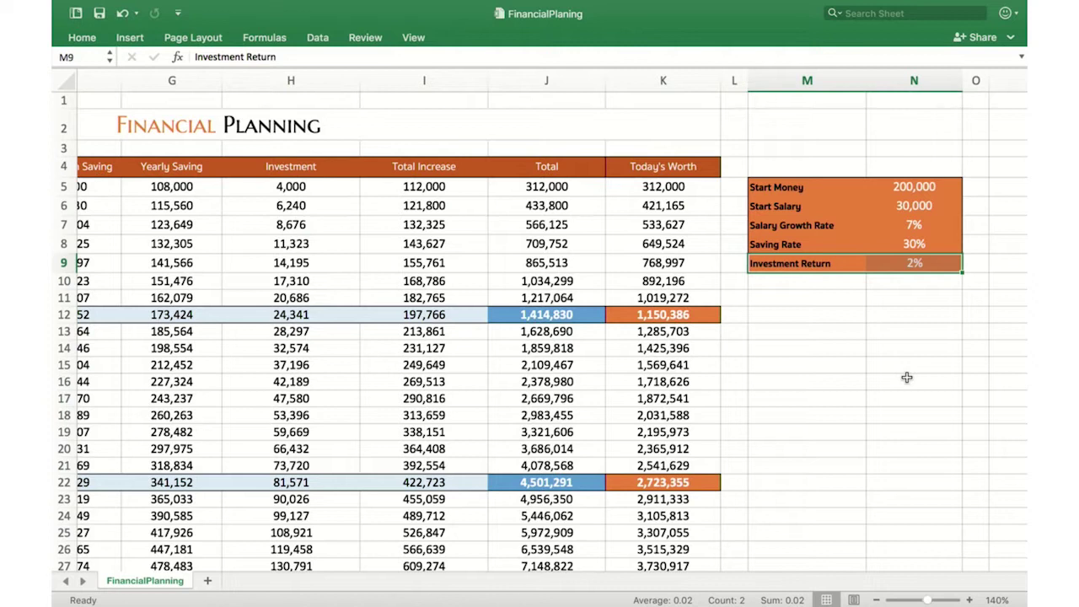
{"action": "scroll", "coordinate": [906, 378], "scroll_direction": "right", "scroll_amount": 1}
{"action": "scroll", "coordinate": [907, 377], "scroll_direction": "down", "scroll_amount": 1}
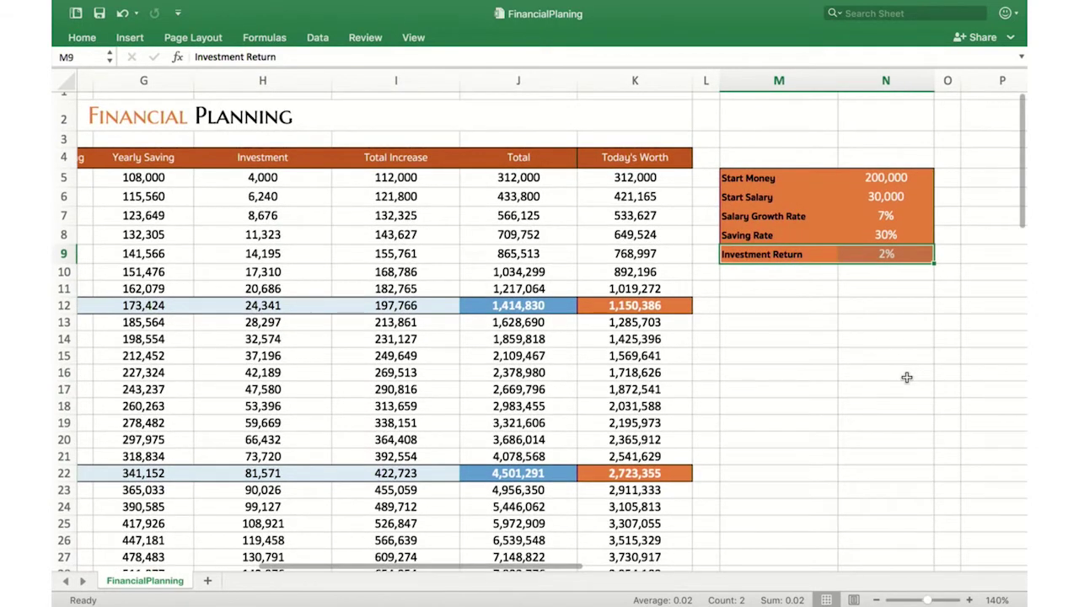
{"action": "scroll", "coordinate": [907, 378], "scroll_direction": "right", "scroll_amount": 1}
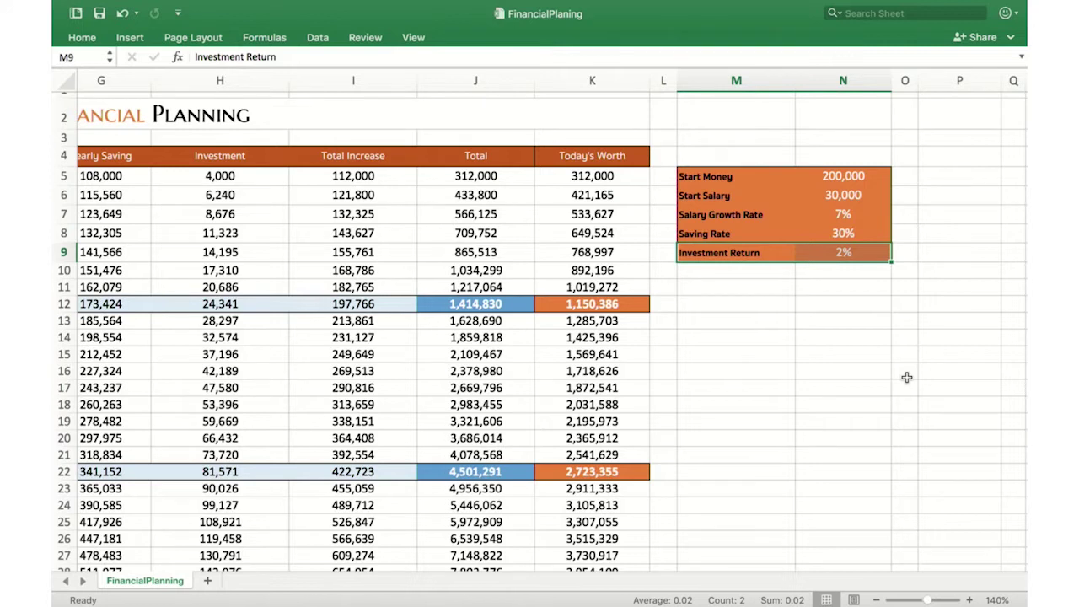
{"action": "scroll", "coordinate": [907, 378], "scroll_direction": "right", "scroll_amount": 1}
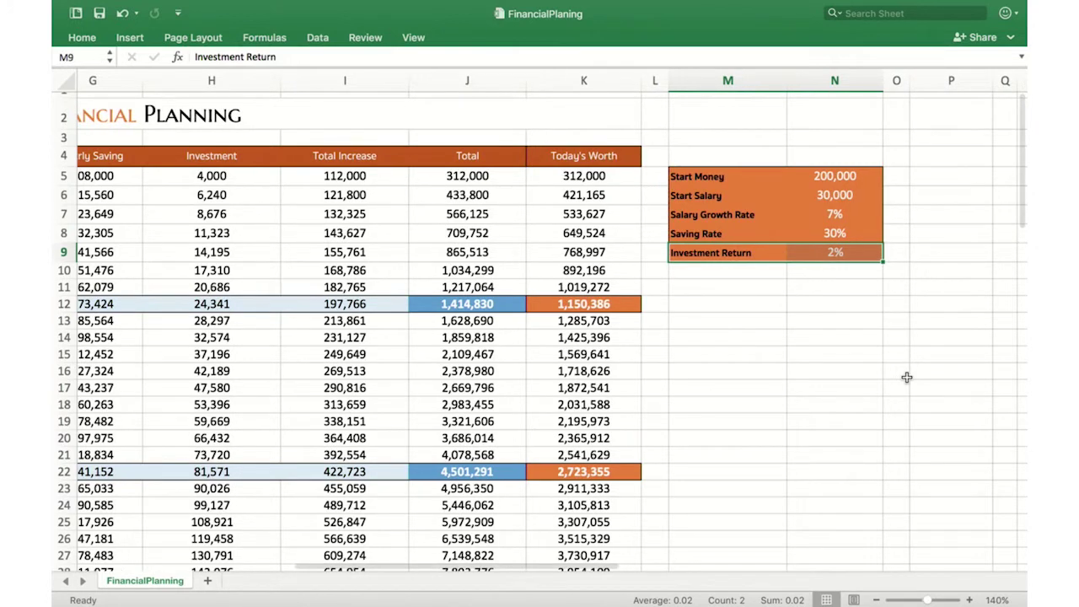
Step: Start a comparison table in the empty area with the header Rate in S4 and 2% and 5% in S5:S6
{"action": "scroll", "coordinate": [906, 378], "scroll_direction": "right", "scroll_amount": 10}
{"action": "scroll", "coordinate": [906, 377], "scroll_direction": "up", "scroll_amount": 1}
{"action": "left_click", "coordinate": [652, 169]}
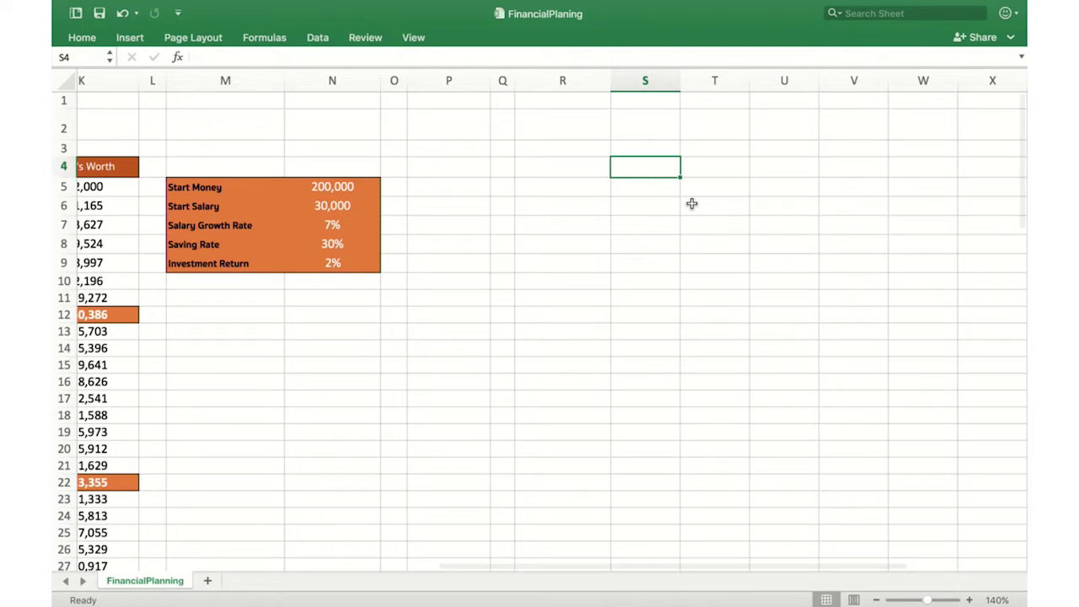
{"action": "type", "text": "Rate"}
{"action": "key", "text": "Return"}
{"action": "type", "text": "2%"}
{"action": "key", "text": "Return"}
{"action": "type", "text": "5%"}
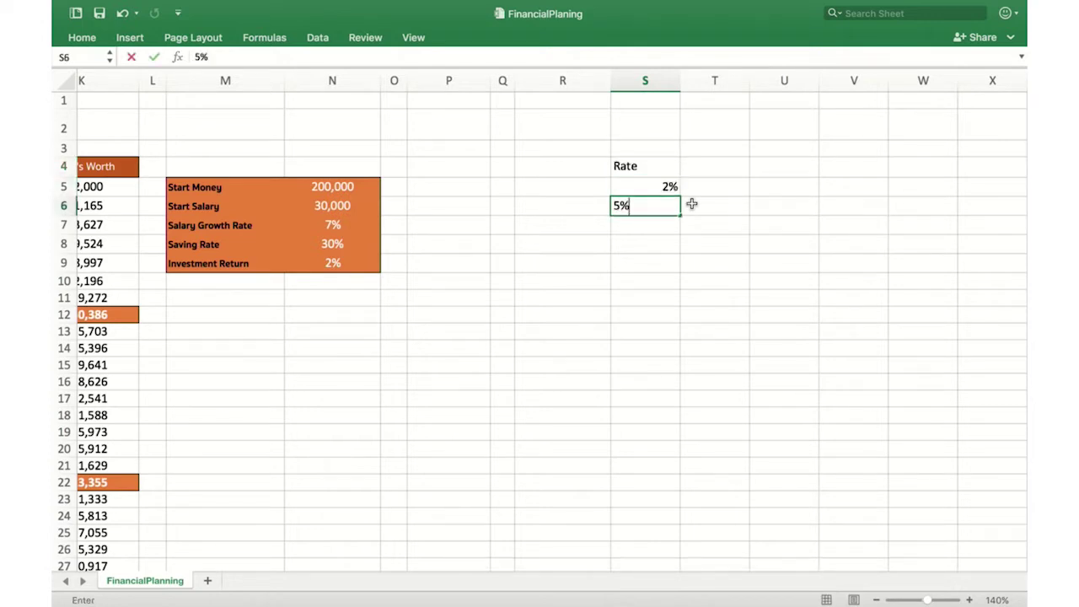
{"action": "key", "text": "Return"}
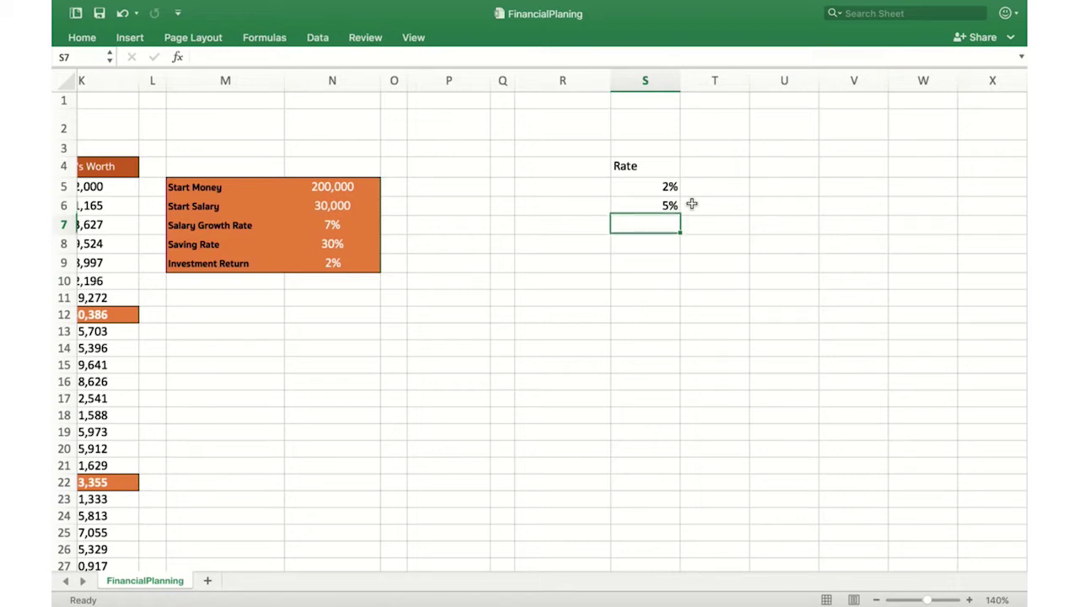
Step: Continue the Rate column with 10%, 15%, 20% and 25% in S7:S10
{"action": "type", "text": "10%"}
{"action": "key", "text": "Return"}
{"action": "type", "text": "15%"}
{"action": "key", "text": "Return"}
{"action": "type", "text": "2"}
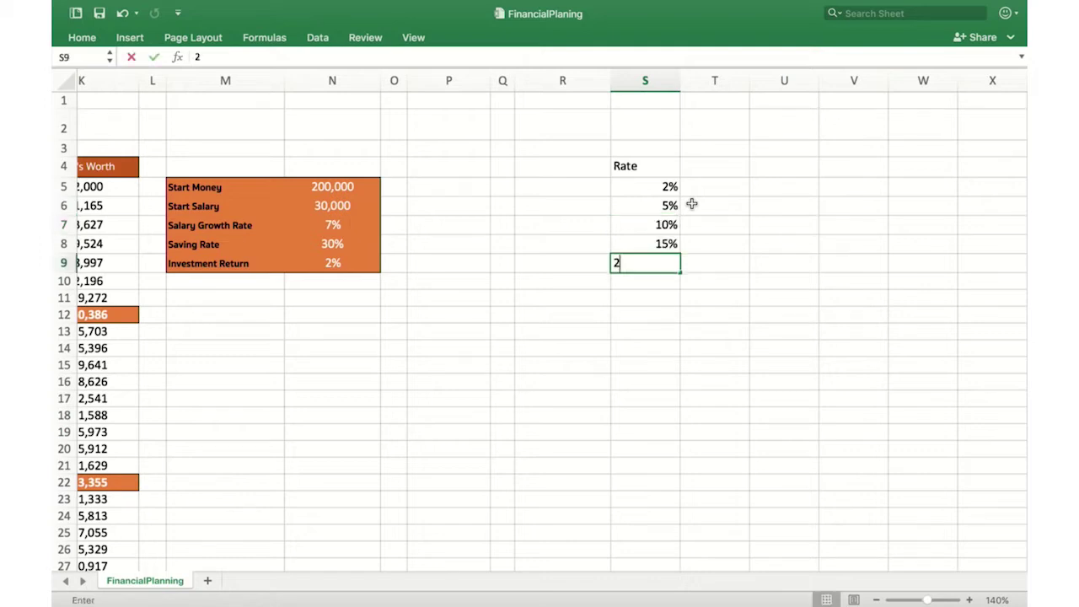
{"action": "type", "text": "0%"}
{"action": "key", "text": "Return"}
{"action": "type", "text": "25%"}
{"action": "key", "text": "Return"}
Step: Center the Rate header and its percentages in S4:S10
{"action": "left_click", "coordinate": [689, 187]}
{"action": "left_click", "coordinate": [669, 183]}
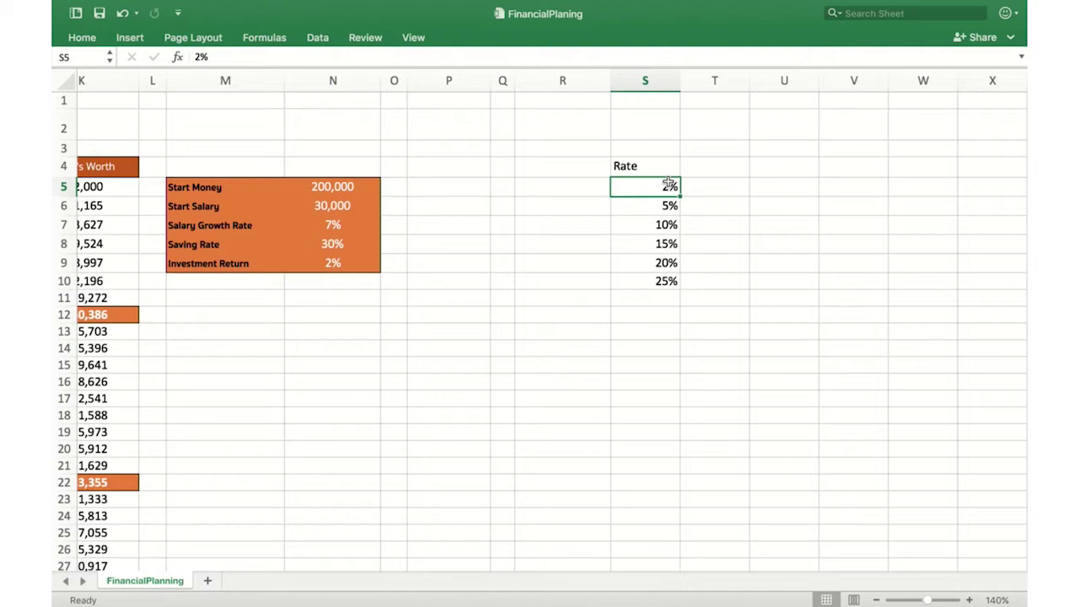
{"action": "left_click_drag", "start_coordinate": [667, 169], "coordinate": [662, 280]}
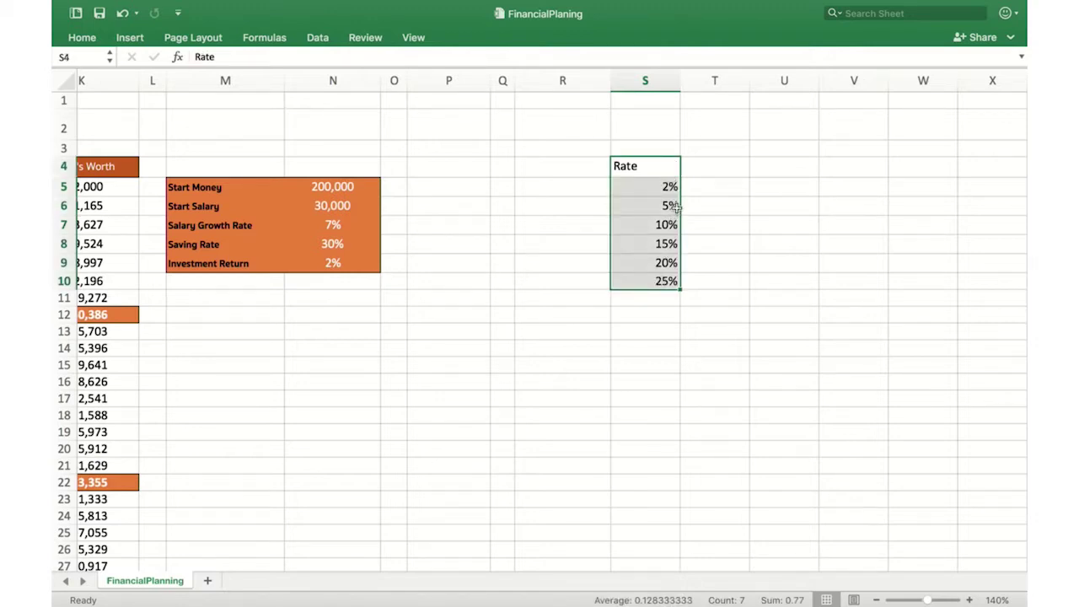
{"action": "left_click", "coordinate": [84, 37]}
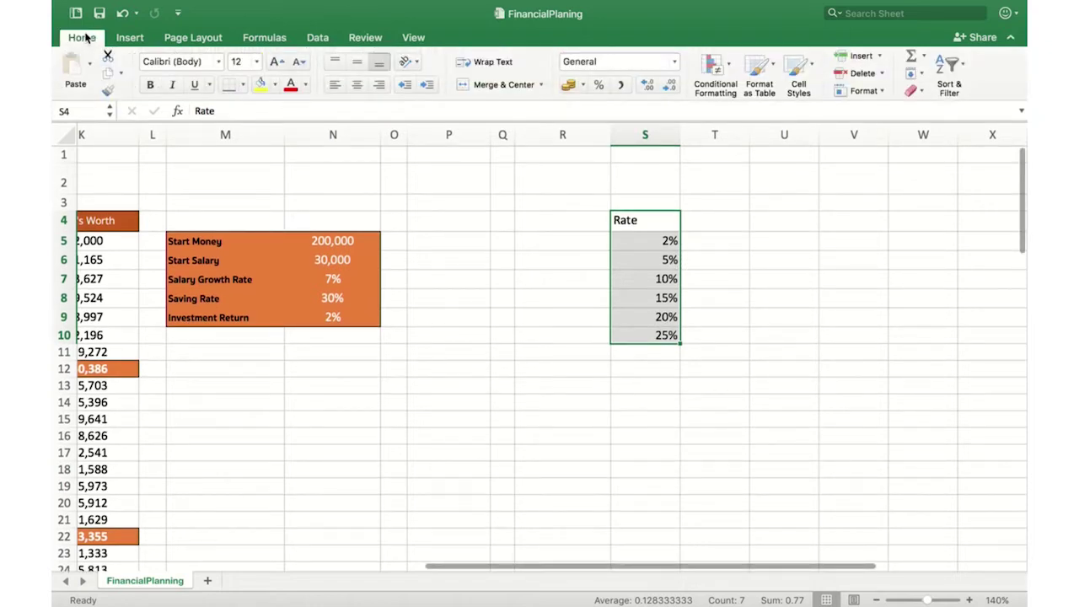
{"action": "left_click", "coordinate": [357, 84]}
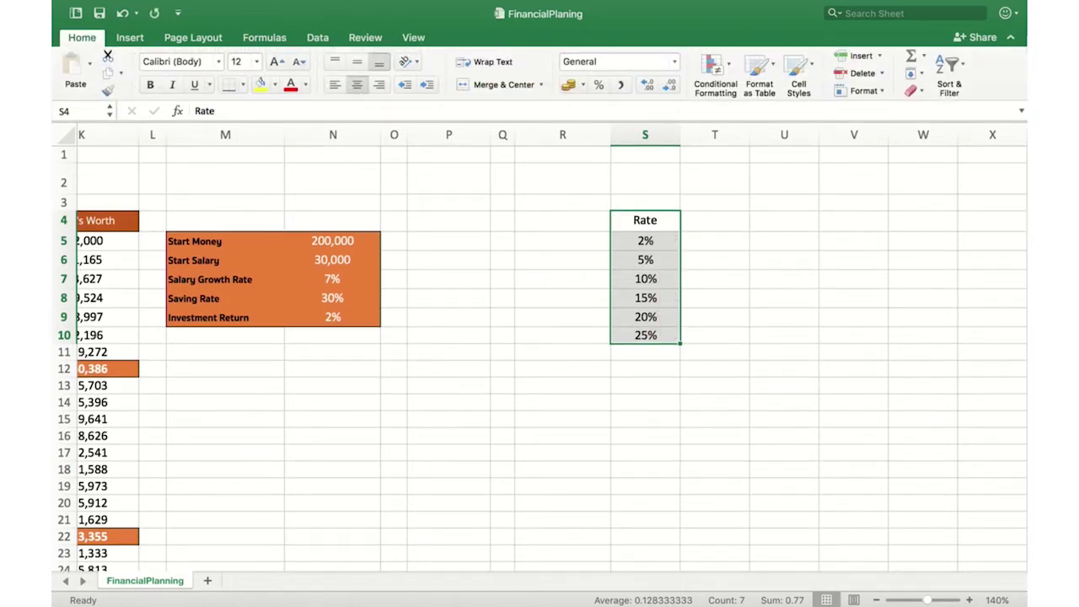
{"action": "left_click", "coordinate": [1012, 37]}
Step: Enter the starting amount 1 beside every rate in T5:T10
{"action": "left_click", "coordinate": [718, 165]}
{"action": "left_click", "coordinate": [716, 187]}
{"action": "type", "text": "1"}
{"action": "key", "text": "Return"}
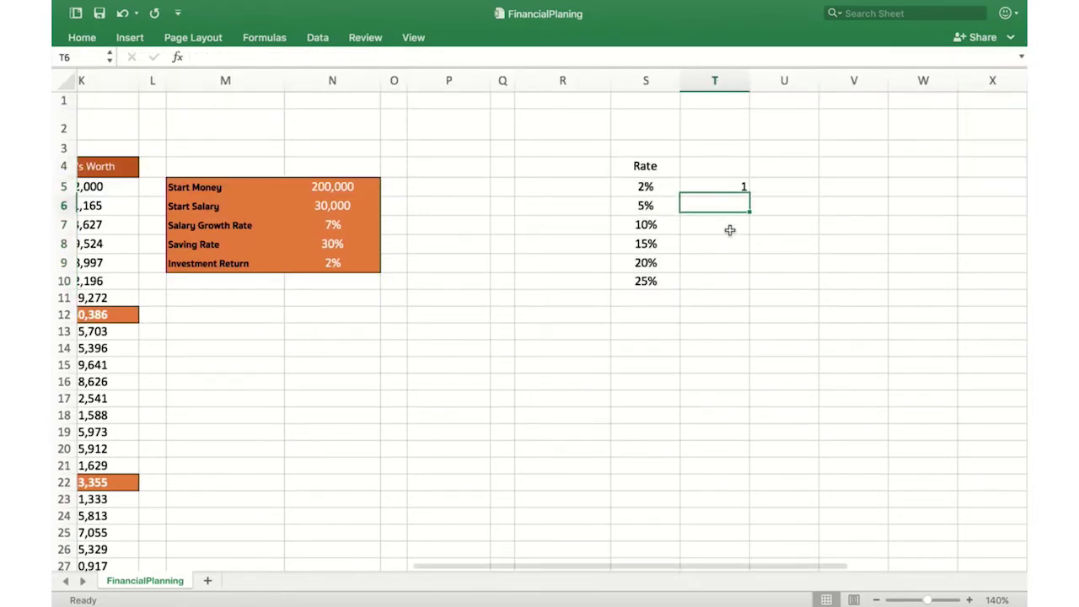
{"action": "type", "text": "1"}
{"action": "key", "text": "Return"}
{"action": "type", "text": "1"}
{"action": "key", "text": "Return"}
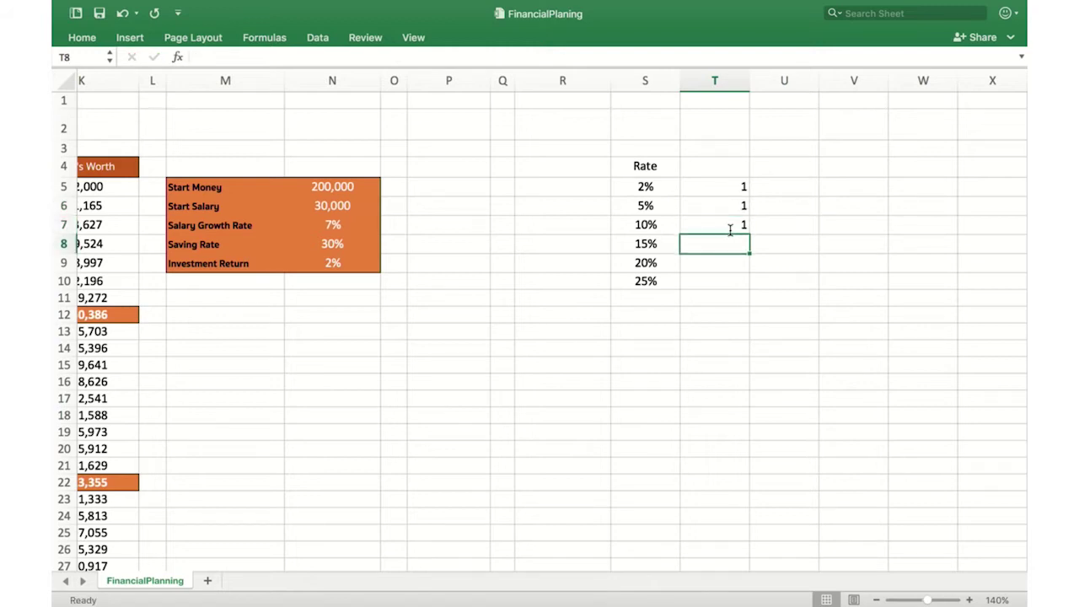
{"action": "type", "text": "1"}
{"action": "key", "text": "Return"}
{"action": "type", "text": "1"}
{"action": "key", "text": "Return"}
{"action": "type", "text": "1"}
Step: Add the header 30 Years Later in U4
{"action": "key", "text": "Tab"}
{"action": "key", "text": "Up"}
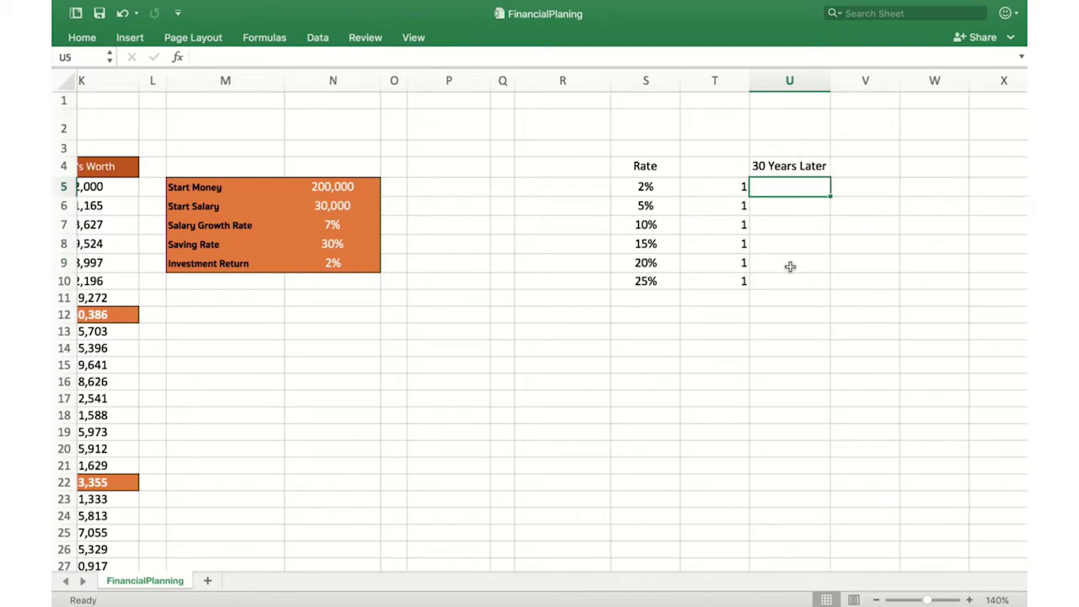
Step: Enter the compound growth formula =T5*(1+S5)^30 in U5 for the 2% rate
{"action": "type", "text": "="}
{"action": "key", "text": "Left"}
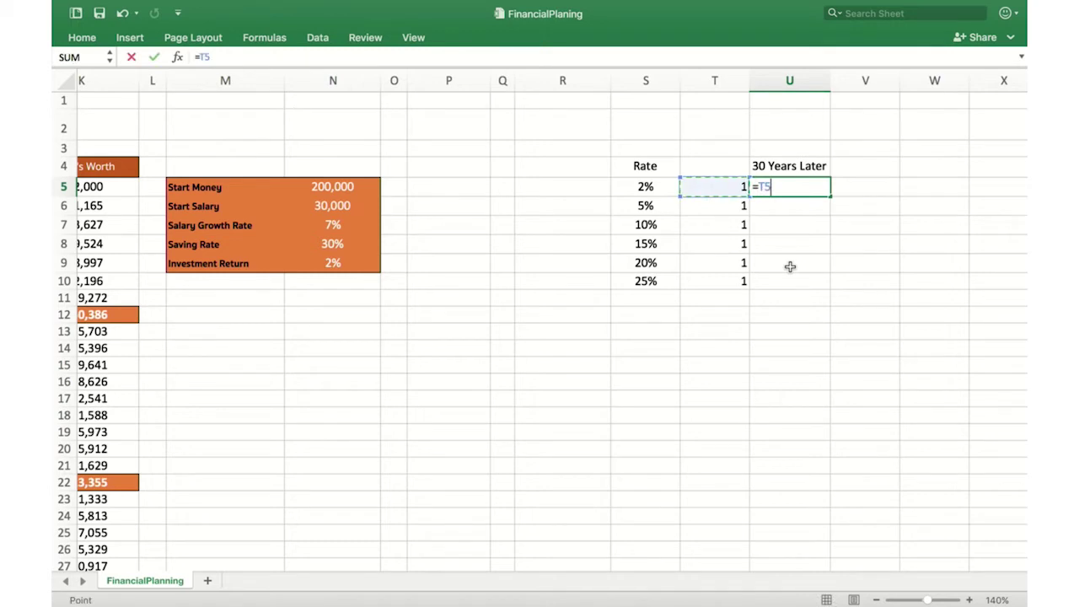
{"action": "type", "text": "*(1+"}
{"action": "left_click", "coordinate": [651, 185]}
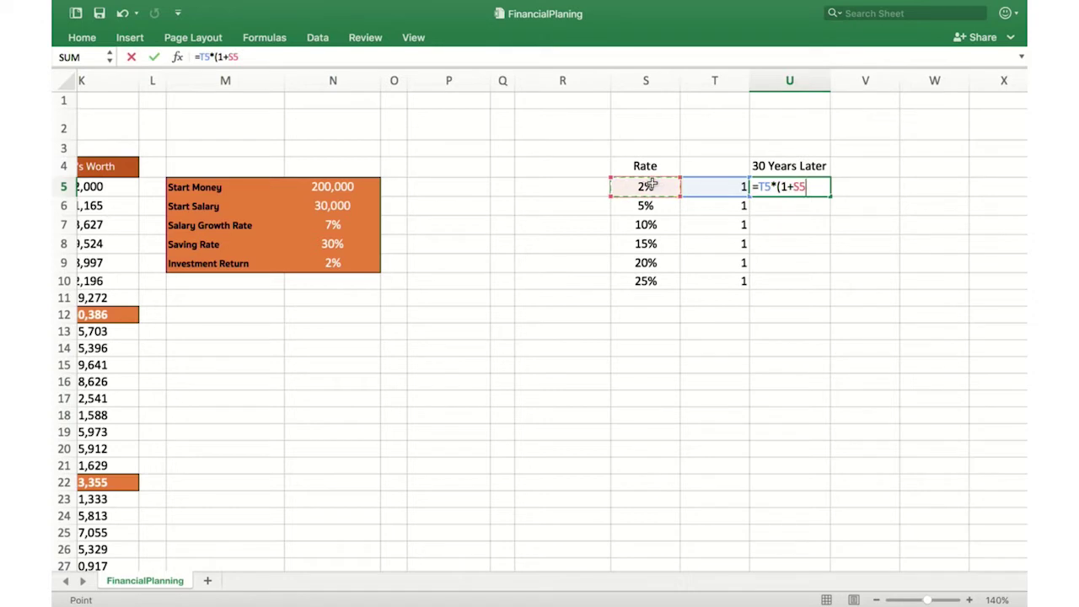
{"action": "type", "text": "0)^3"}
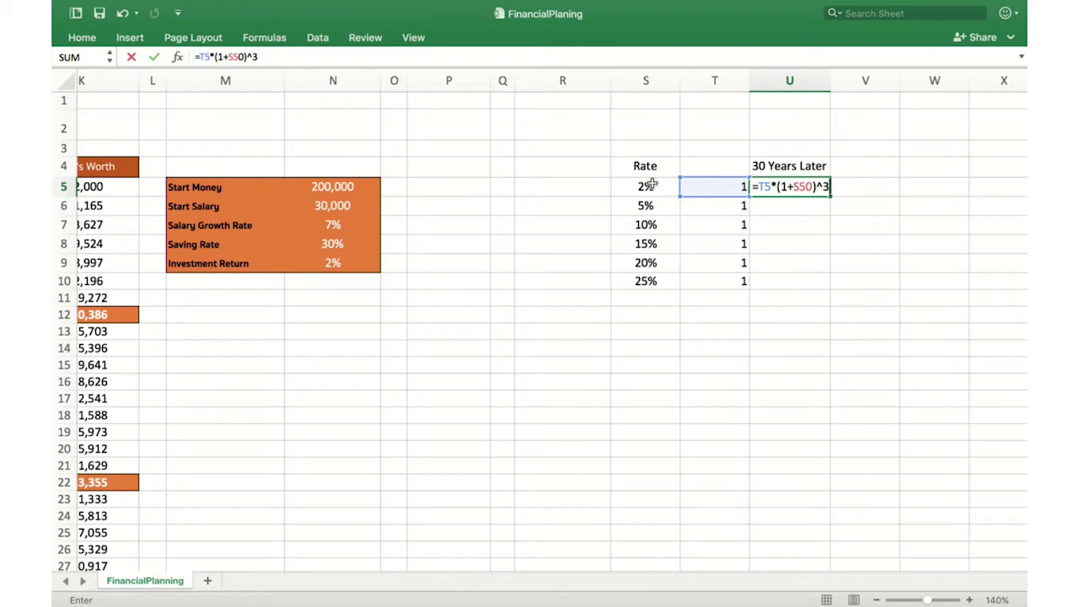
{"action": "type", "text": "0"}
{"action": "left_click", "coordinate": [817, 187]}
{"action": "key", "text": "BackSpace"}
{"action": "key", "text": "Return"}
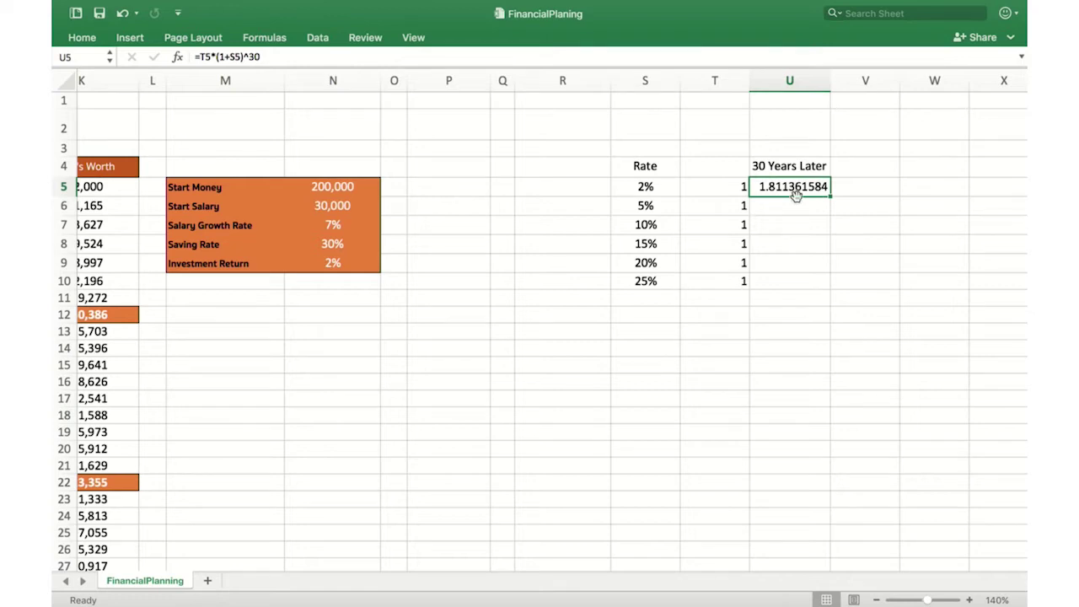
Step: Check the growth formula in U5 and fill it down through U10 for the remaining rates
{"action": "left_click", "coordinate": [700, 189]}
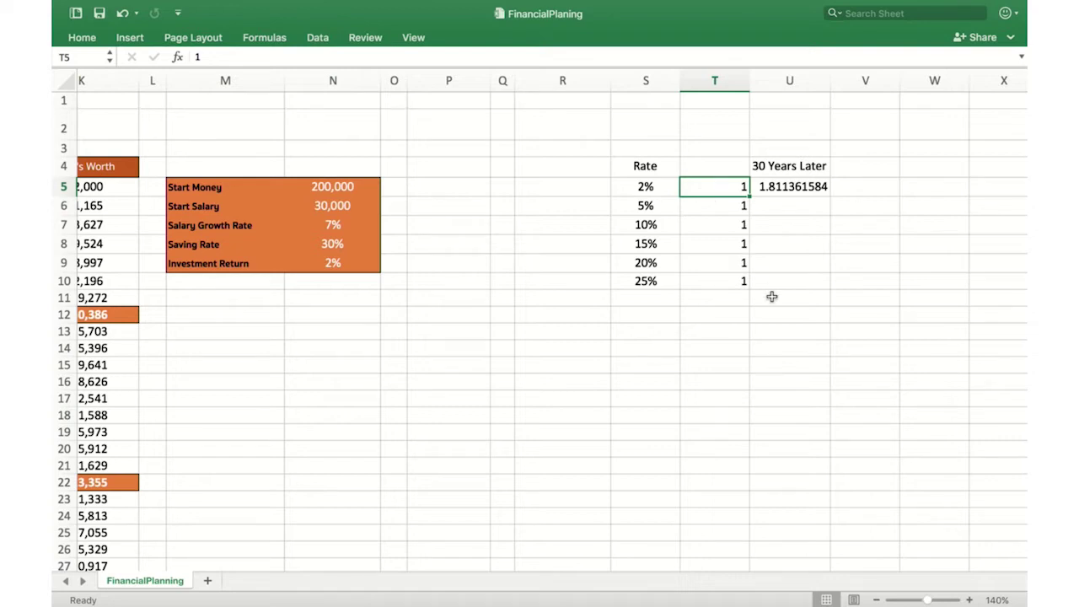
{"action": "key", "text": "Right"}
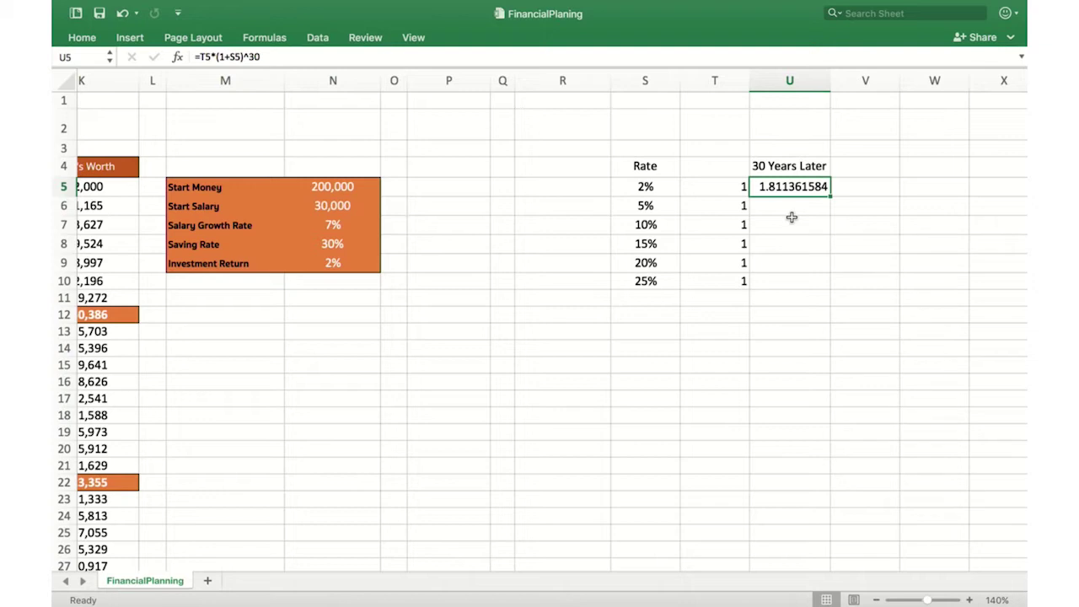
{"action": "double_click", "coordinate": [786, 187]}
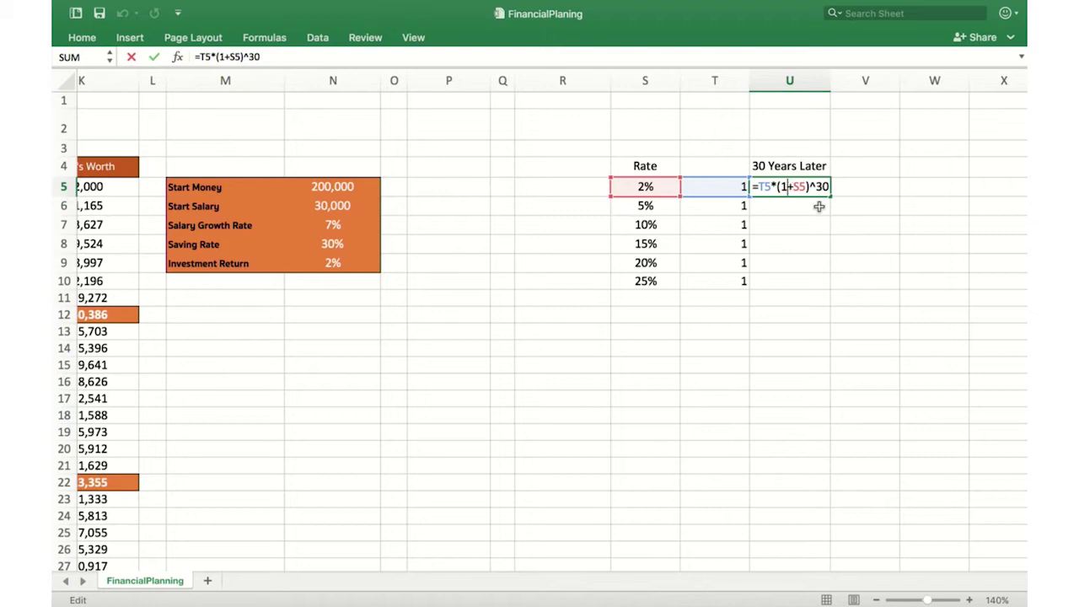
{"action": "key", "text": "Return"}
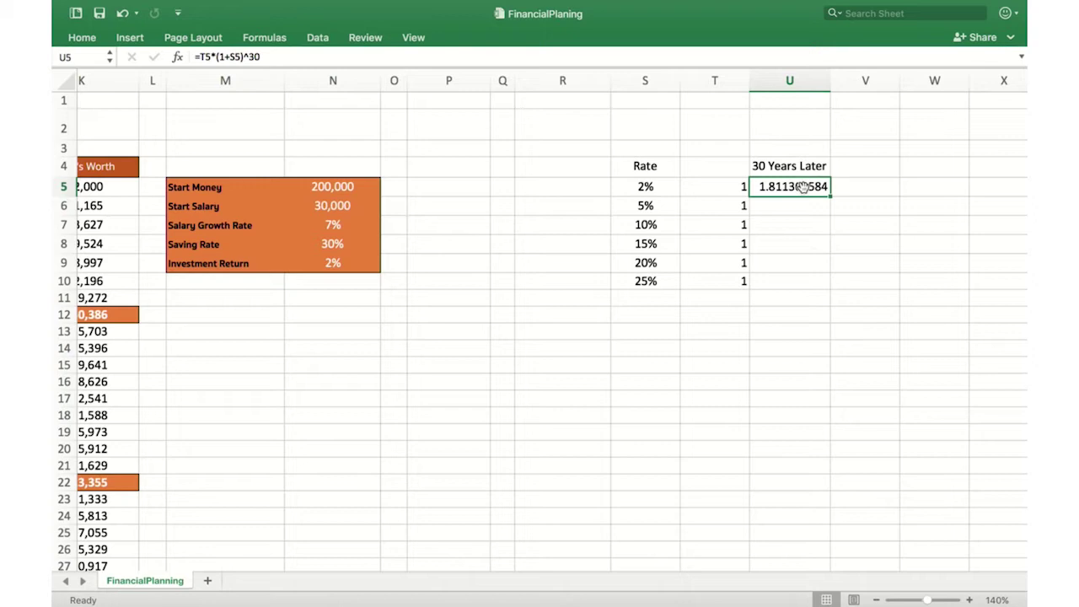
{"action": "left_click_drag", "start_coordinate": [831, 195], "coordinate": [826, 275]}
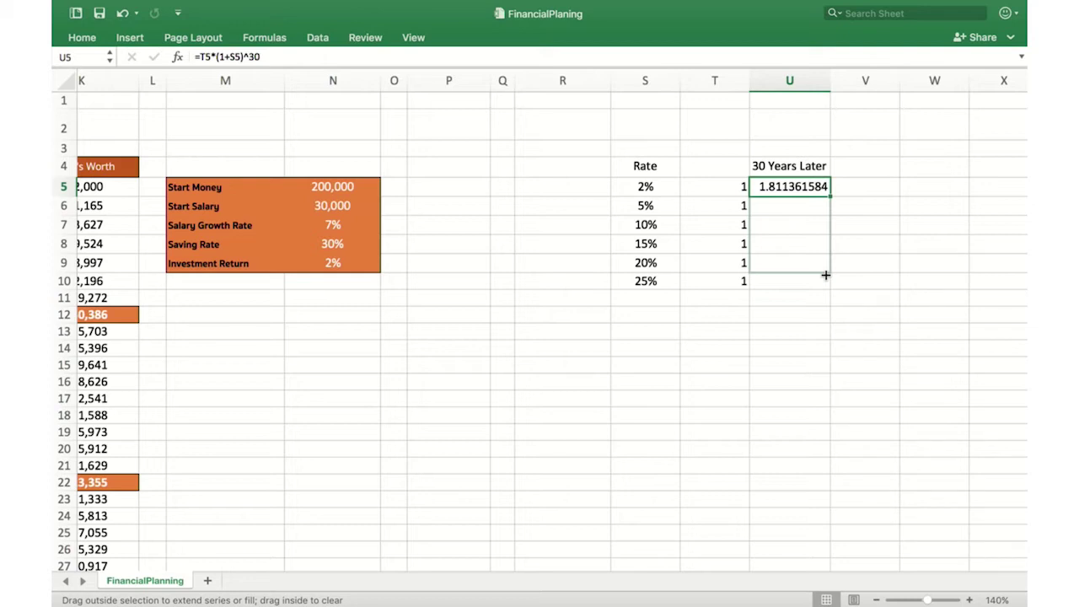
{"action": "left_click_drag", "start_coordinate": [826, 275], "coordinate": [826, 285]}
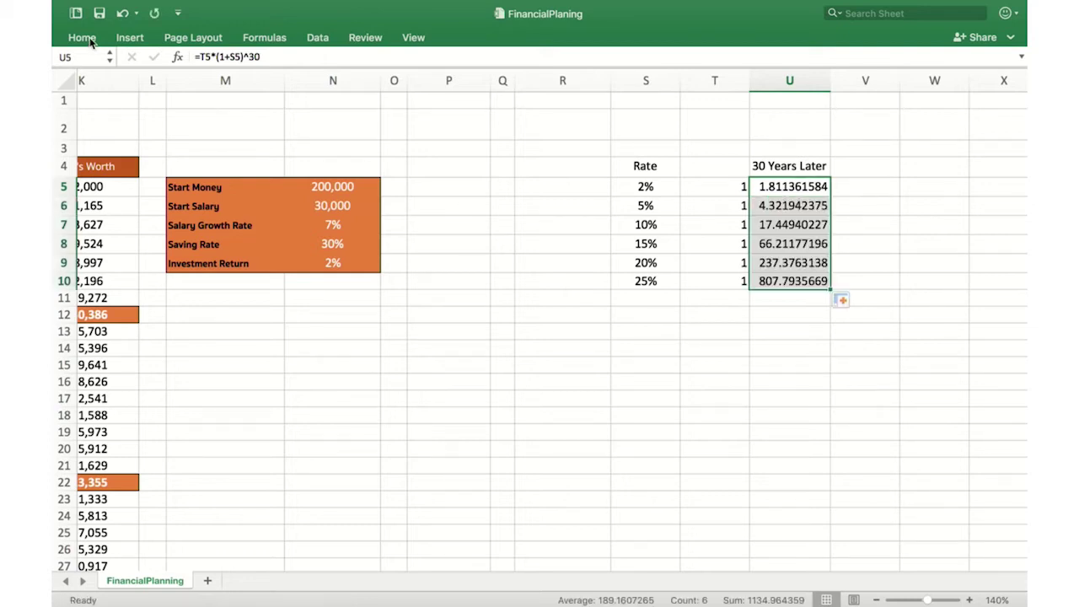
Step: Show the 30-year results in U5:U10 with two decimal places and narrow column U to a width of 10.00
{"action": "left_click", "coordinate": [90, 39]}
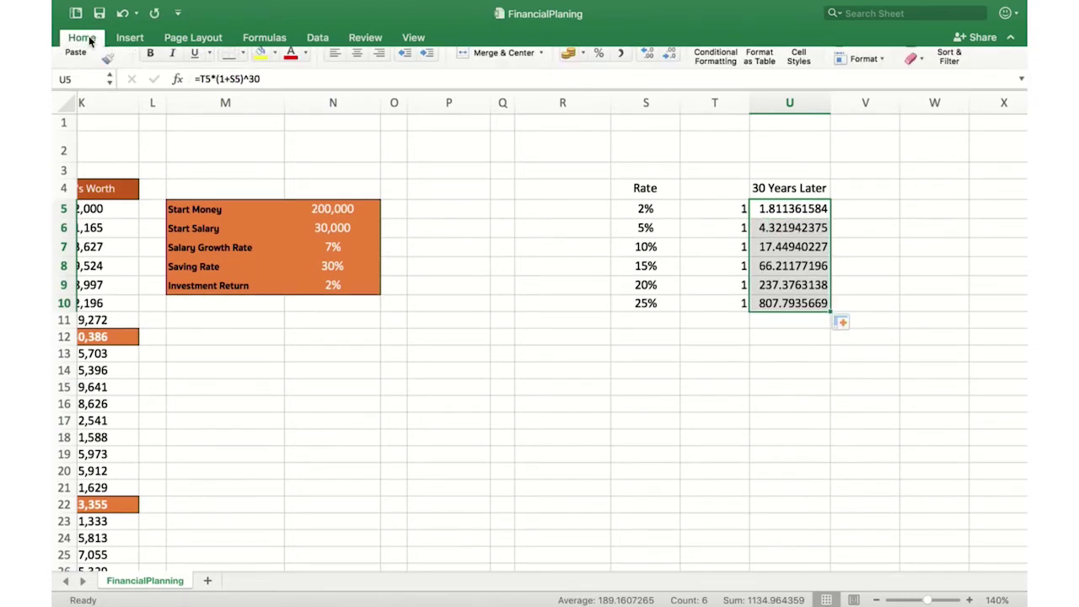
{"action": "left_click", "coordinate": [670, 87]}
{"action": "left_click", "coordinate": [670, 87]}
{"action": "left_click", "coordinate": [670, 87]}
{"action": "left_click", "coordinate": [671, 87]}
{"action": "left_click", "coordinate": [670, 87]}
{"action": "left_click_drag", "start_coordinate": [830, 134], "coordinate": [820, 132]}
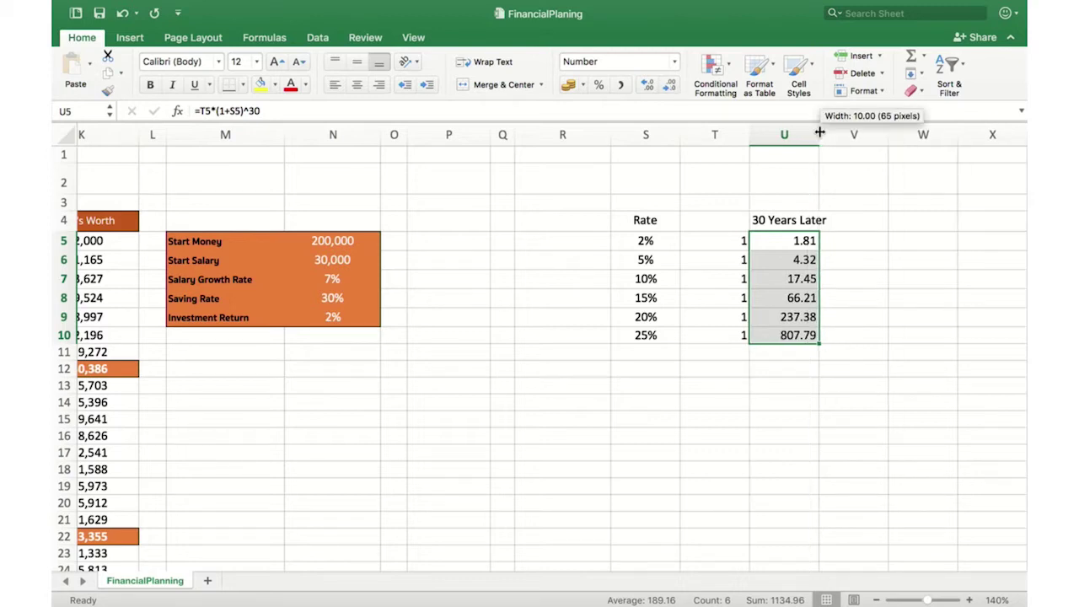
Step: Compare the 30-year growth of the starting amount at the 2%, 5% and 10% rates
{"action": "key", "text": "Down"}
{"action": "left_click", "coordinate": [803, 242]}
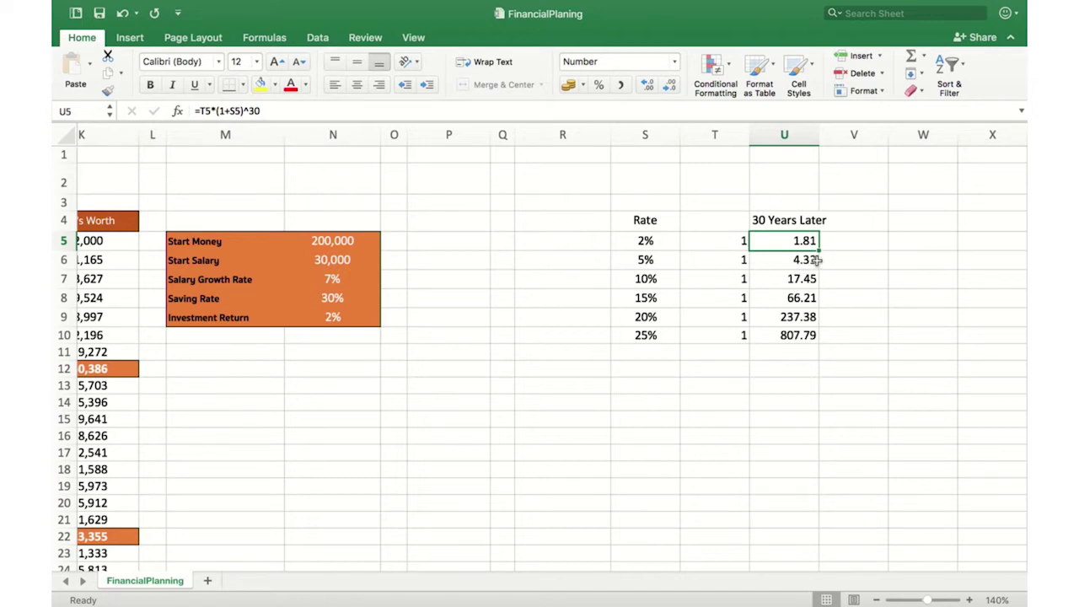
{"action": "left_click_drag", "start_coordinate": [717, 260], "coordinate": [769, 259]}
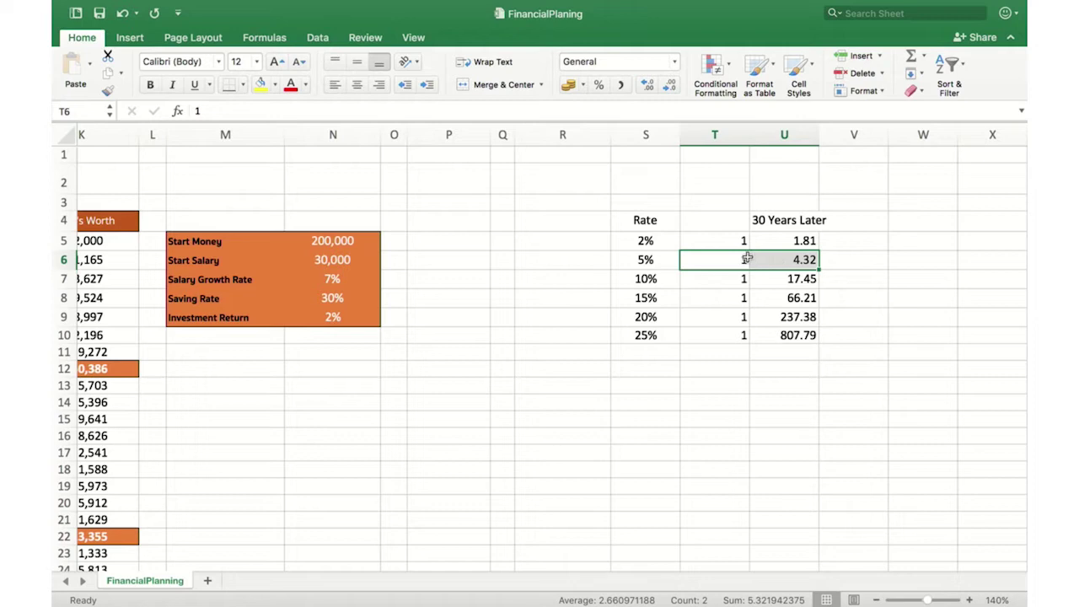
{"action": "left_click", "coordinate": [747, 259]}
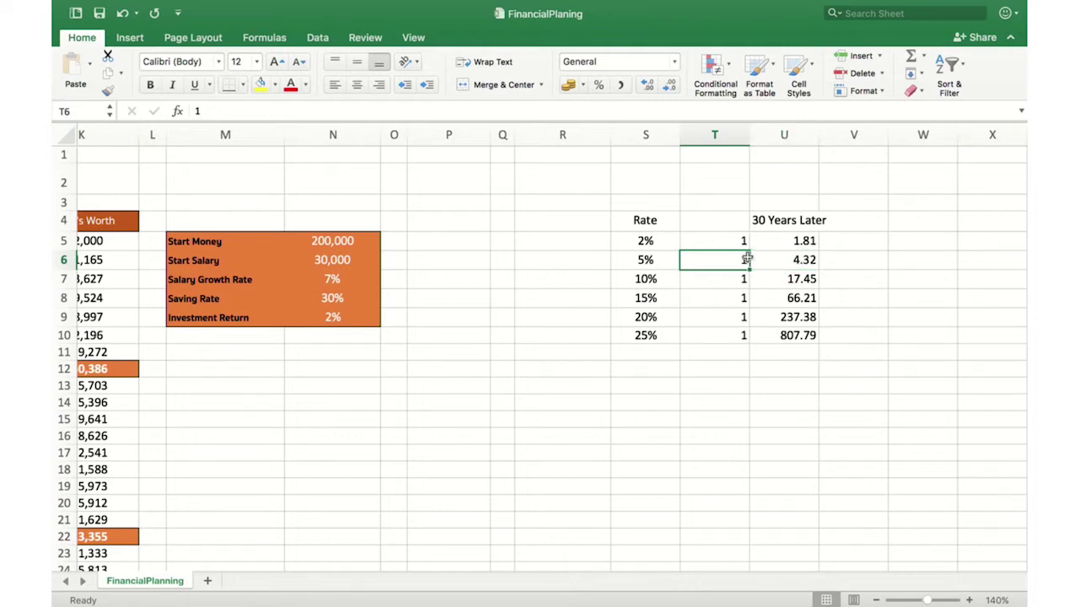
{"action": "left_click", "coordinate": [784, 261]}
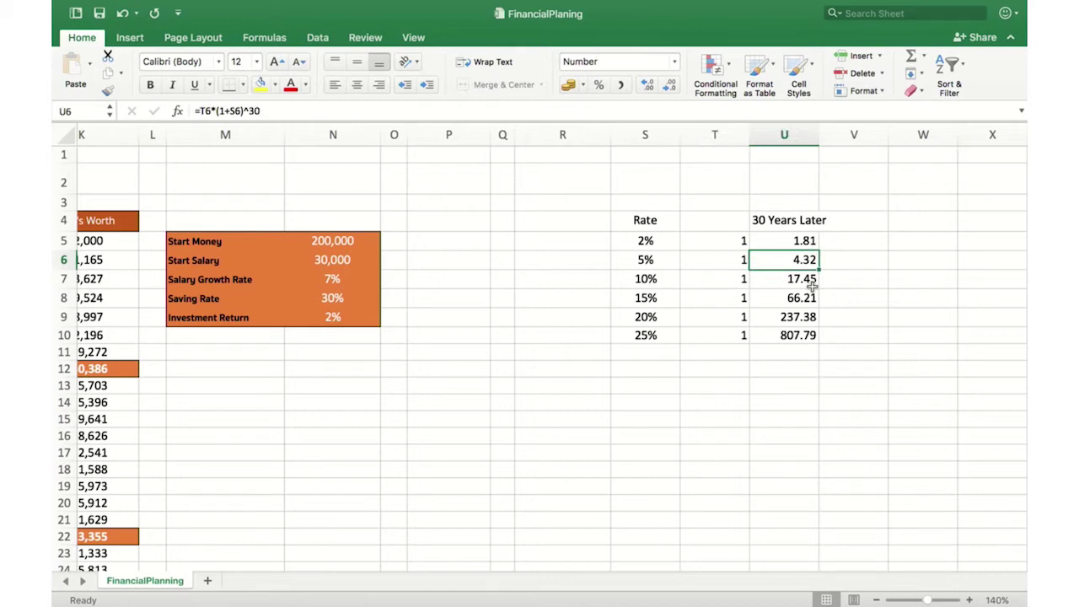
{"action": "left_click", "coordinate": [671, 242]}
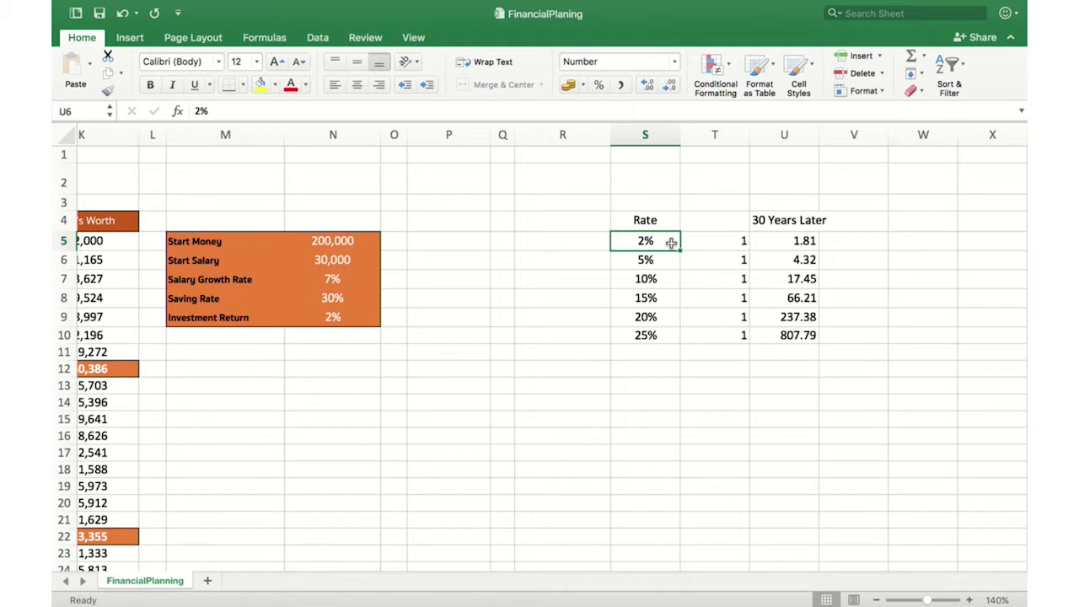
{"action": "left_click_drag", "start_coordinate": [672, 242], "coordinate": [662, 261]}
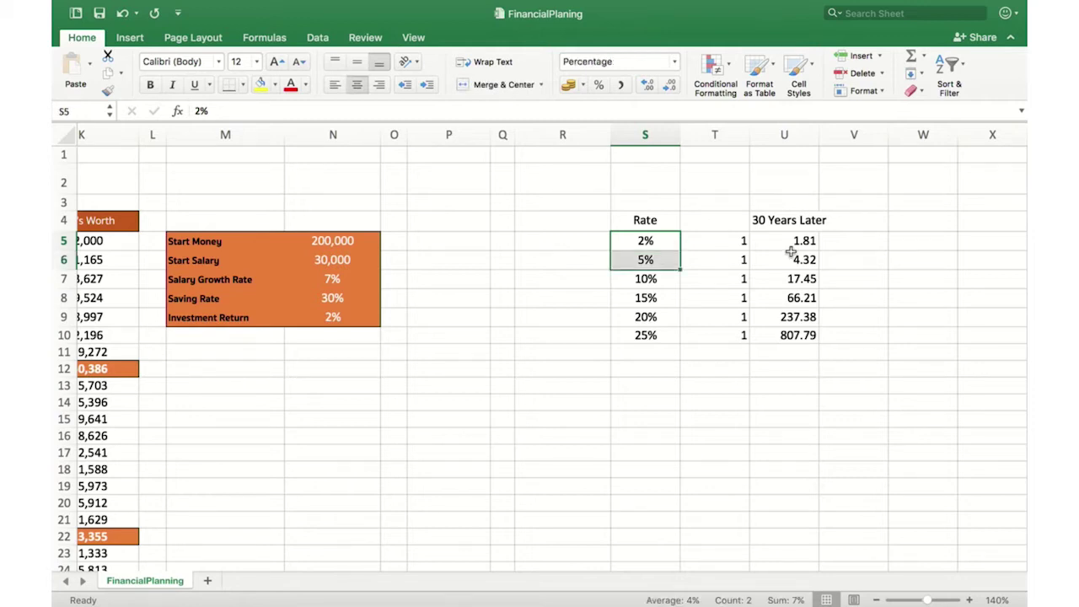
{"action": "left_click_drag", "start_coordinate": [791, 248], "coordinate": [797, 262]}
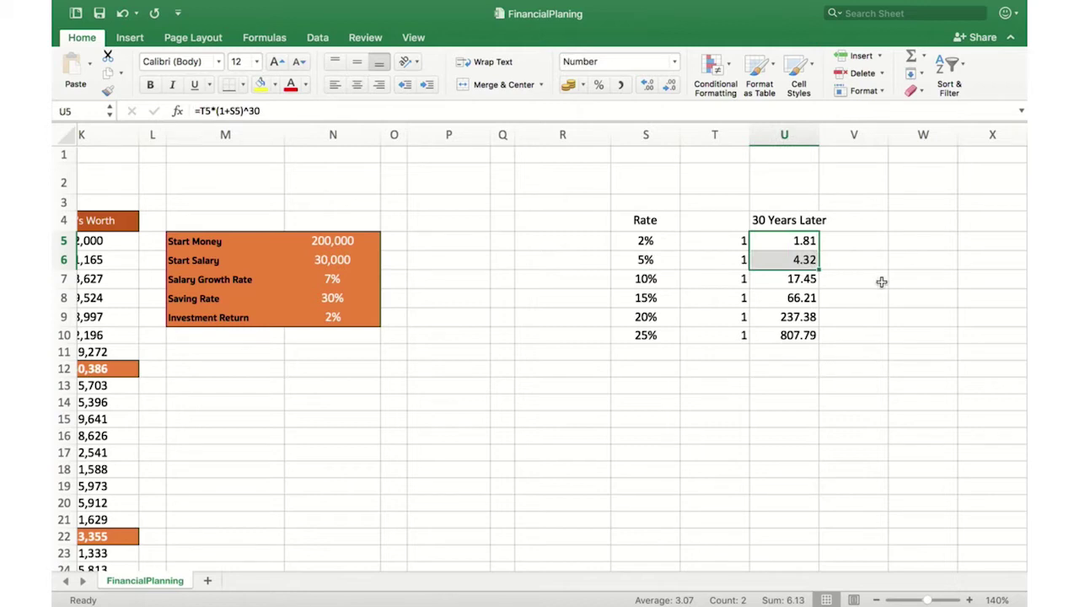
{"action": "left_click", "coordinate": [807, 279]}
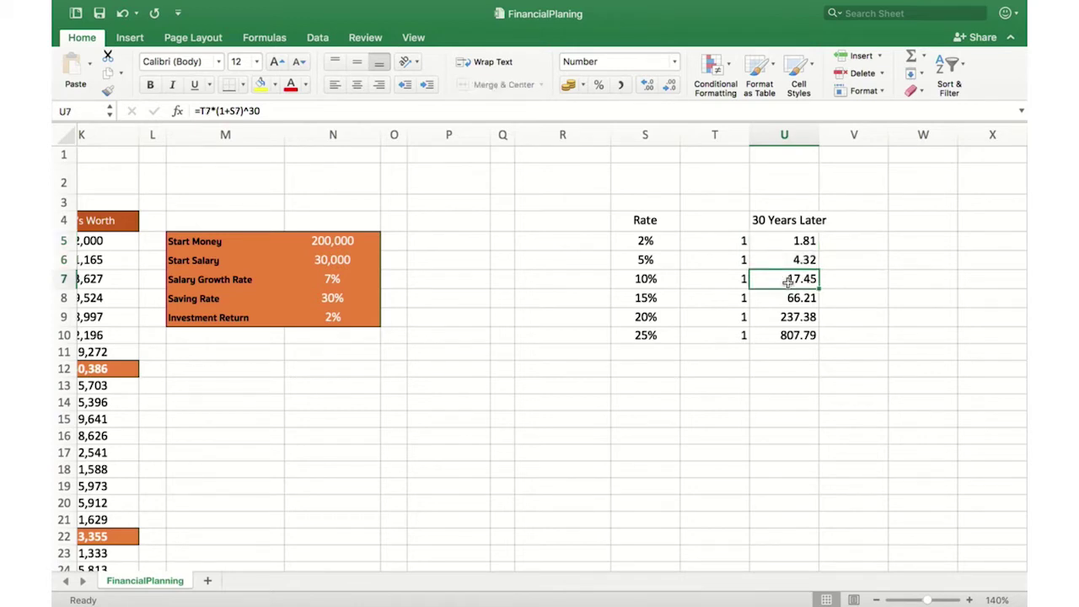
{"action": "left_click", "coordinate": [646, 241]}
{"action": "key", "text": "Down"}
{"action": "key", "text": "Down"}
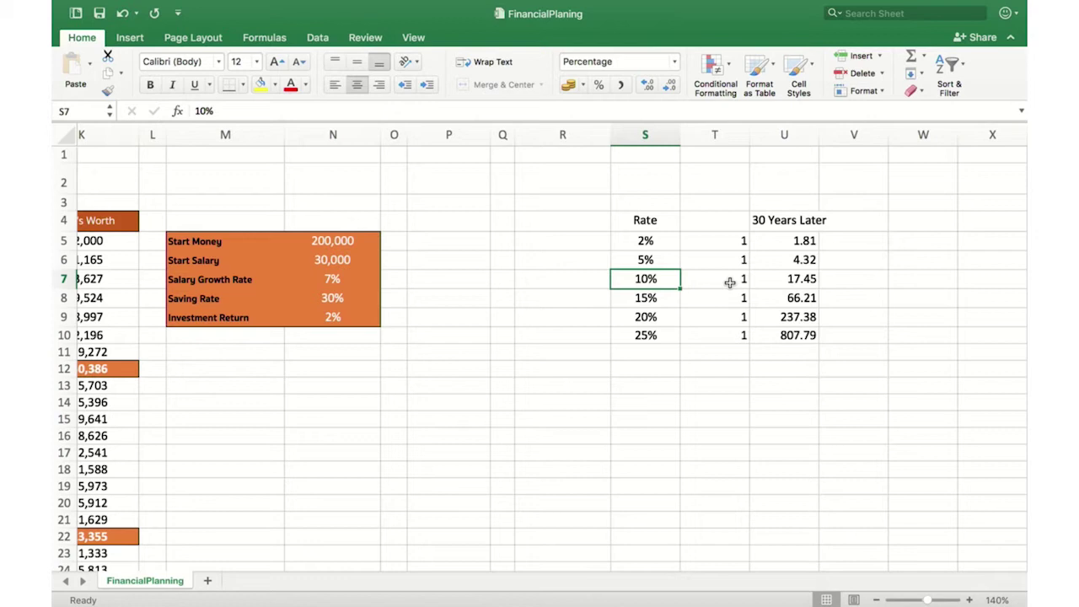
Step: Calculate in V7 how many times the 10% result exceeds the 2% result with =U7/U5
{"action": "left_click", "coordinate": [881, 281]}
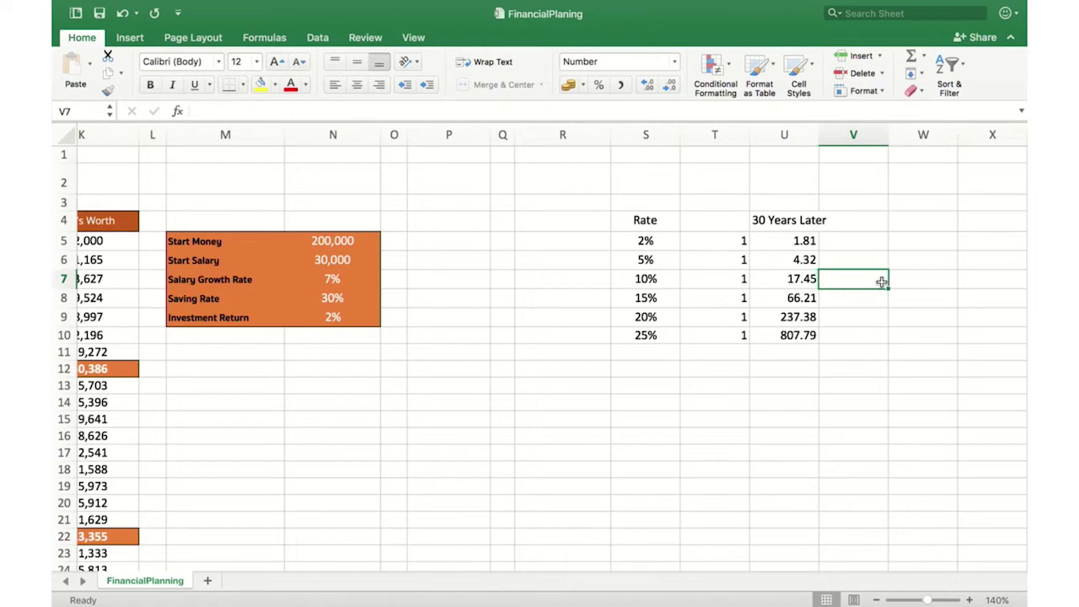
{"action": "double_click", "coordinate": [881, 281]}
{"action": "type", "text": "="}
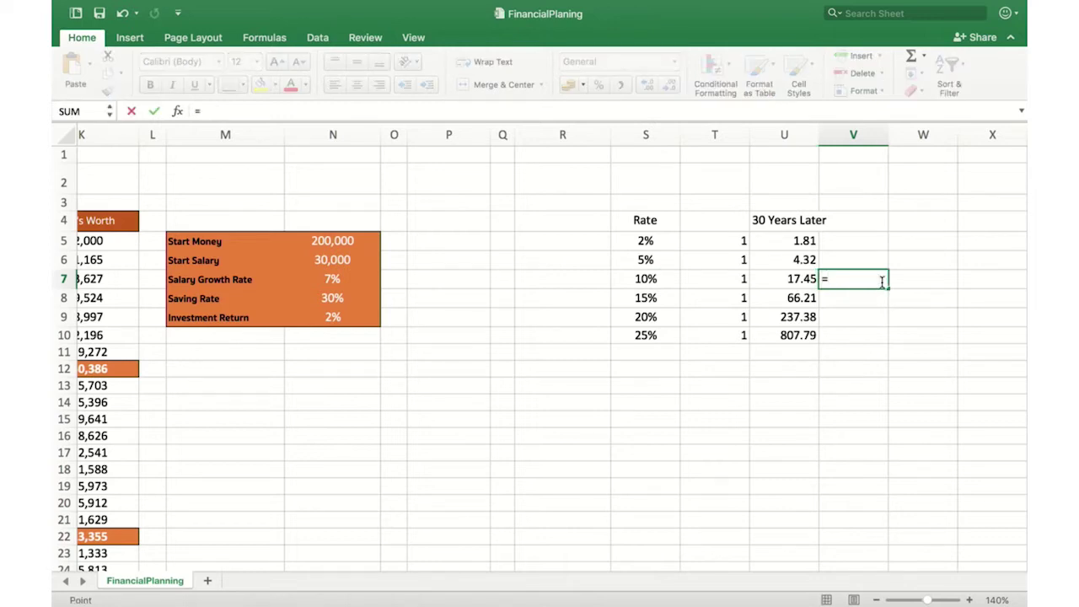
{"action": "left_click", "coordinate": [793, 279]}
{"action": "type", "text": "/"}
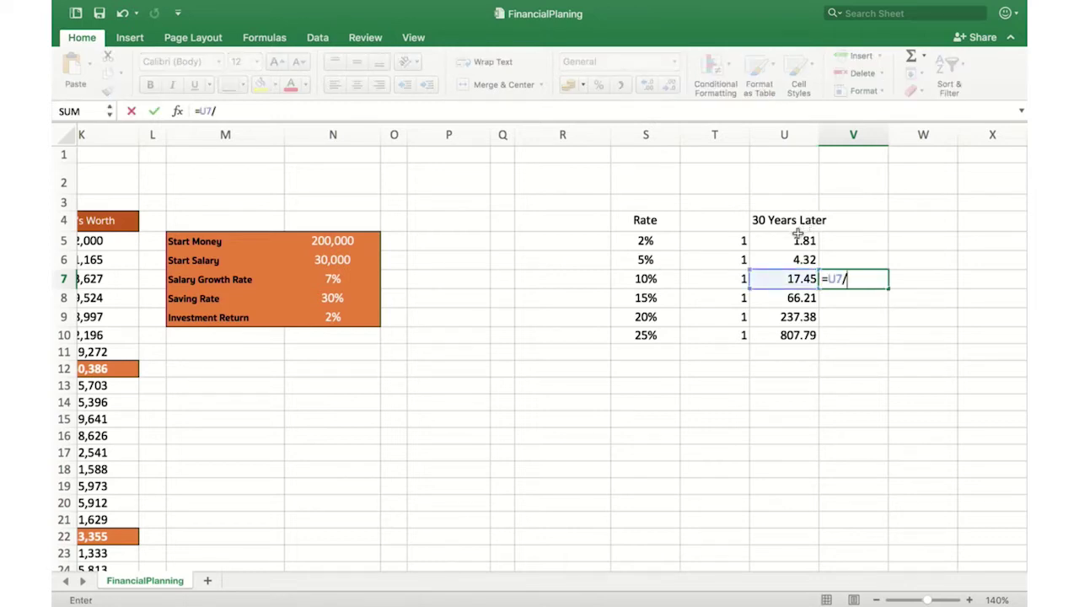
{"action": "left_click", "coordinate": [798, 236]}
{"action": "key", "text": "Return"}
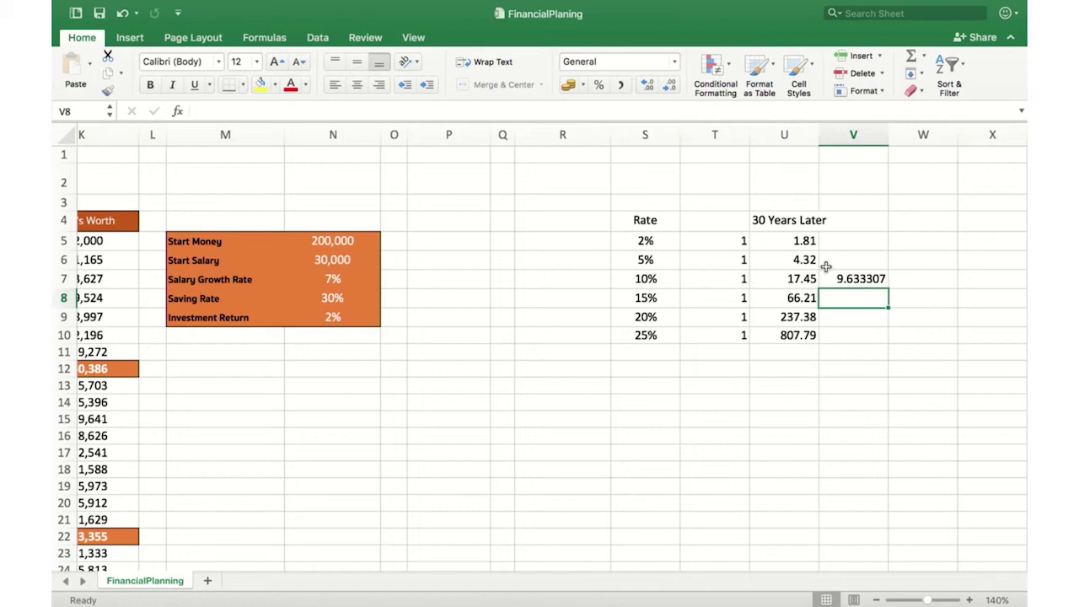
Step: Calculate in V8 how many times the 15% result exceeds the 2% result with =U8/U5
{"action": "left_click", "coordinate": [645, 241]}
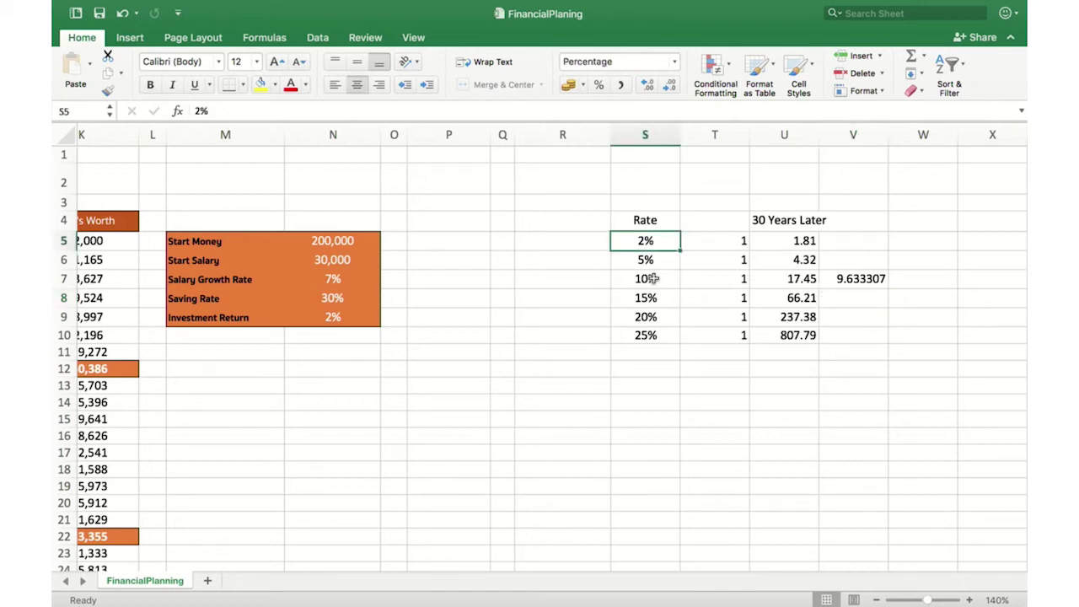
{"action": "left_click", "coordinate": [647, 281]}
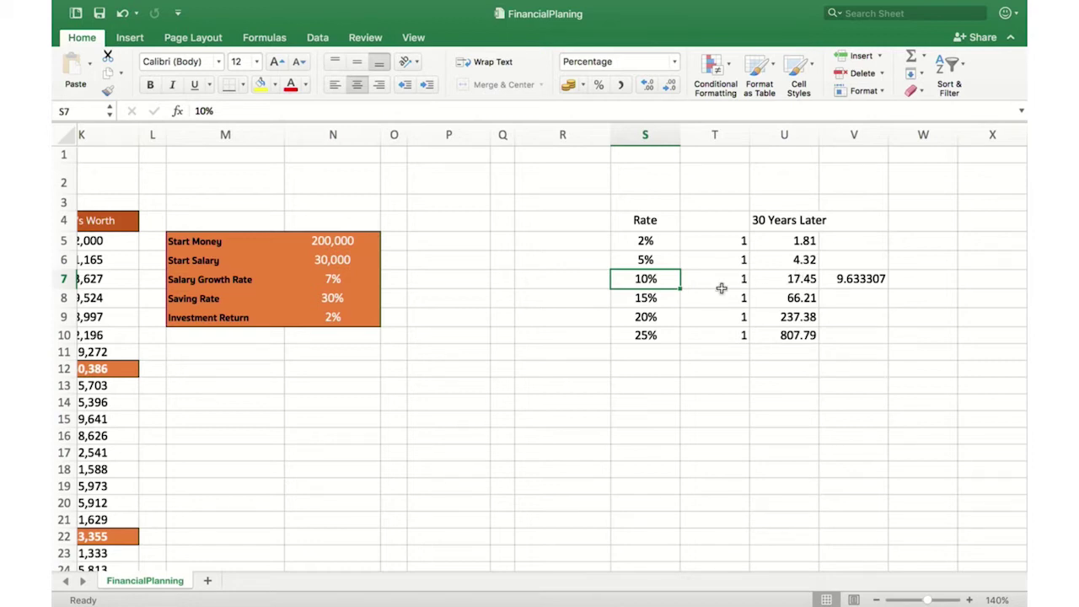
{"action": "key", "text": "Down"}
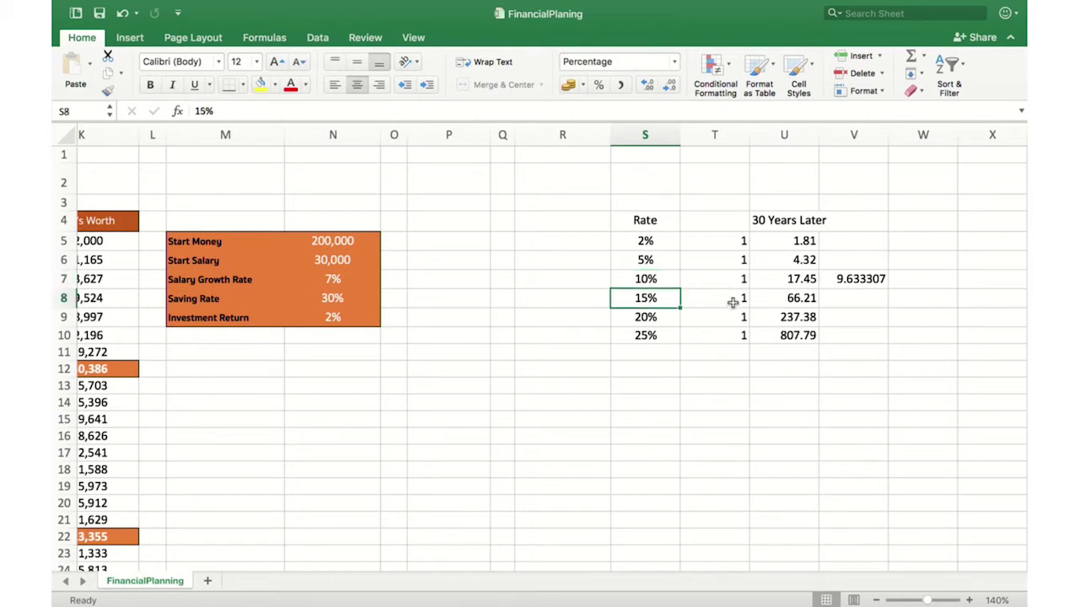
{"action": "key", "text": "Right"}
{"action": "key", "text": "Right"}
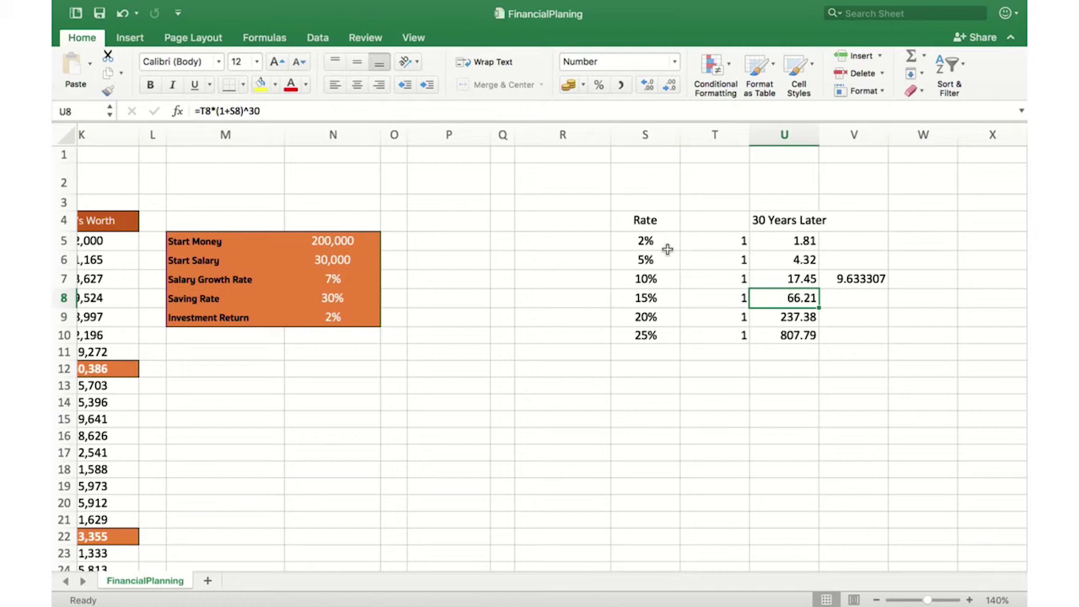
{"action": "left_click", "coordinate": [858, 300]}
{"action": "type", "text": "="}
{"action": "key", "text": "Left"}
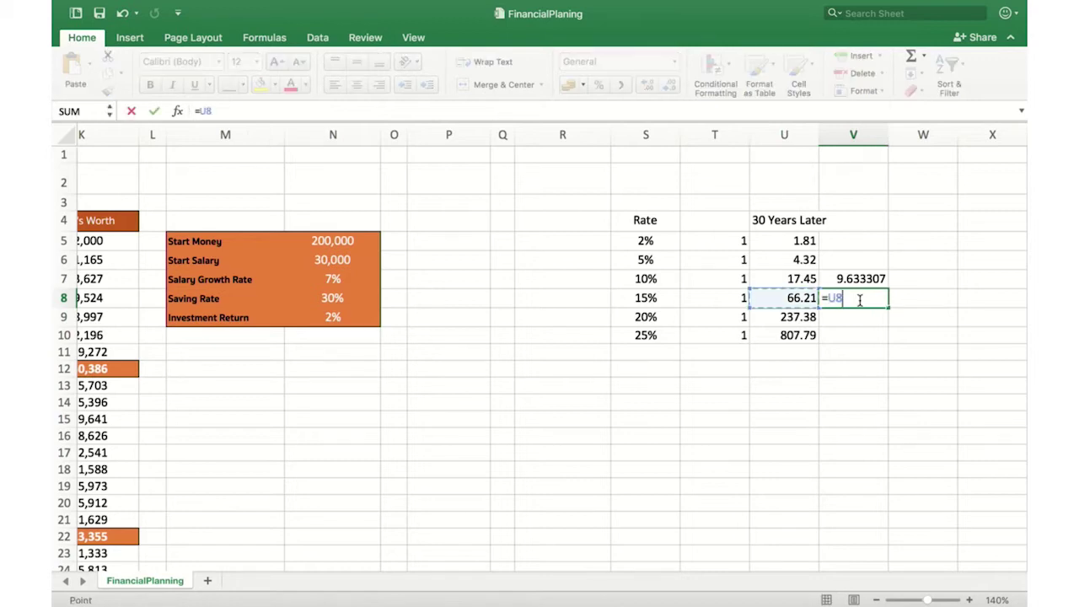
{"action": "type", "text": "/"}
{"action": "left_click", "coordinate": [805, 240]}
{"action": "key", "text": "Return"}
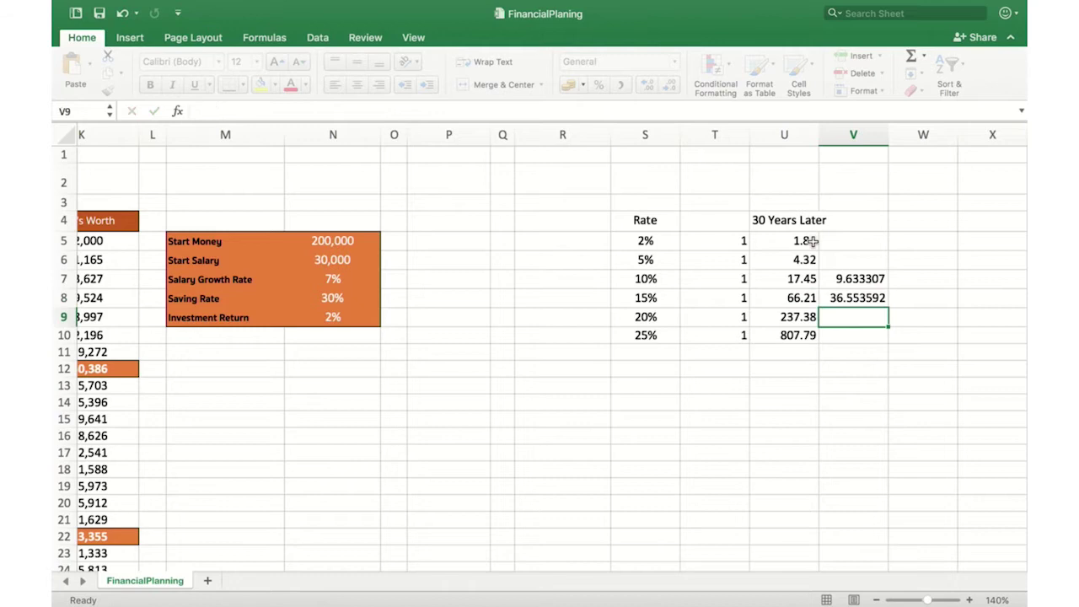
Step: Review the 15% row's growth and ratio in U8:V8, and move on to the 20% row
{"action": "left_click", "coordinate": [864, 301]}
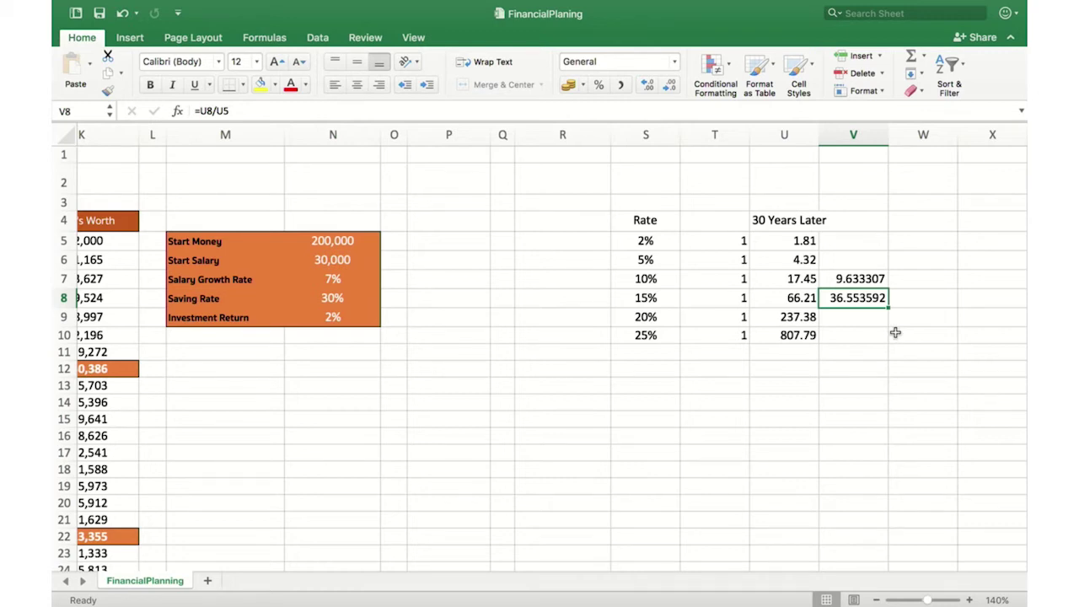
{"action": "left_click_drag", "start_coordinate": [810, 299], "coordinate": [841, 298]}
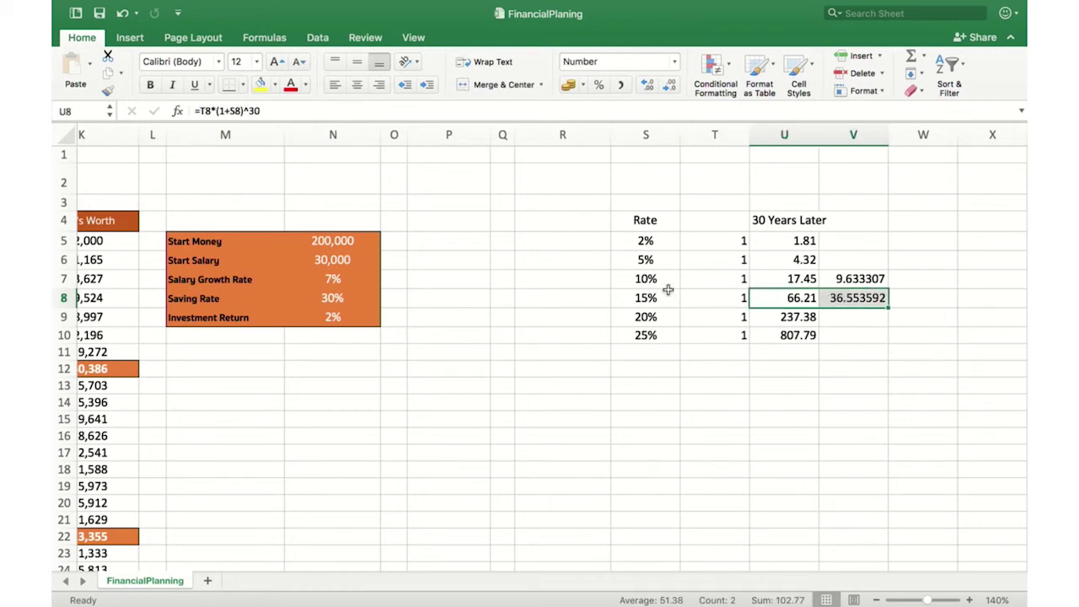
{"action": "left_click", "coordinate": [835, 299]}
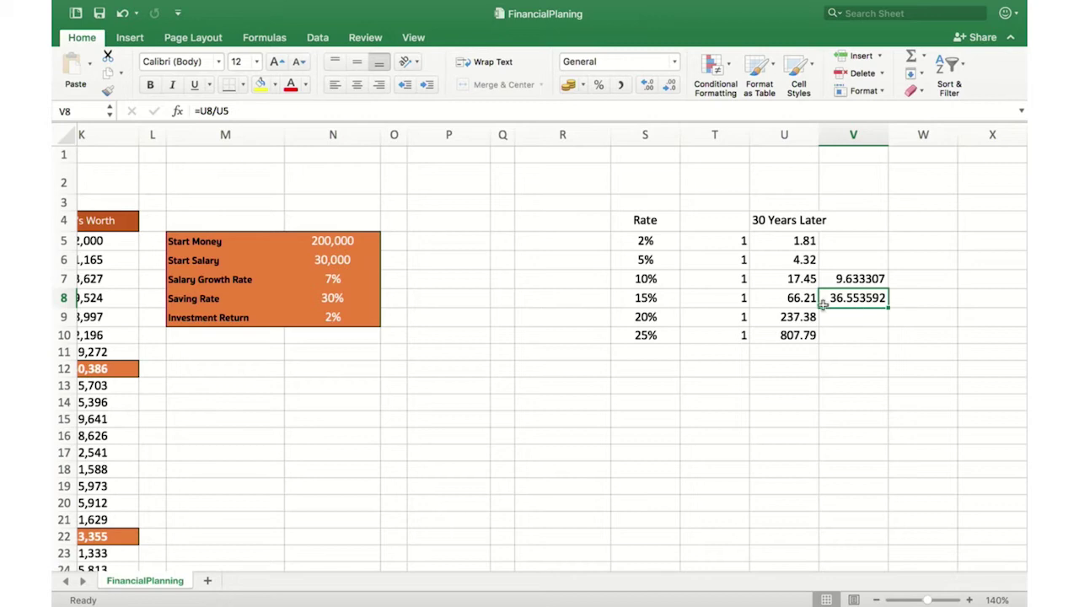
{"action": "left_click", "coordinate": [732, 317]}
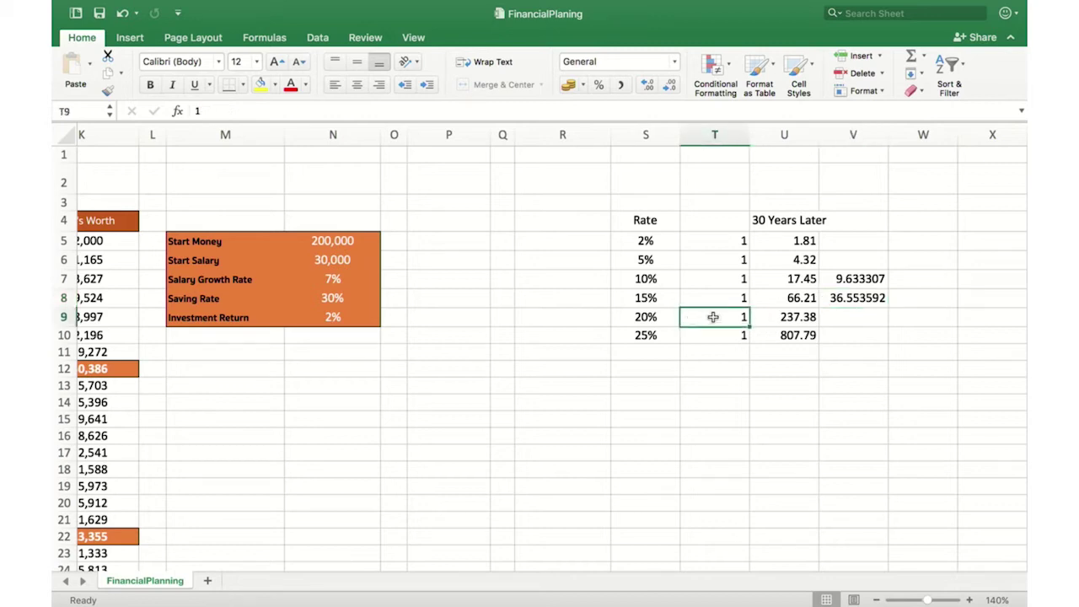
Step: Compare the 30-year growth of the starting amount at the 20% and 25% rates with the other rates in the table
{"action": "left_click", "coordinate": [771, 317], "text": "shift"}
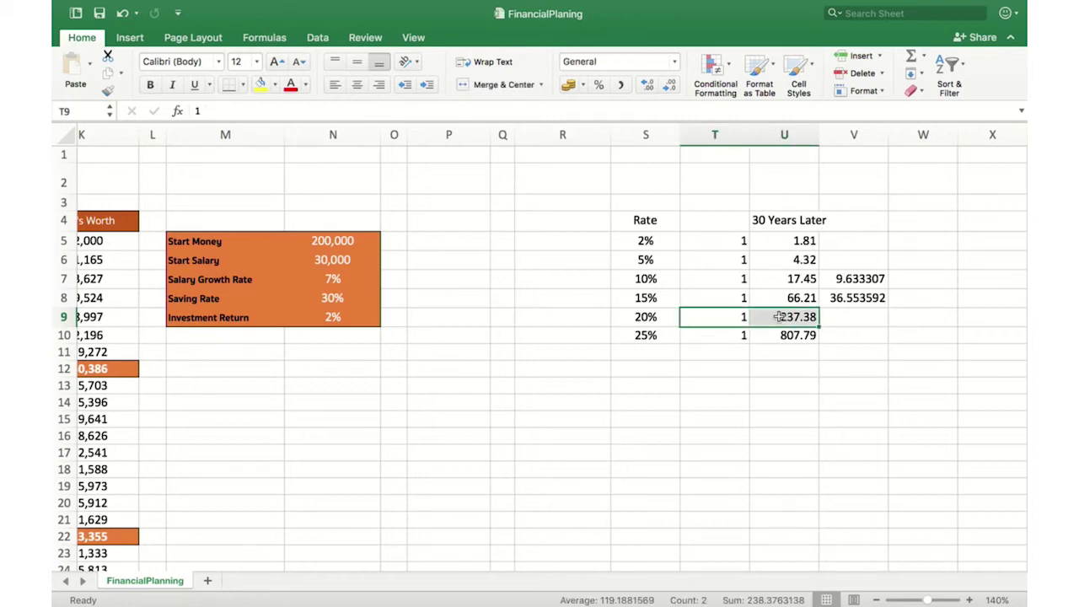
{"action": "left_click", "coordinate": [743, 317]}
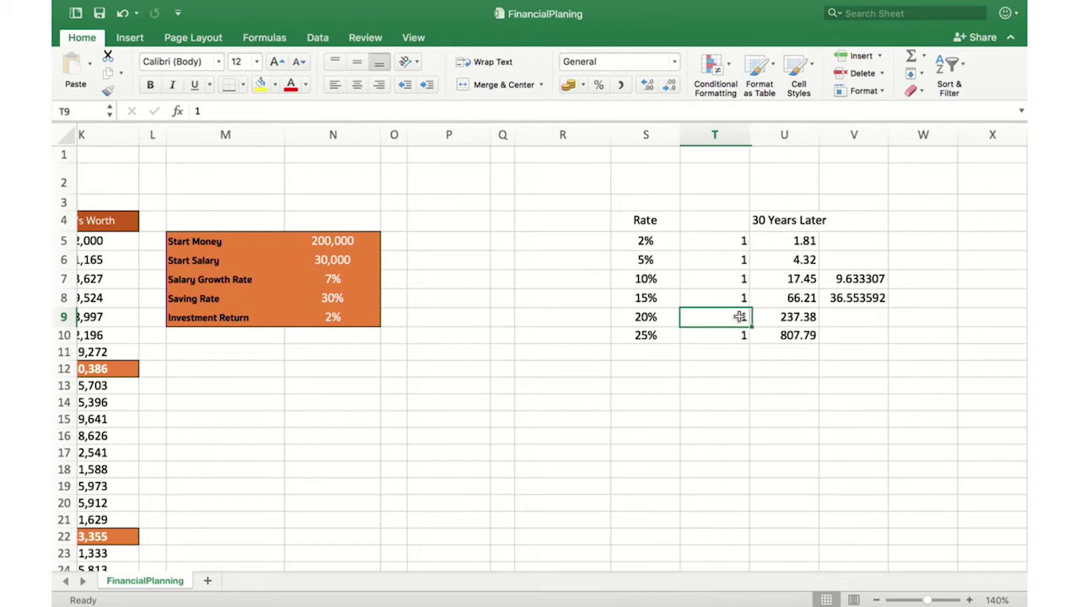
{"action": "left_click", "coordinate": [811, 318]}
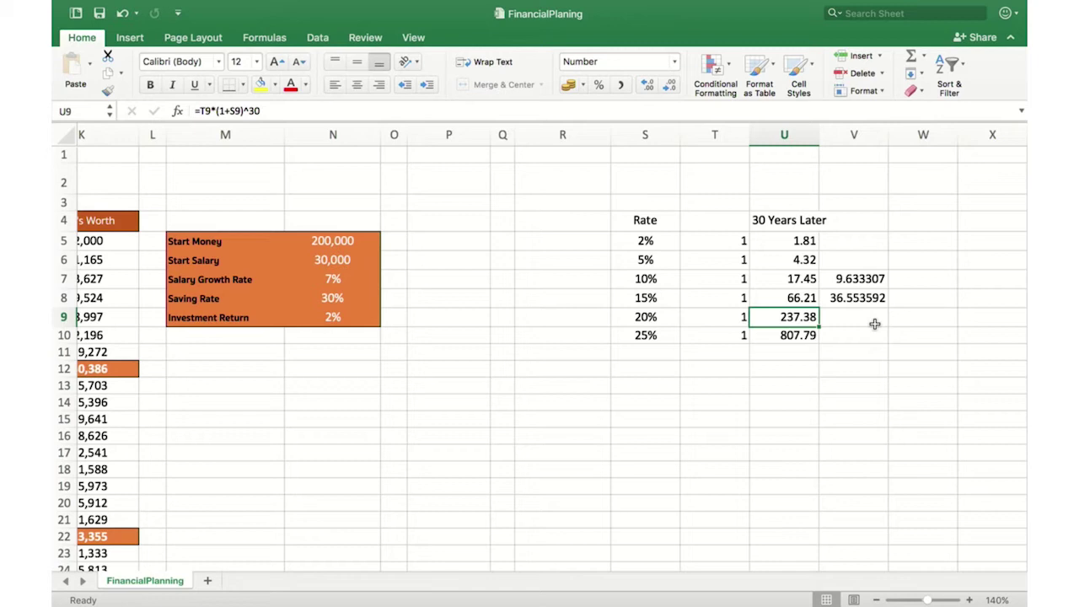
{"action": "left_click_drag", "start_coordinate": [717, 335], "coordinate": [770, 335]}
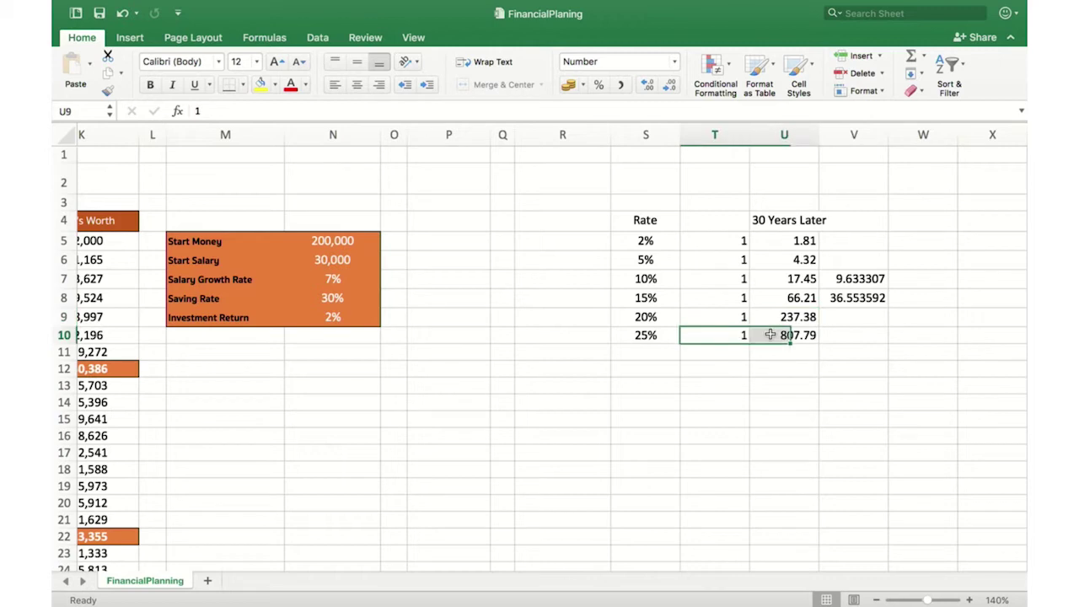
{"action": "left_click", "coordinate": [770, 334]}
{"action": "left_click", "coordinate": [747, 335]}
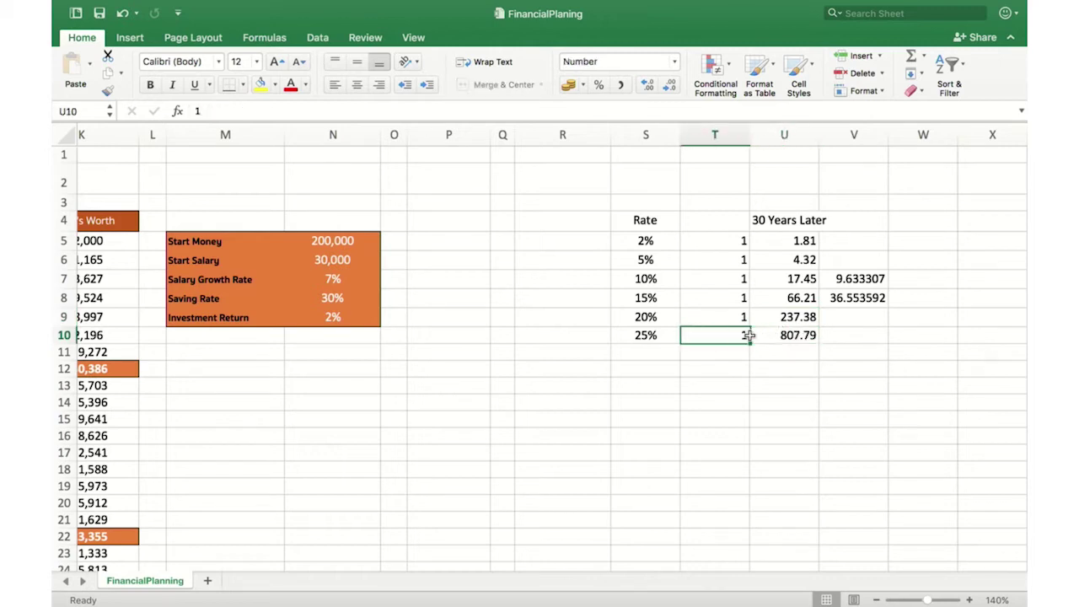
{"action": "left_click", "coordinate": [763, 335]}
{"action": "left_click_drag", "start_coordinate": [747, 335], "coordinate": [769, 335]}
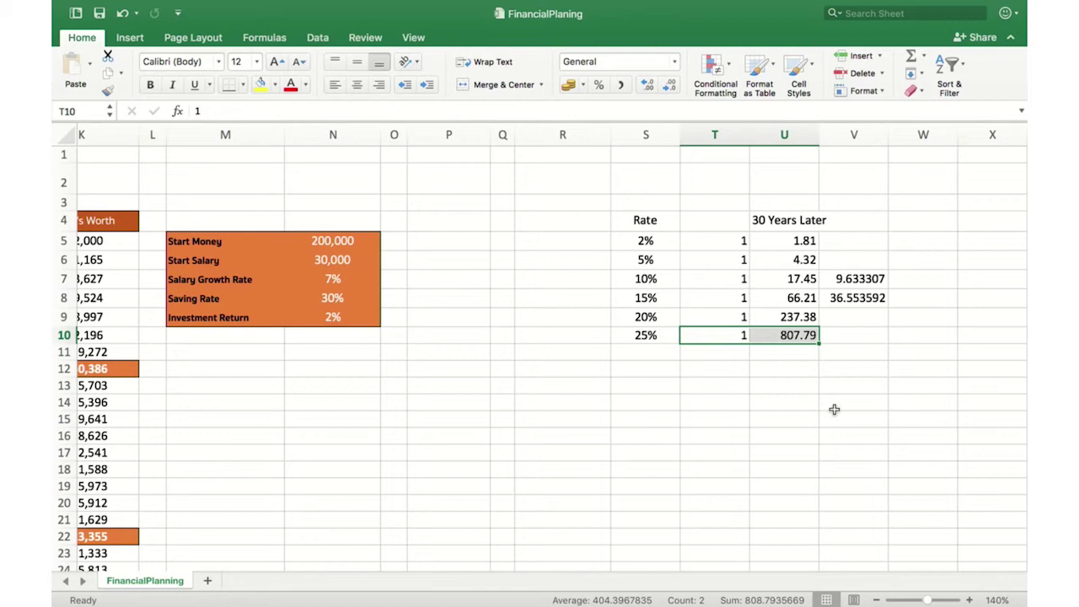
{"action": "left_click", "coordinate": [792, 336]}
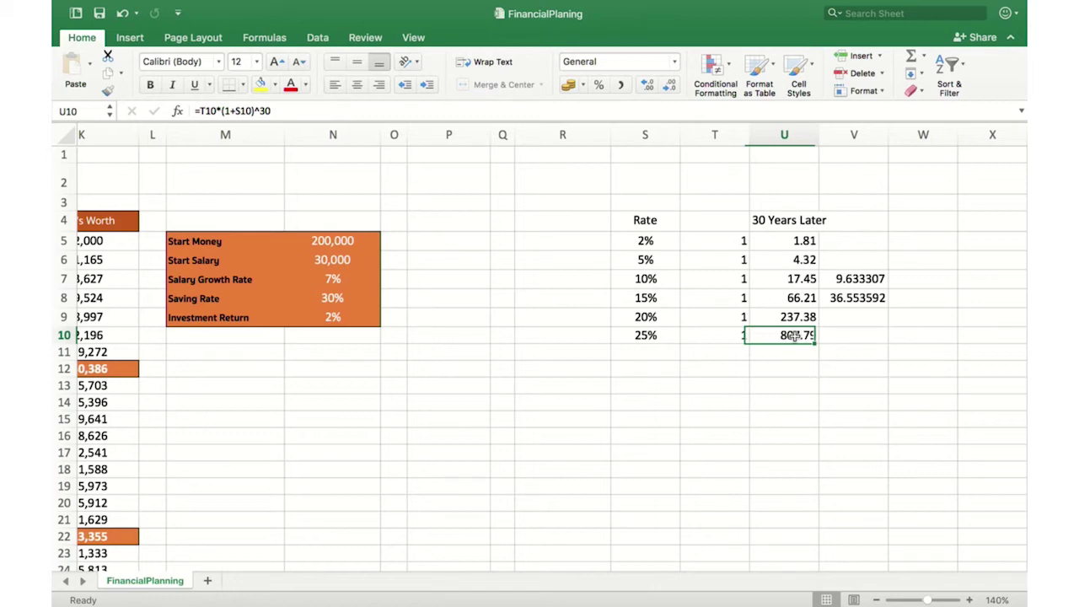
{"action": "left_click", "coordinate": [659, 339]}
{"action": "left_click", "coordinate": [657, 247]}
{"action": "left_click", "coordinate": [662, 301]}
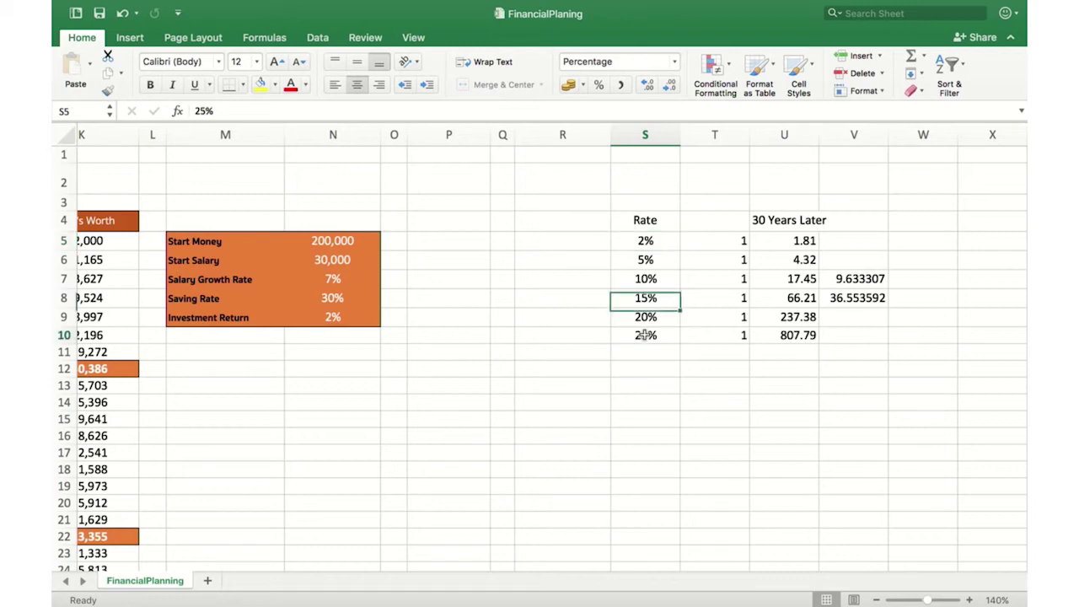
{"action": "left_click", "coordinate": [644, 334]}
{"action": "left_click", "coordinate": [594, 331]}
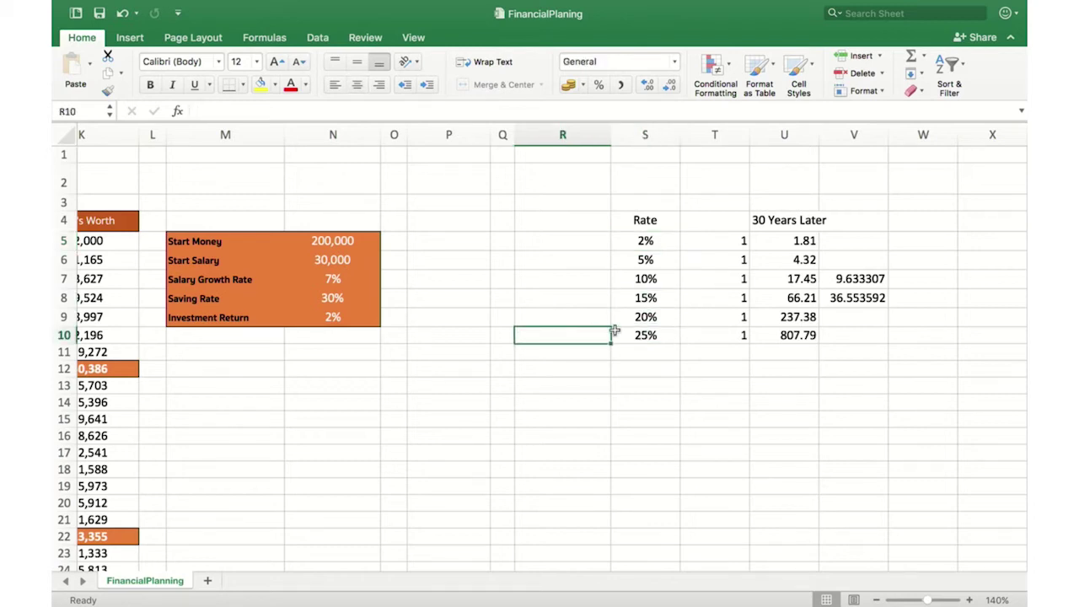
Step: Calculate in V10 how many times the 25% result exceeds the 2% result with =U10/U5
{"action": "left_click", "coordinate": [875, 329]}
{"action": "type", "text": "="}
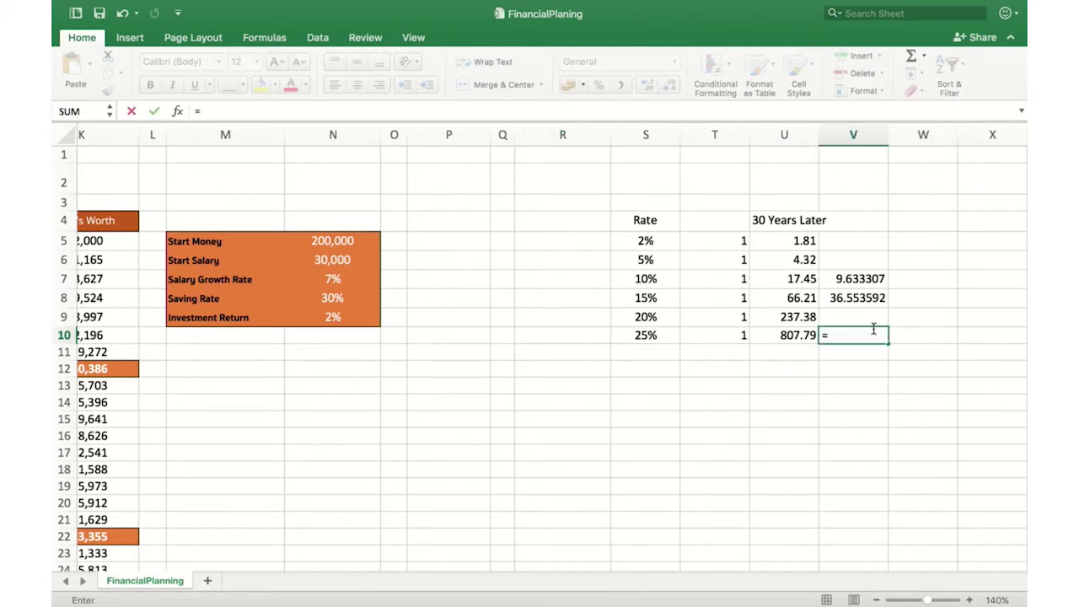
{"action": "left_click", "coordinate": [790, 335]}
{"action": "type", "text": "/"}
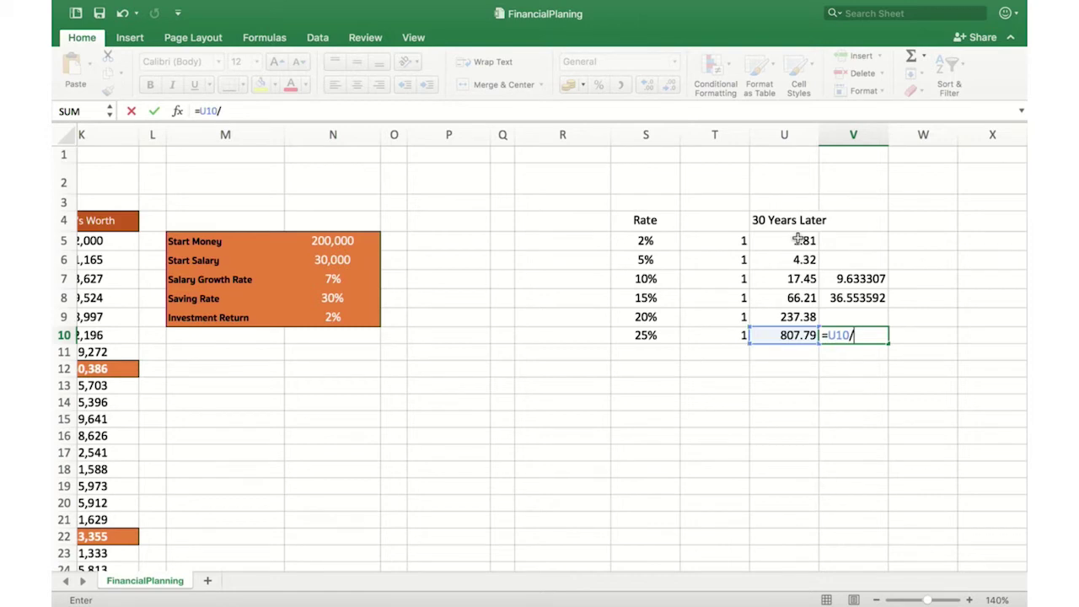
{"action": "left_click", "coordinate": [798, 239]}
{"action": "key", "text": "Return"}
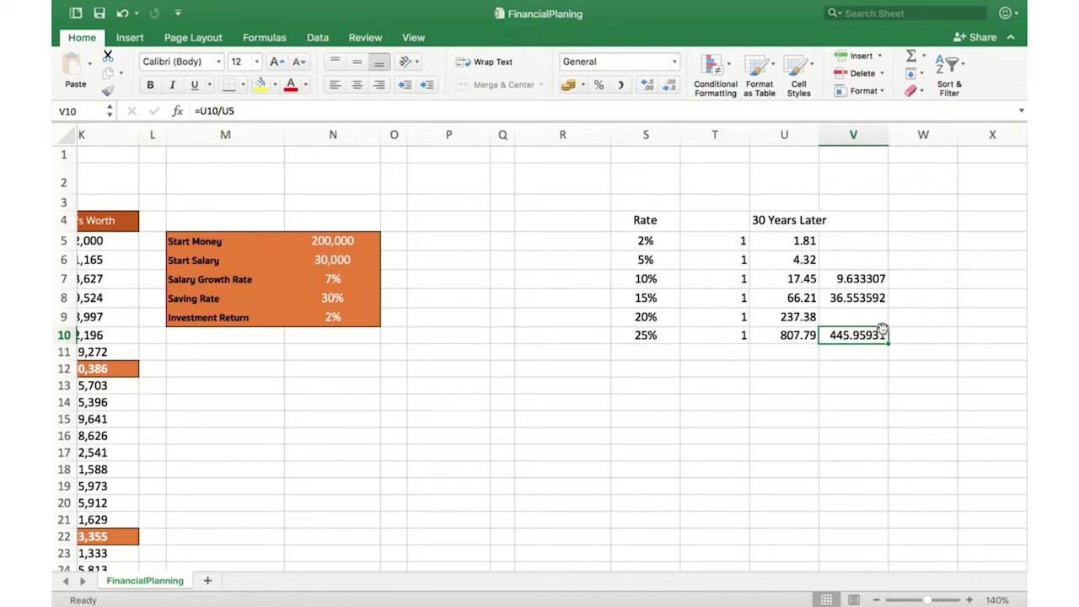
{"action": "left_click", "coordinate": [752, 335]}
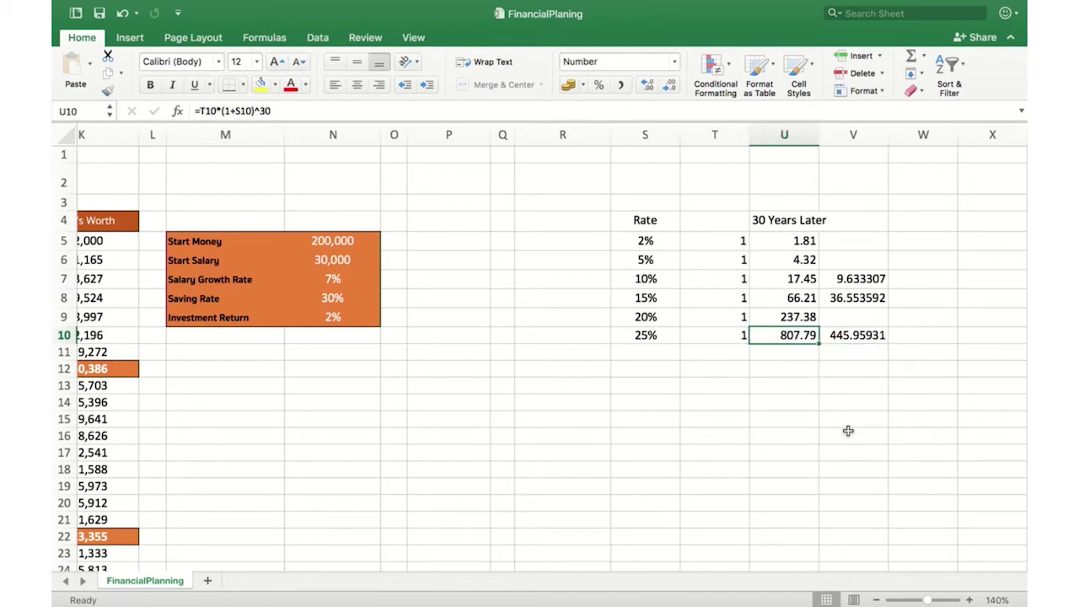
Step: Set the Investment Return in the planning assumptions to 10%
{"action": "scroll", "coordinate": [849, 430], "scroll_direction": "left", "scroll_amount": 2}
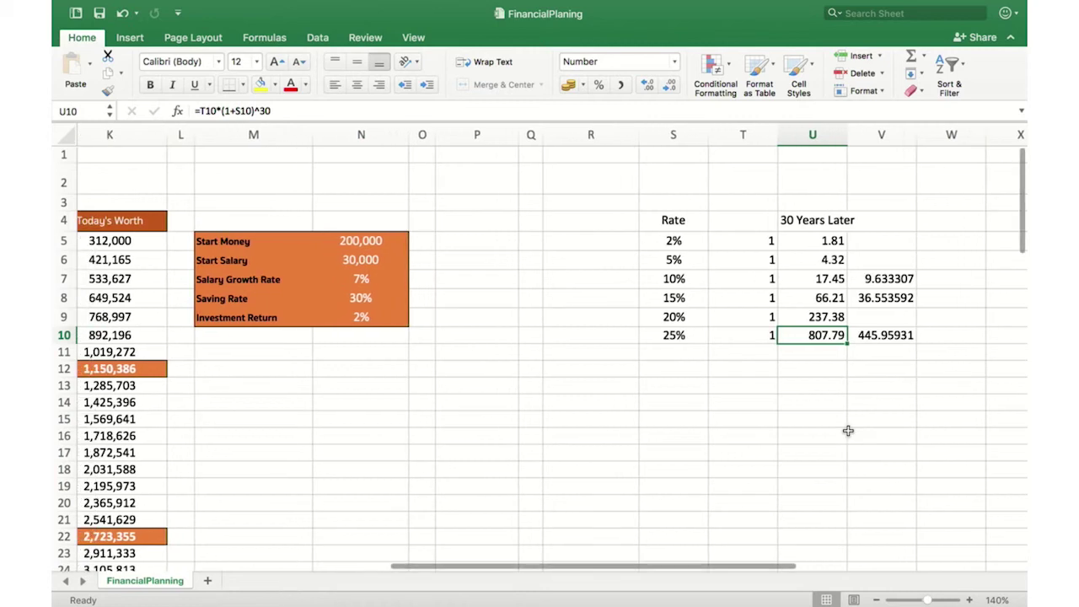
{"action": "scroll", "coordinate": [848, 431], "scroll_direction": "left", "scroll_amount": 10}
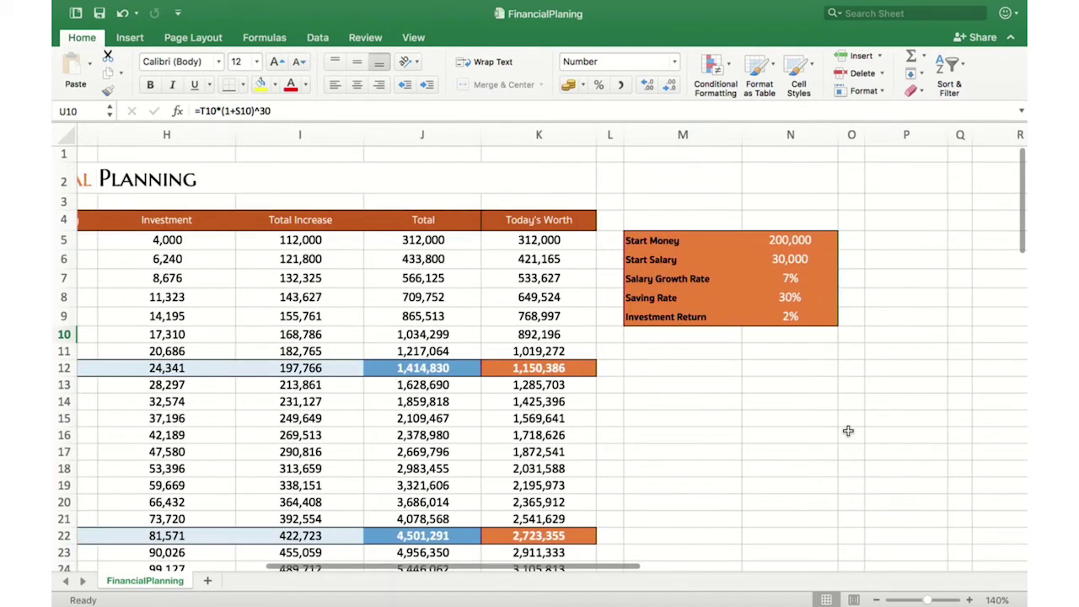
{"action": "scroll", "coordinate": [849, 431], "scroll_direction": "left", "scroll_amount": 10}
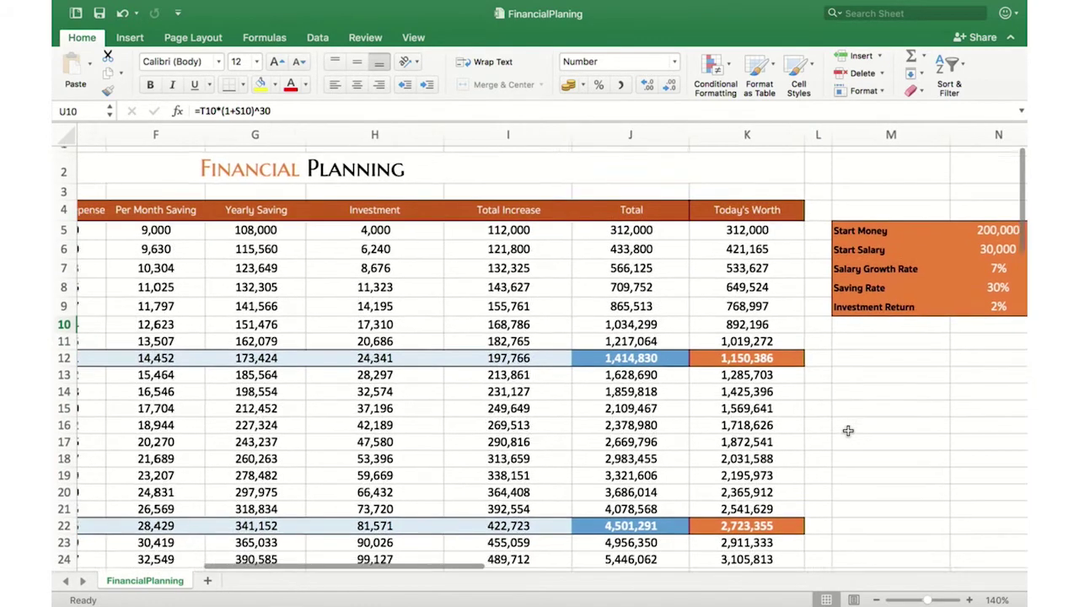
{"action": "scroll", "coordinate": [849, 431], "scroll_direction": "right", "scroll_amount": 3}
{"action": "scroll", "coordinate": [848, 431], "scroll_direction": "down", "scroll_amount": 1}
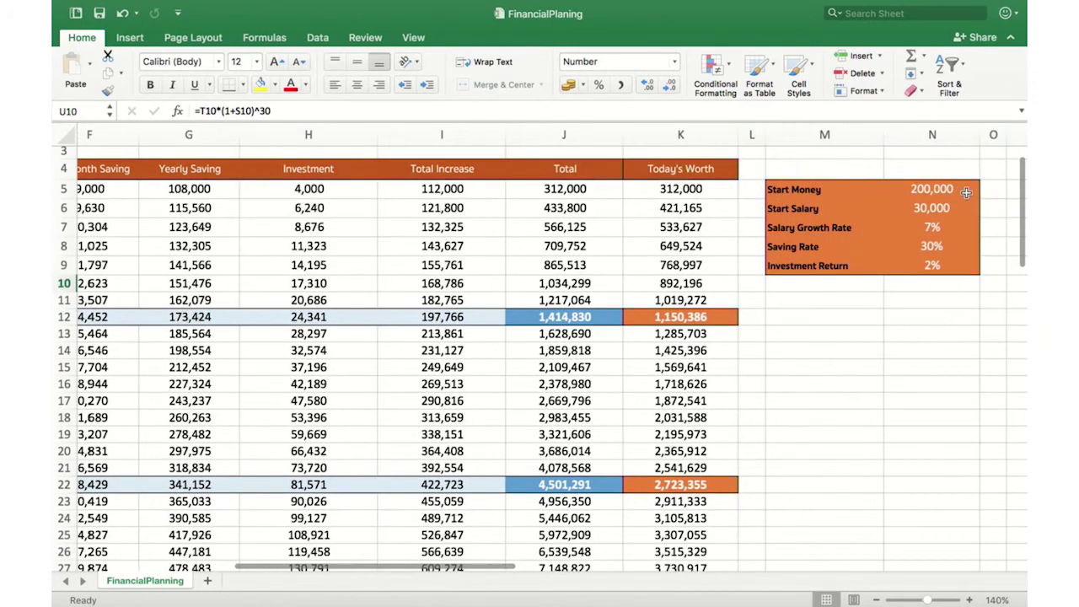
{"action": "left_click_drag", "start_coordinate": [964, 189], "coordinate": [961, 263]}
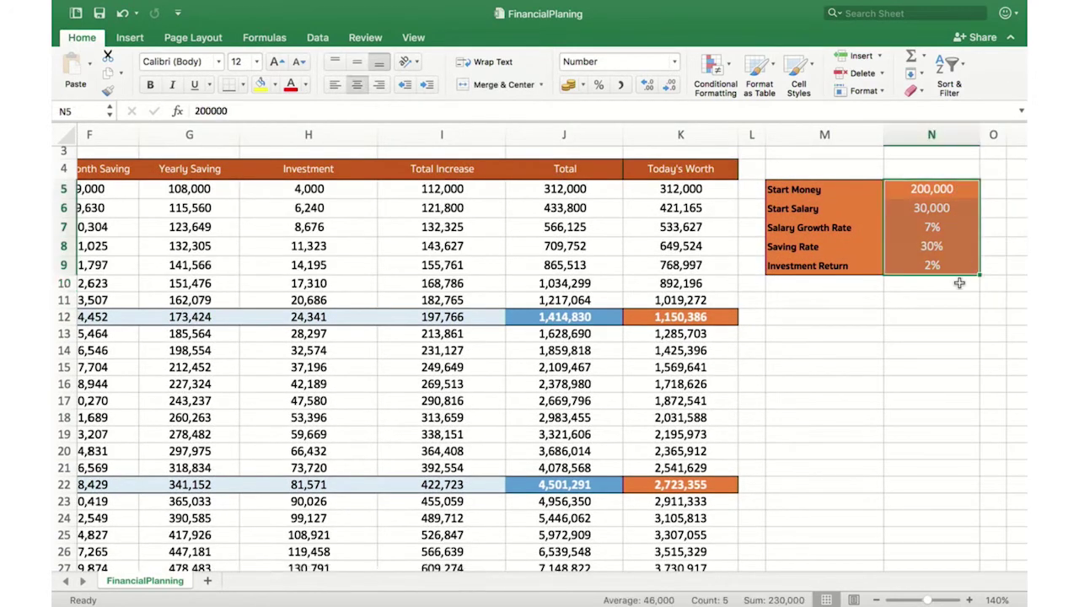
{"action": "scroll", "coordinate": [955, 358], "scroll_direction": "up", "scroll_amount": 2}
{"action": "scroll", "coordinate": [955, 358], "scroll_direction": "right", "scroll_amount": 1}
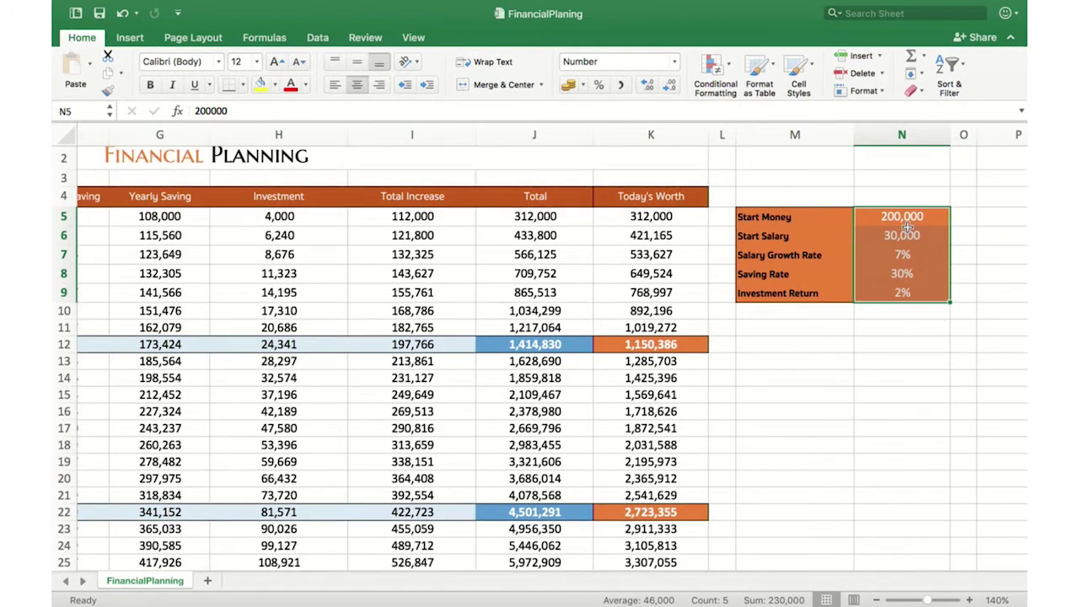
{"action": "left_click", "coordinate": [910, 290]}
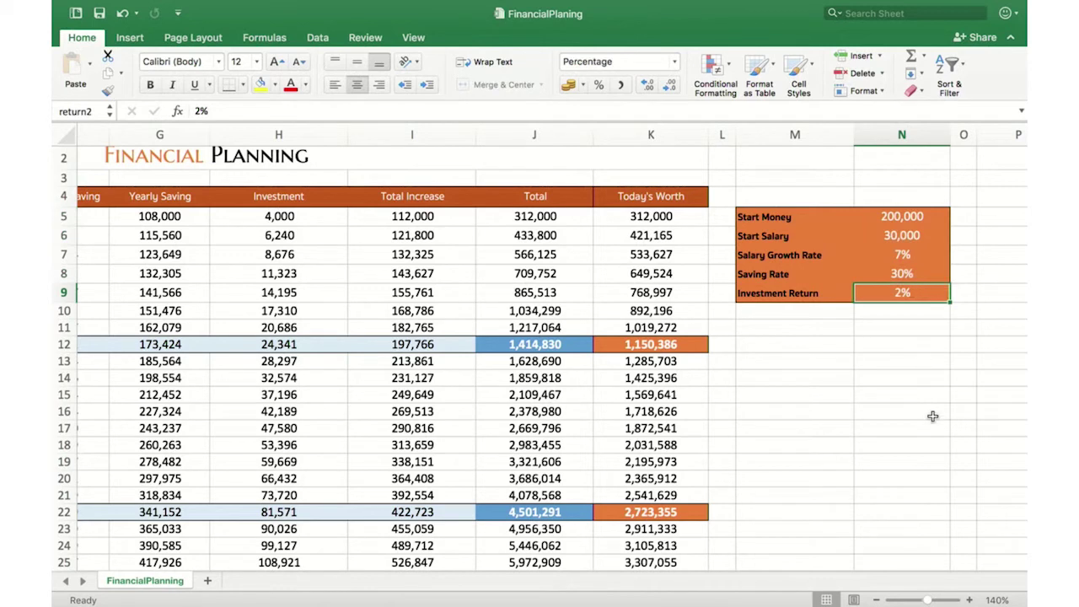
{"action": "type", "text": "10"}
{"action": "key", "text": "Return"}
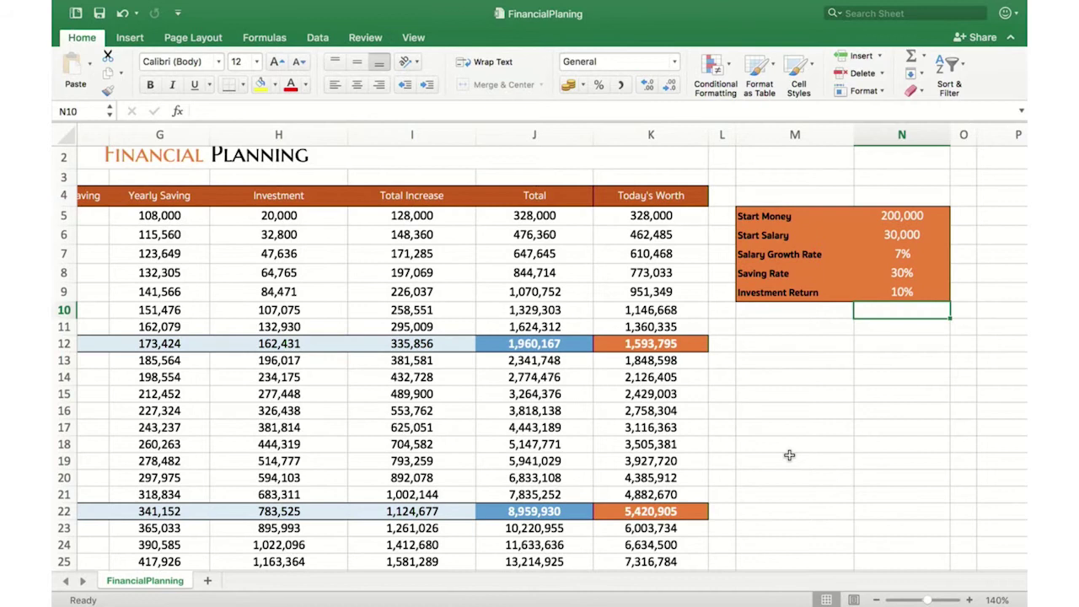
Step: Examine the projected Total and Today's Worth at the 10% return, focusing on the age 60 row
{"action": "scroll", "coordinate": [789, 456], "scroll_direction": "down", "scroll_amount": 4}
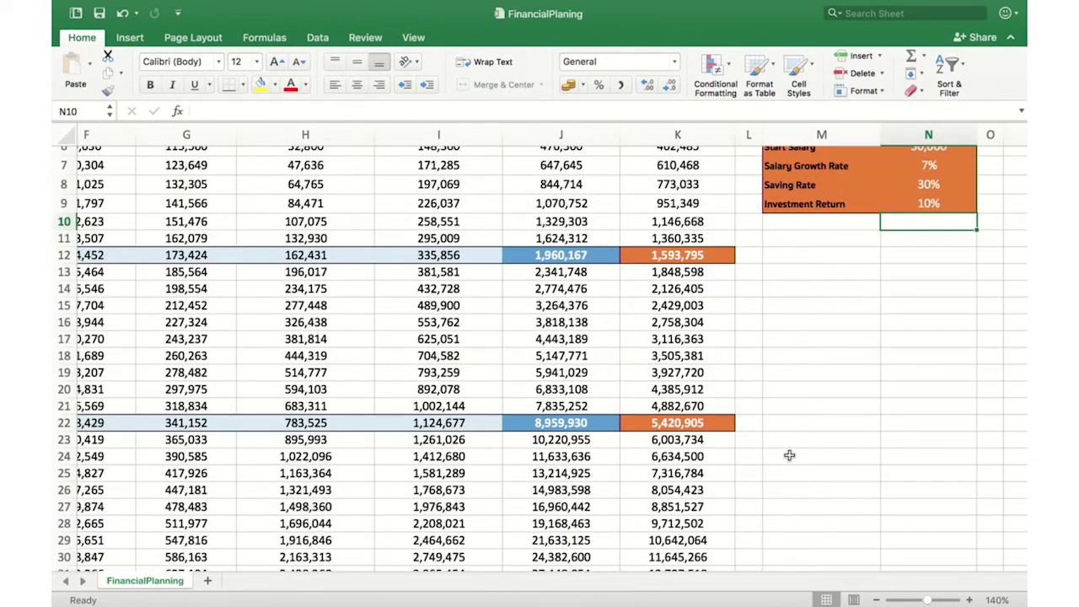
{"action": "scroll", "coordinate": [891, 452], "scroll_direction": "left", "scroll_amount": 2}
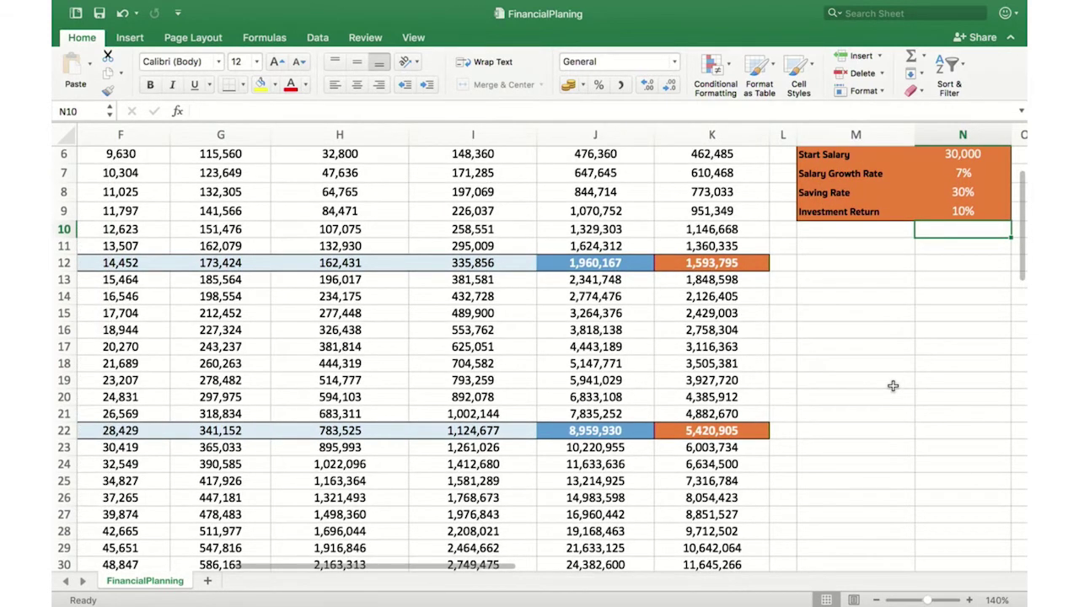
{"action": "scroll", "coordinate": [894, 385], "scroll_direction": "left", "scroll_amount": 2}
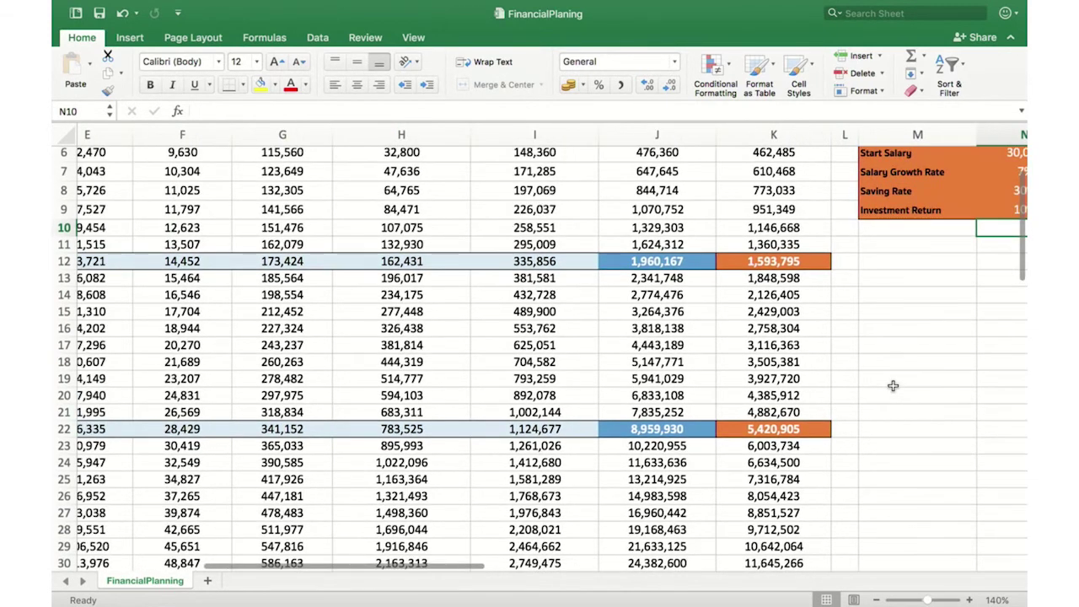
{"action": "scroll", "coordinate": [893, 386], "scroll_direction": "down", "scroll_amount": 5}
{"action": "scroll", "coordinate": [893, 385], "scroll_direction": "left", "scroll_amount": 4}
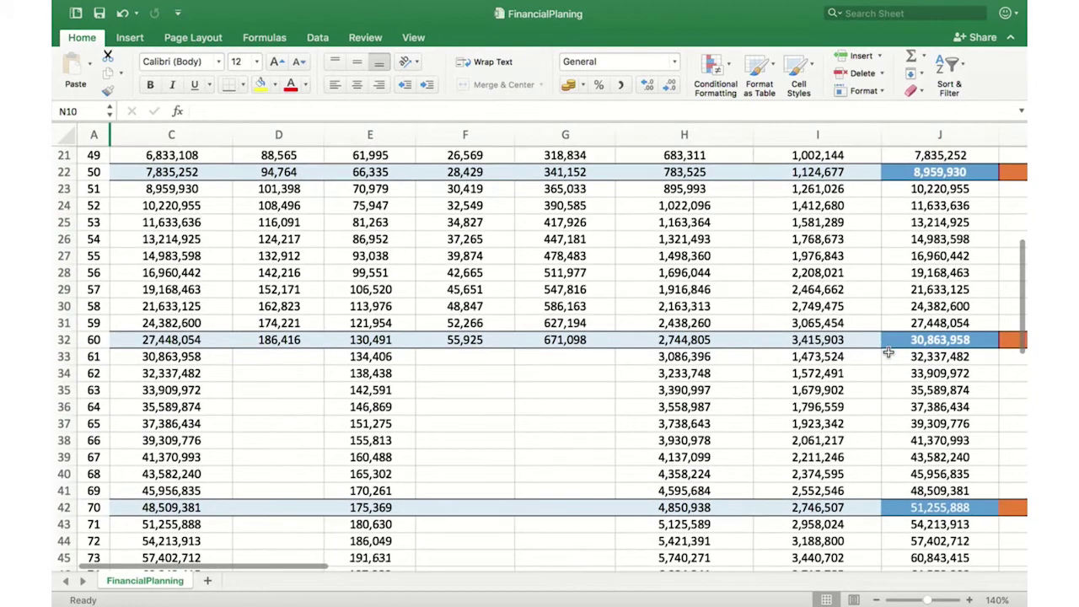
{"action": "left_click", "coordinate": [893, 342]}
{"action": "scroll", "coordinate": [920, 388], "scroll_direction": "down", "scroll_amount": 1}
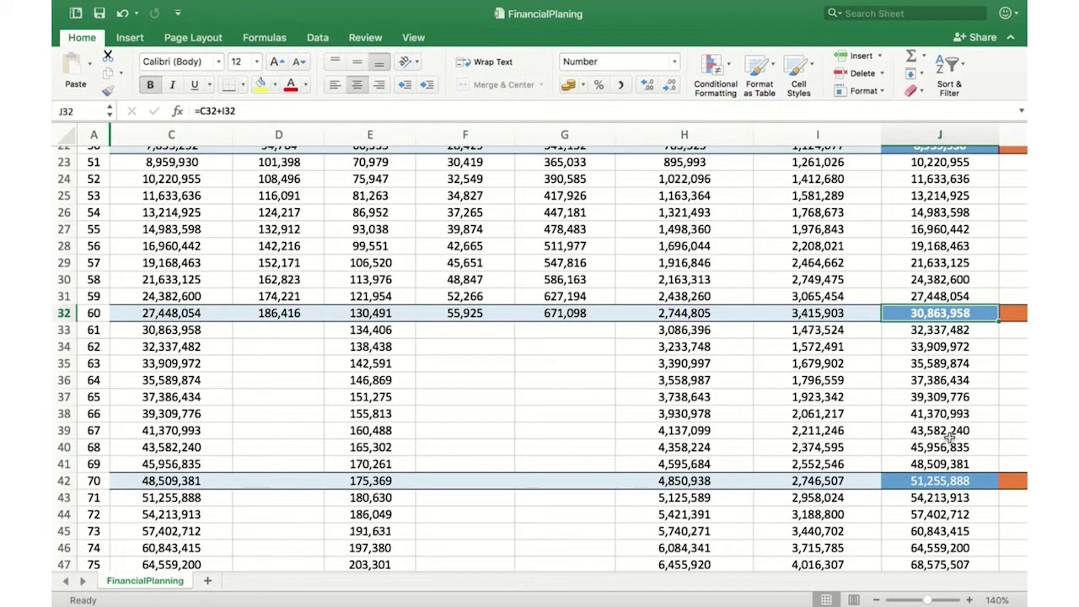
{"action": "scroll", "coordinate": [951, 438], "scroll_direction": "right", "scroll_amount": 1}
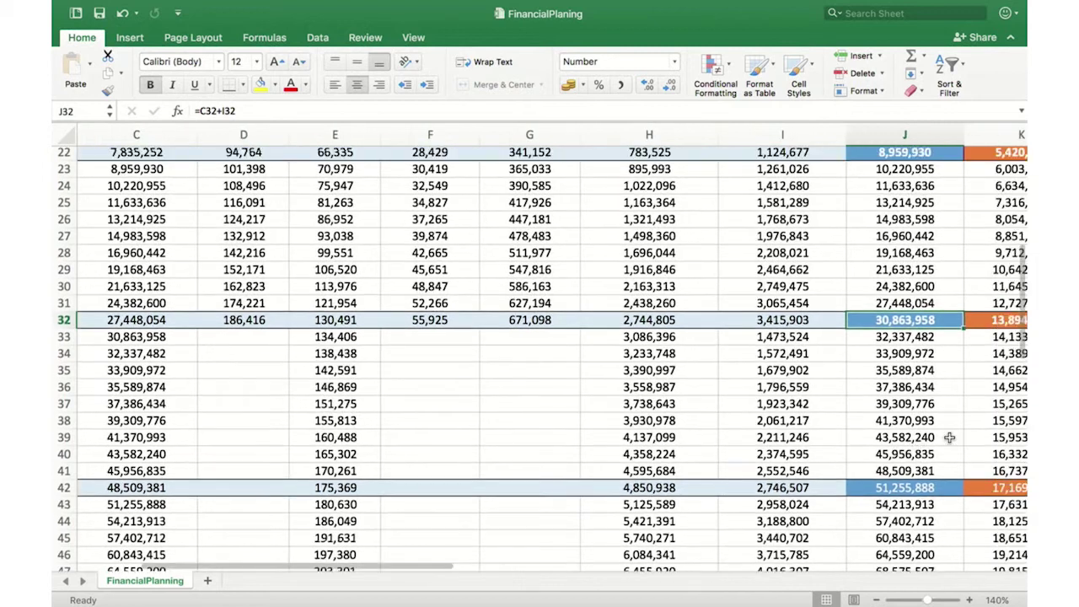
{"action": "scroll", "coordinate": [950, 438], "scroll_direction": "right", "scroll_amount": 1}
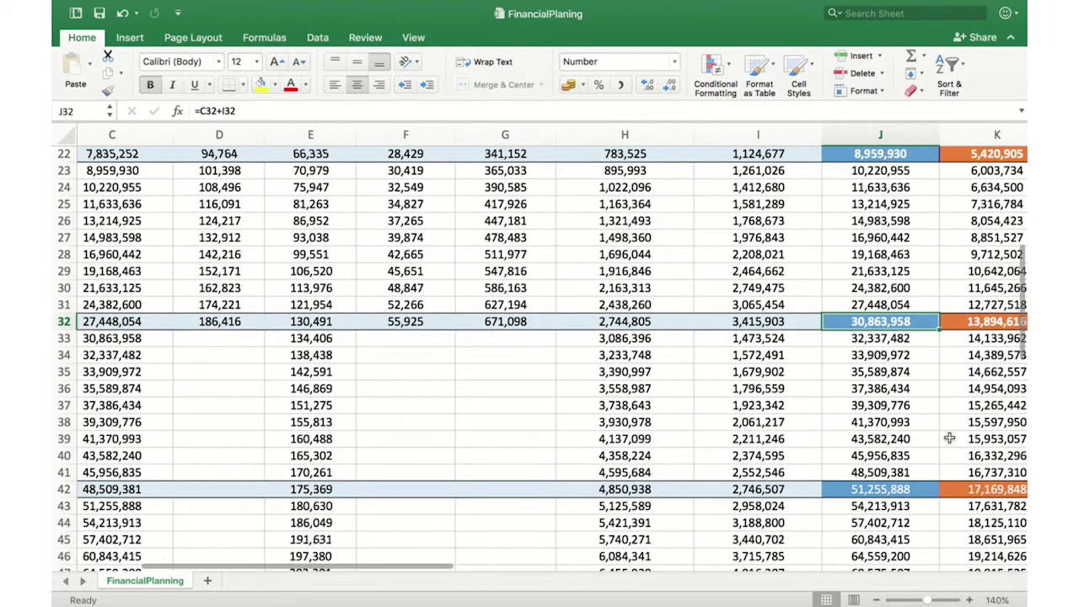
Step: Set the Investment Return in the planning assumptions to 2%
{"action": "scroll", "coordinate": [951, 437], "scroll_direction": "up", "scroll_amount": 10}
{"action": "scroll", "coordinate": [951, 437], "scroll_direction": "left", "scroll_amount": 3}
{"action": "left_click", "coordinate": [930, 267]}
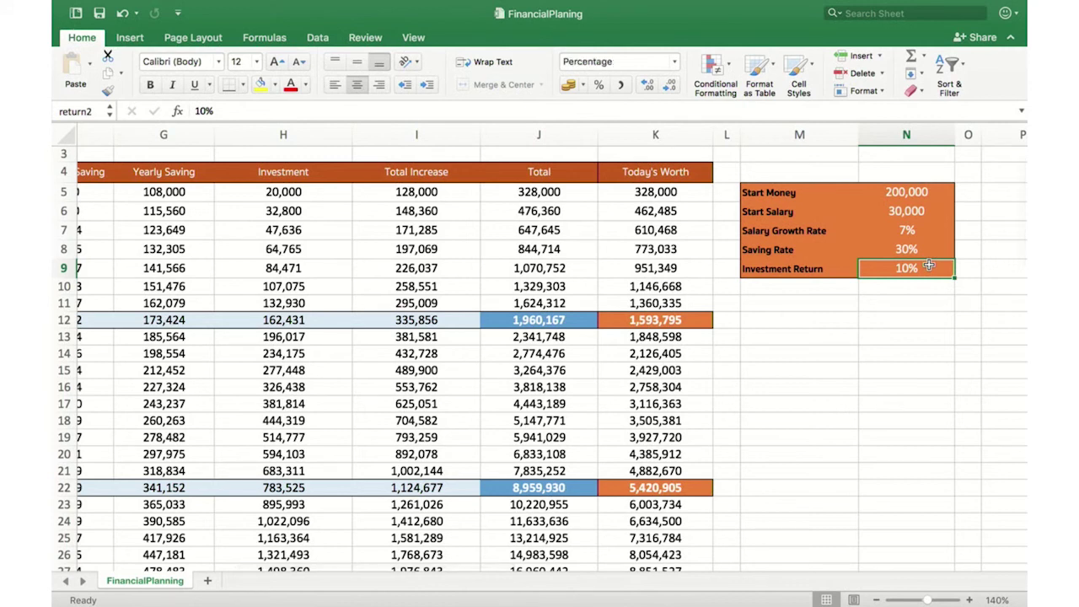
{"action": "type", "text": "2"}
{"action": "key", "text": "Return"}
{"action": "scroll", "coordinate": [930, 265], "scroll_direction": "left", "scroll_amount": 1}
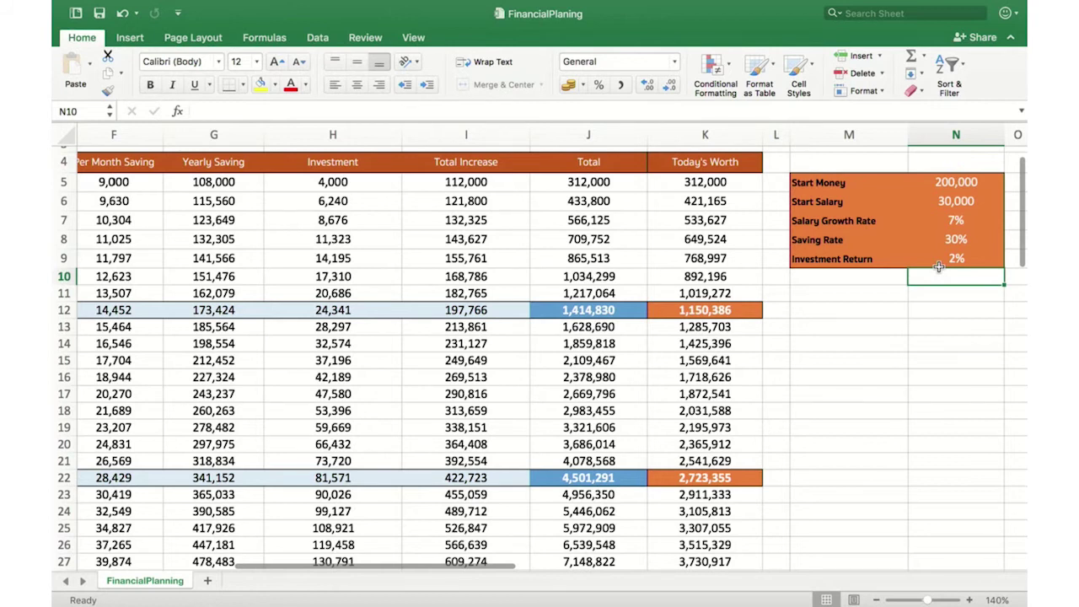
Step: Examine the yearly projection at the 10% return from age 50 through the retirement years past age 90
{"action": "scroll", "coordinate": [808, 415], "scroll_direction": "down", "scroll_amount": 5}
{"action": "scroll", "coordinate": [808, 414], "scroll_direction": "left", "scroll_amount": 1}
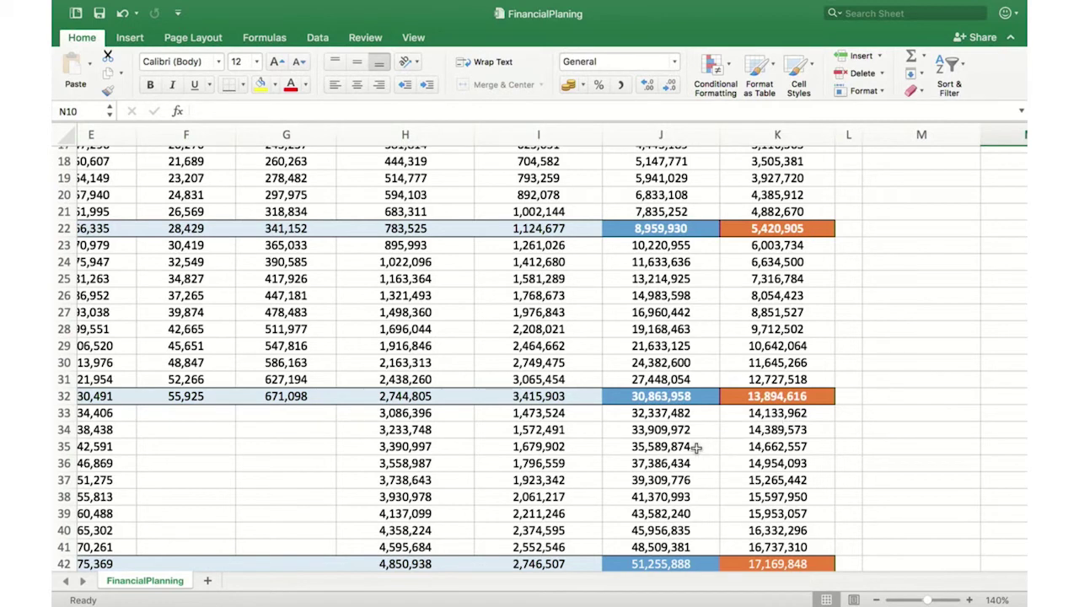
{"action": "scroll", "coordinate": [697, 448], "scroll_direction": "left", "scroll_amount": 4}
{"action": "scroll", "coordinate": [696, 448], "scroll_direction": "down", "scroll_amount": 1}
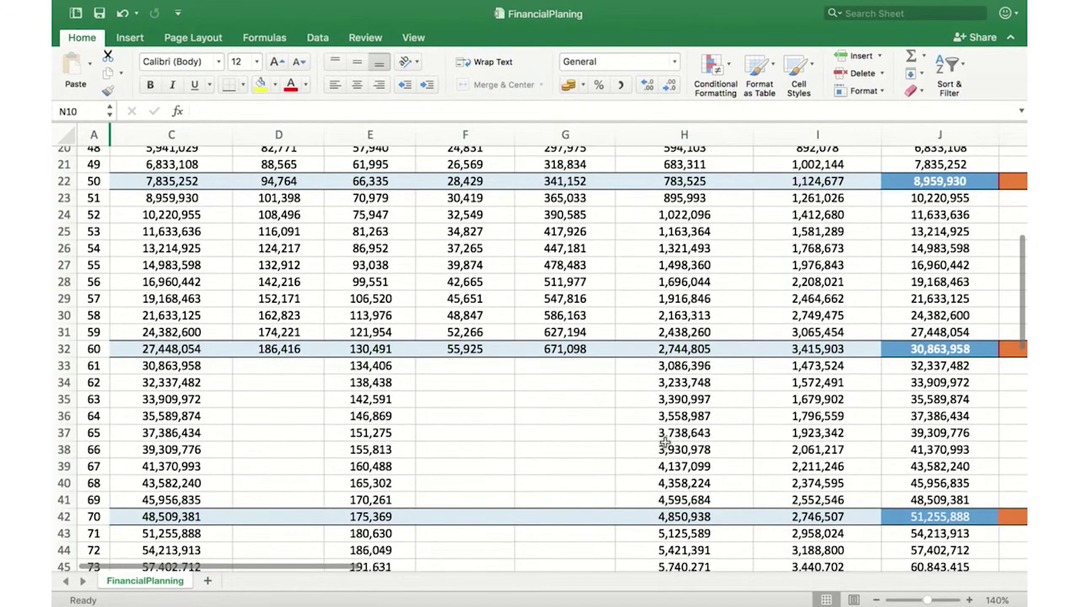
{"action": "scroll", "coordinate": [666, 444], "scroll_direction": "down", "scroll_amount": 1}
{"action": "scroll", "coordinate": [665, 442], "scroll_direction": "down", "scroll_amount": 5}
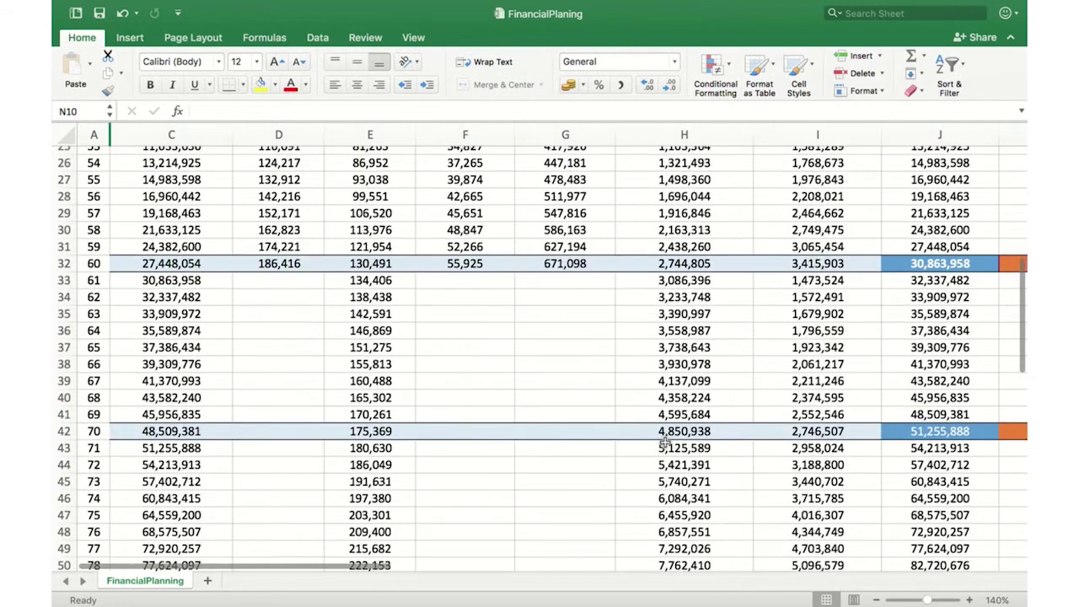
{"action": "scroll", "coordinate": [666, 443], "scroll_direction": "down", "scroll_amount": 8}
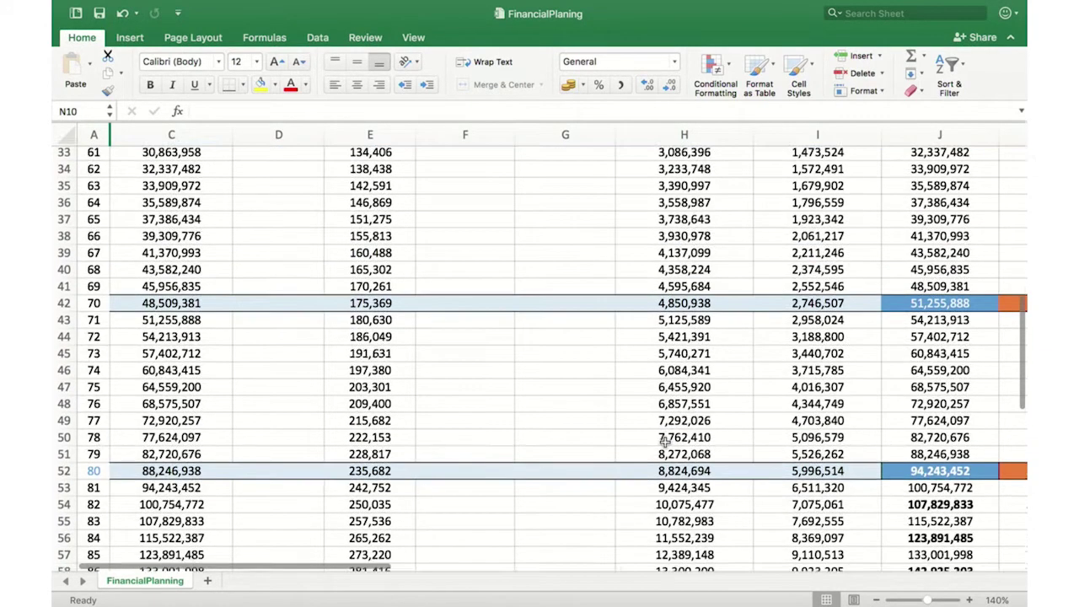
{"action": "scroll", "coordinate": [666, 441], "scroll_direction": "down", "scroll_amount": 11}
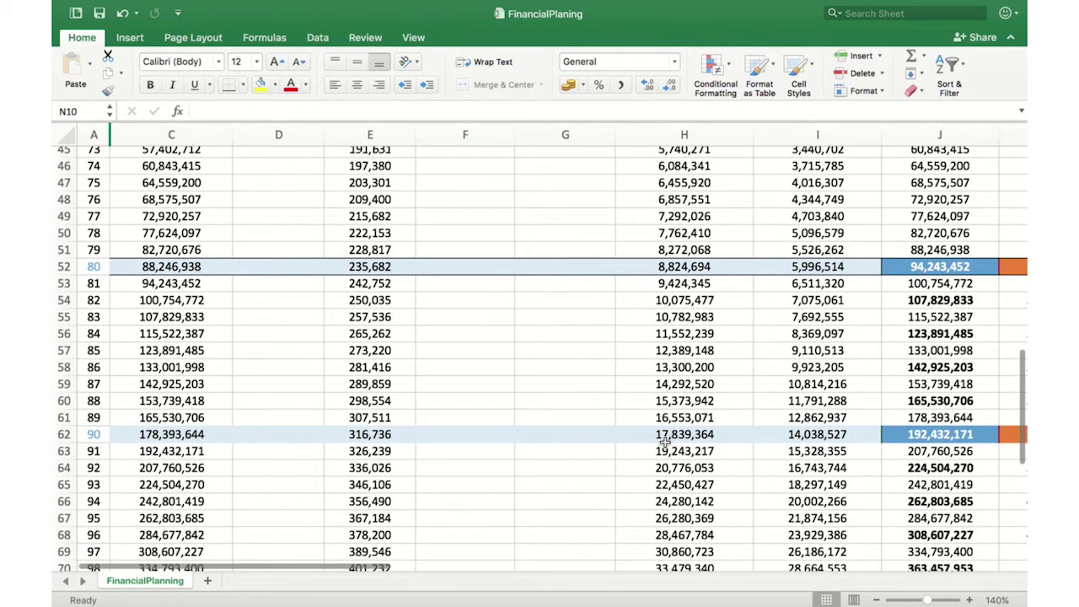
Step: Check the column E formulas for the retirement years and select the values for ages 61 to 69 (E33:E41)
{"action": "scroll", "coordinate": [666, 441], "scroll_direction": "up", "scroll_amount": 8}
{"action": "left_click", "coordinate": [384, 235]}
{"action": "scroll", "coordinate": [384, 240], "scroll_direction": "up", "scroll_amount": 6}
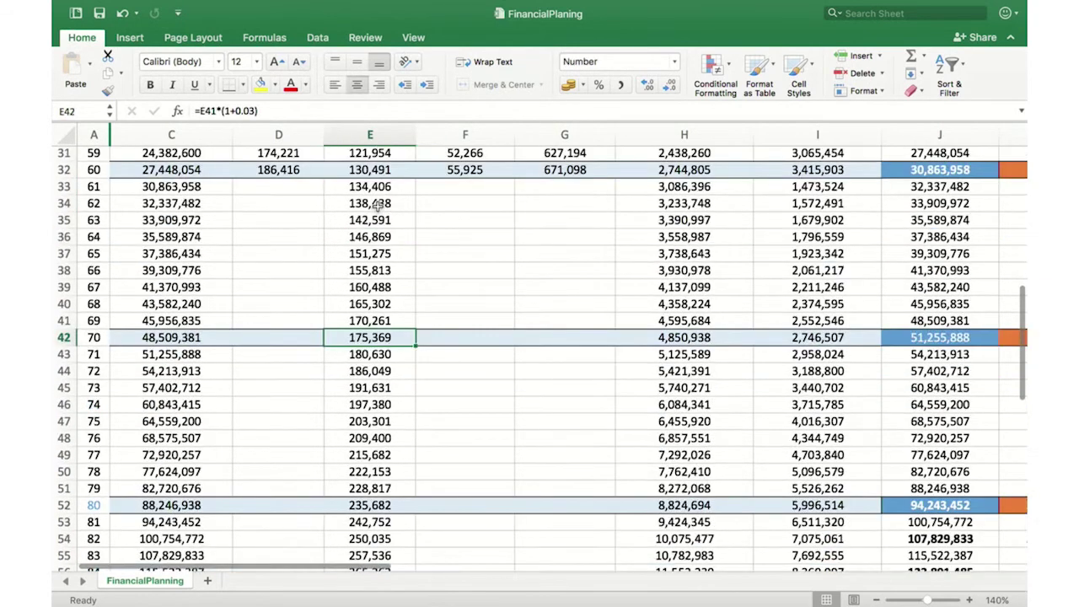
{"action": "left_click", "coordinate": [357, 188]}
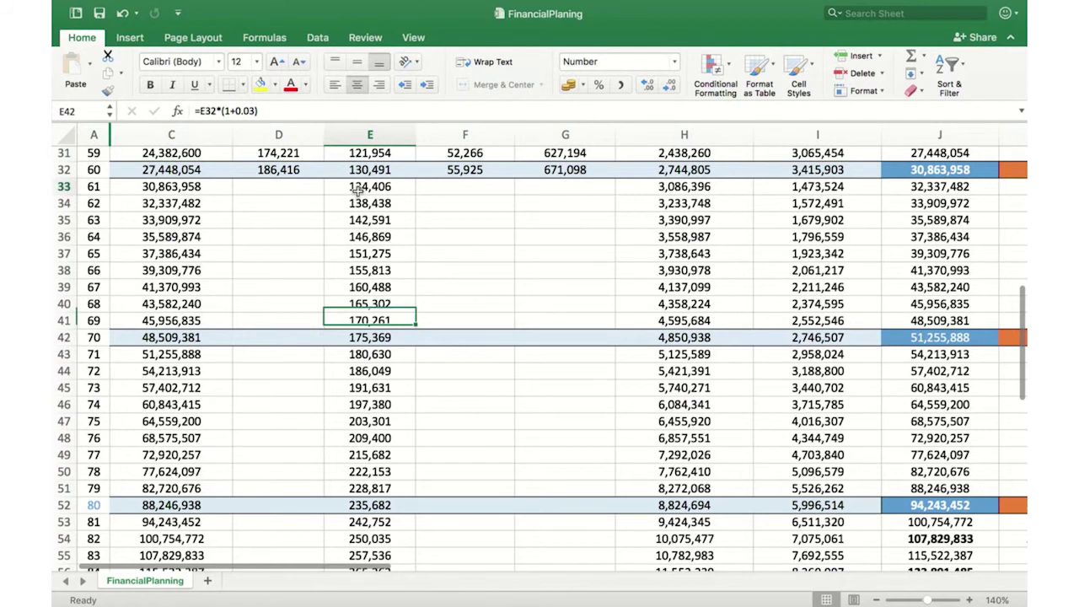
{"action": "left_click_drag", "start_coordinate": [357, 192], "coordinate": [379, 322]}
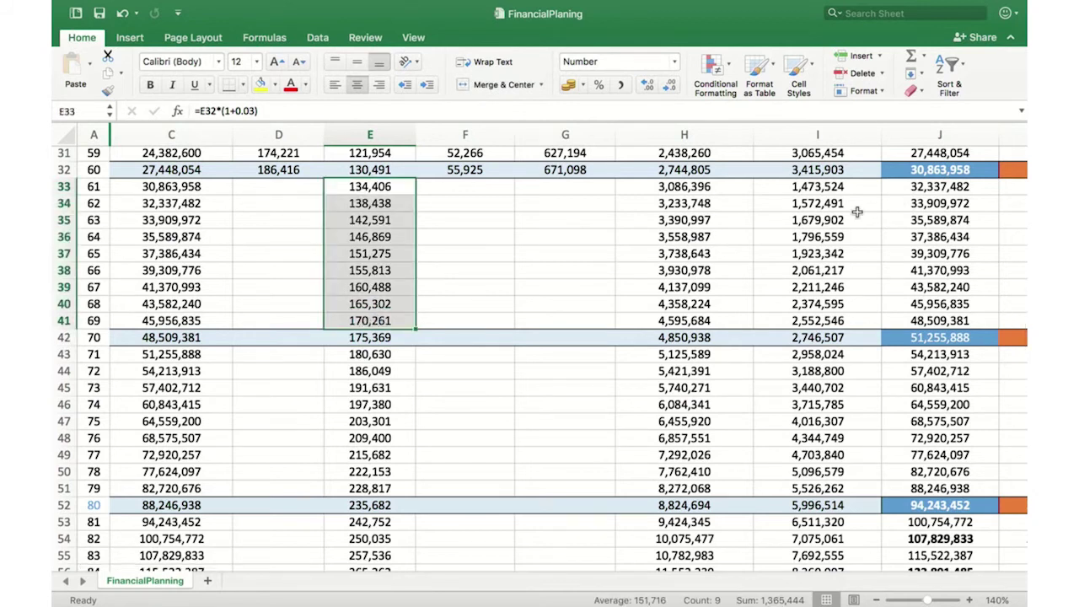
Step: Examine the Total and Today's Worth at the 10% return from age 60 through age 100
{"action": "scroll", "coordinate": [826, 205], "scroll_direction": "up", "scroll_amount": 2}
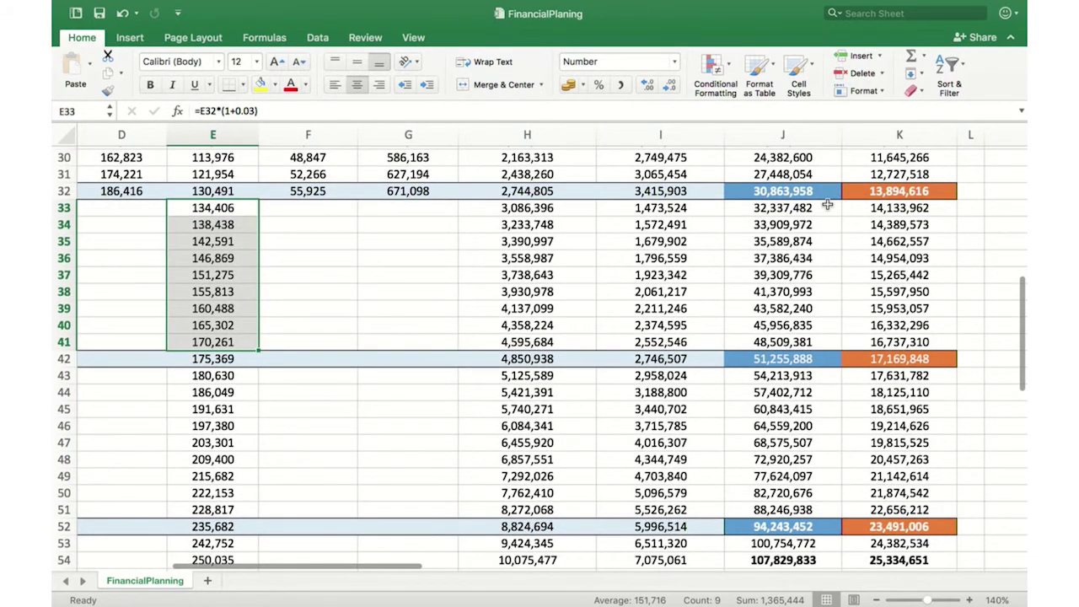
{"action": "scroll", "coordinate": [827, 205], "scroll_direction": "down", "scroll_amount": 6}
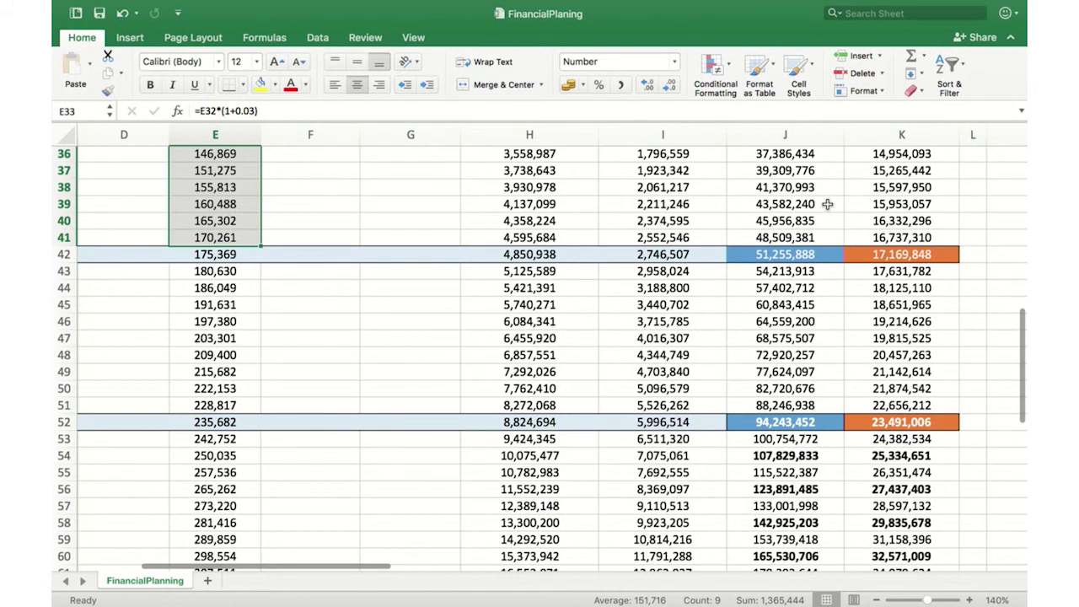
{"action": "scroll", "coordinate": [827, 204], "scroll_direction": "down", "scroll_amount": 10}
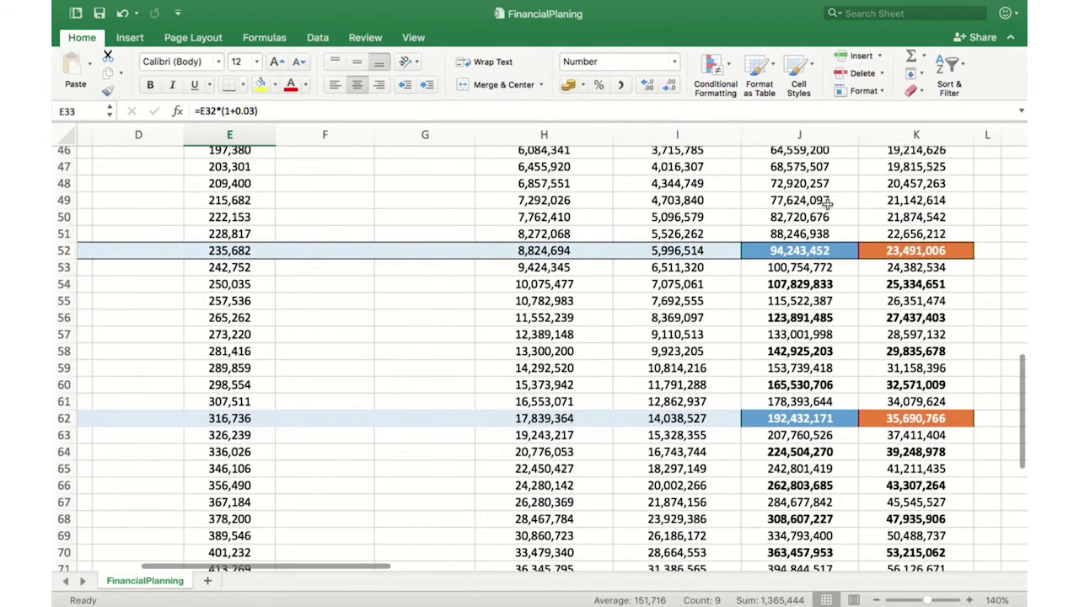
{"action": "scroll", "coordinate": [827, 205], "scroll_direction": "down", "scroll_amount": 6}
{"action": "scroll", "coordinate": [827, 205], "scroll_direction": "left", "scroll_amount": 2}
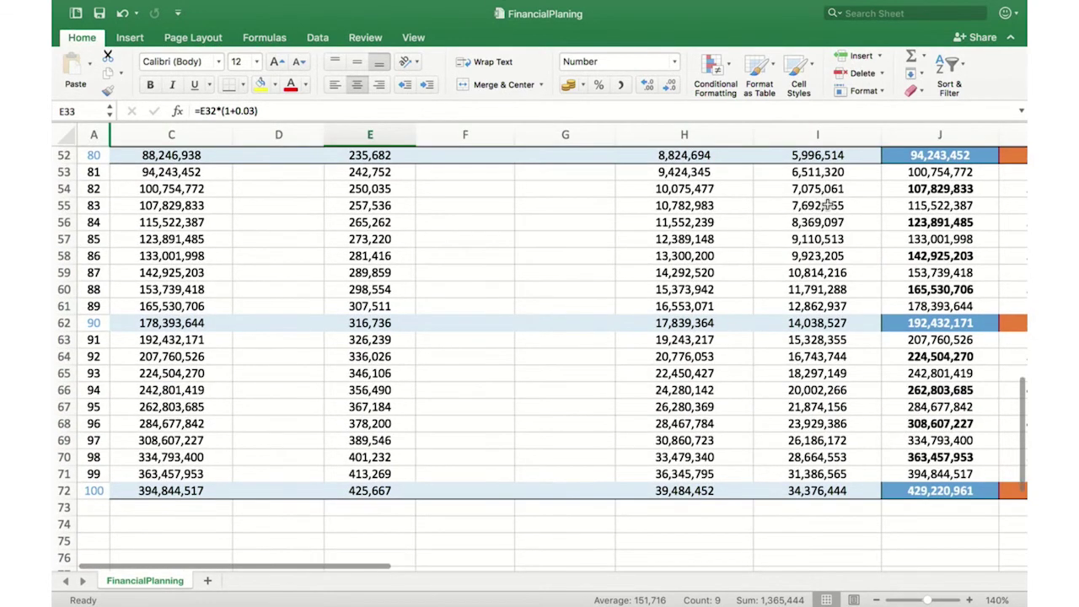
{"action": "scroll", "coordinate": [829, 205], "scroll_direction": "right", "scroll_amount": 3}
{"action": "scroll", "coordinate": [829, 205], "scroll_direction": "down", "scroll_amount": 1}
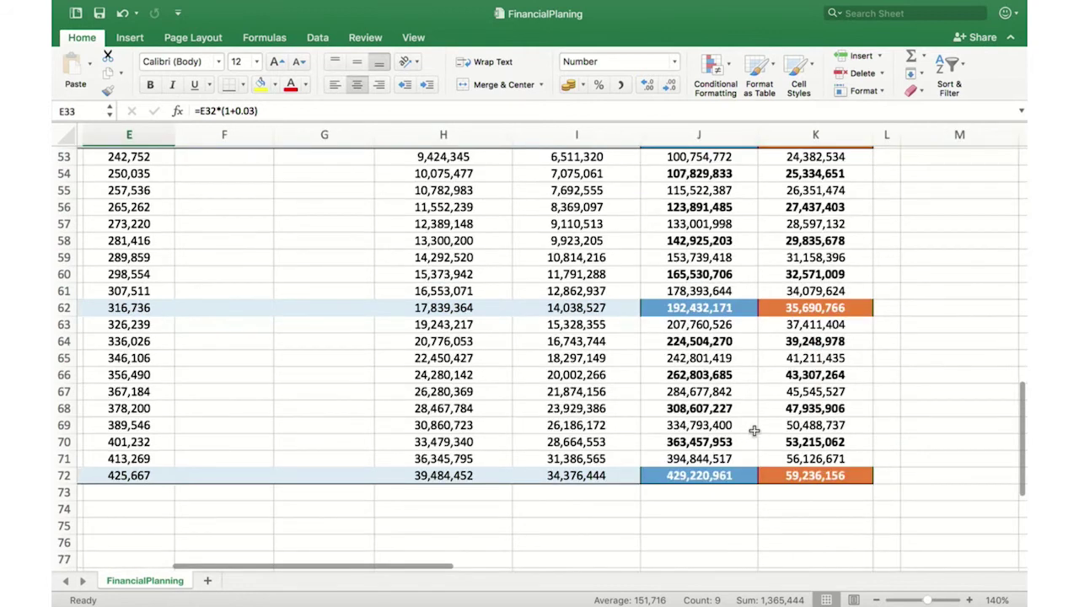
Step: Set the Investment Return in the planning assumptions to 15%
{"action": "scroll", "coordinate": [824, 373], "scroll_direction": "up", "scroll_amount": 10}
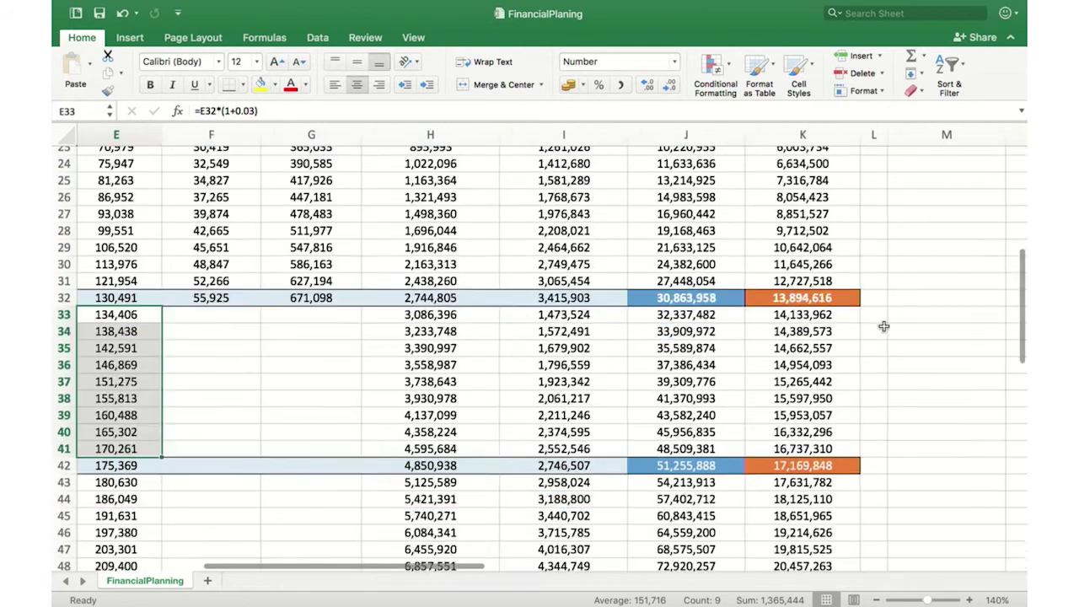
{"action": "scroll", "coordinate": [883, 327], "scroll_direction": "up", "scroll_amount": 1}
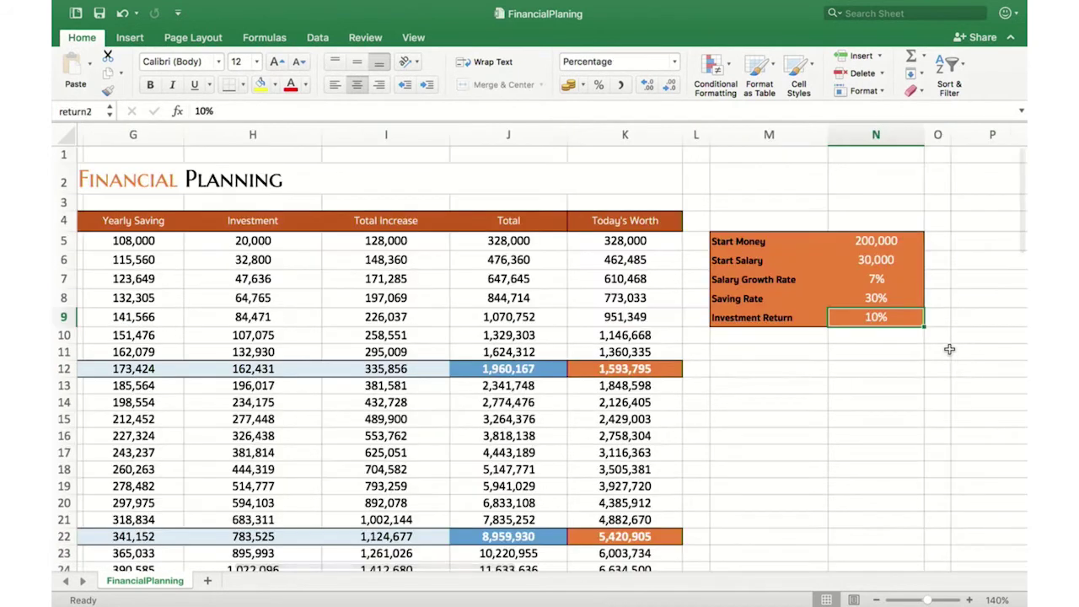
{"action": "key", "text": "BackSpace"}
{"action": "type", "text": "1"}
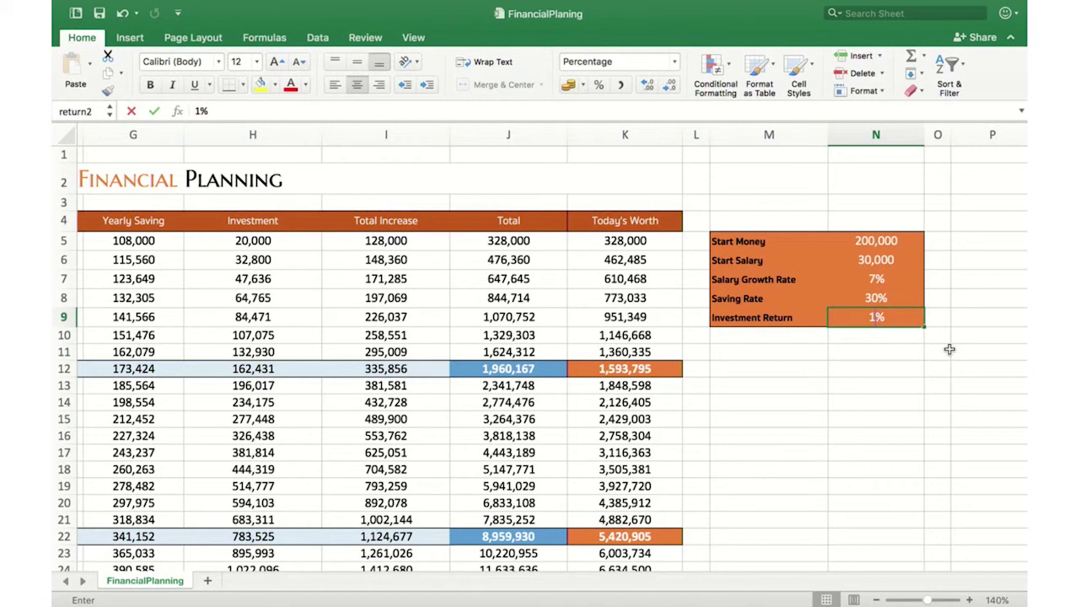
{"action": "type", "text": "5"}
{"action": "key", "text": "Return"}
Step: Examine the yearly projection at the 15% return up to retirement, focusing on the Total at age 60 (J32)
{"action": "scroll", "coordinate": [919, 405], "scroll_direction": "down", "scroll_amount": 3}
{"action": "left_click", "coordinate": [840, 406]}
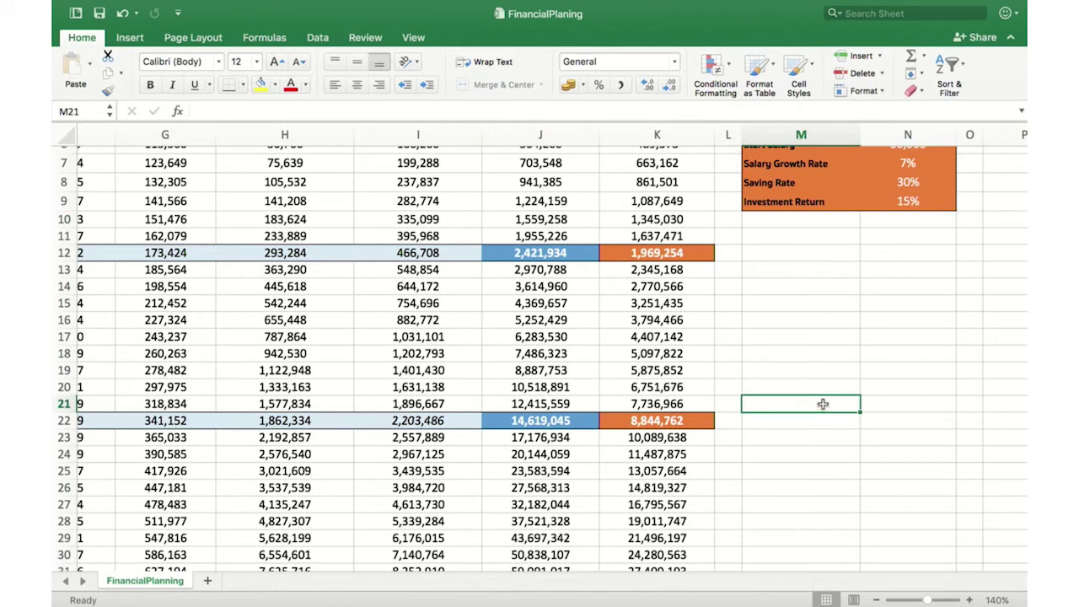
{"action": "scroll", "coordinate": [823, 405], "scroll_direction": "down", "scroll_amount": 5}
{"action": "scroll", "coordinate": [823, 404], "scroll_direction": "left", "scroll_amount": 3}
{"action": "left_click", "coordinate": [784, 403]}
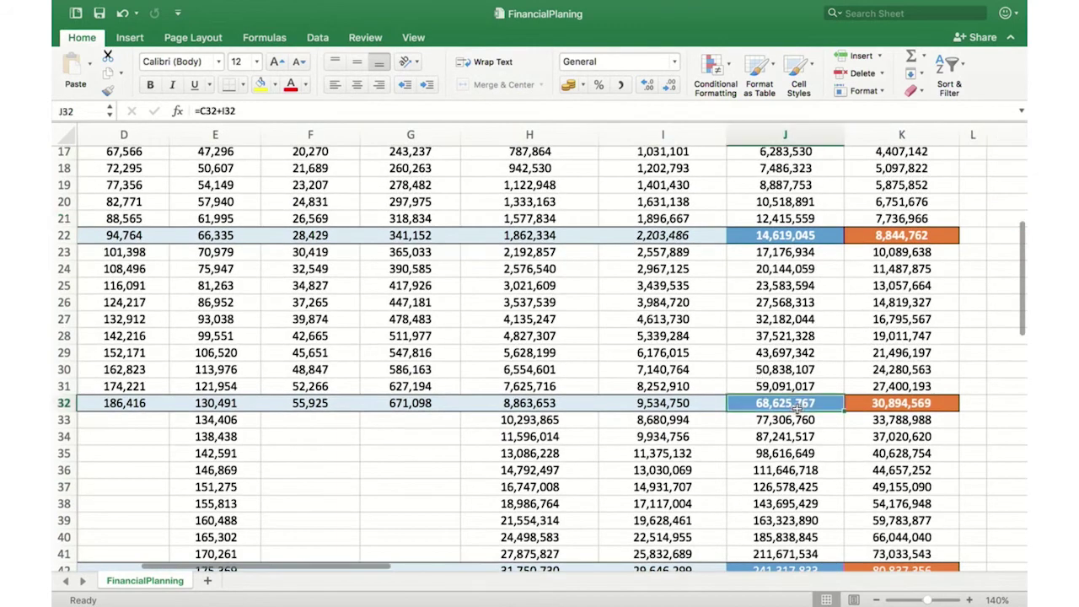
{"action": "scroll", "coordinate": [595, 403], "scroll_direction": "left", "scroll_amount": 3}
{"action": "scroll", "coordinate": [595, 402], "scroll_direction": "down", "scroll_amount": 1}
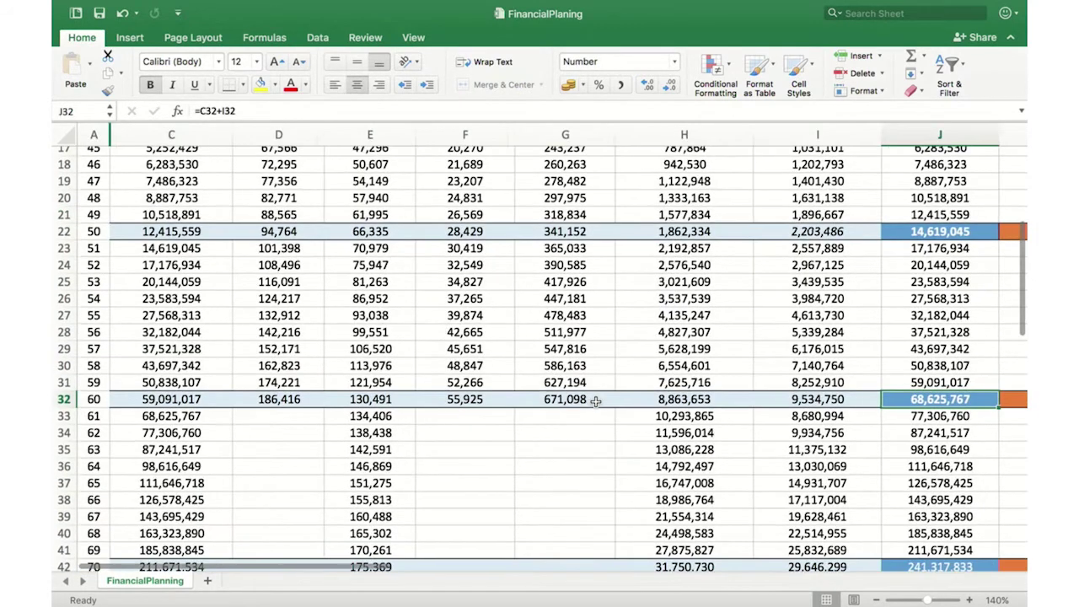
{"action": "scroll", "coordinate": [595, 402], "scroll_direction": "down", "scroll_amount": 1}
{"action": "scroll", "coordinate": [728, 385], "scroll_direction": "right", "scroll_amount": 1}
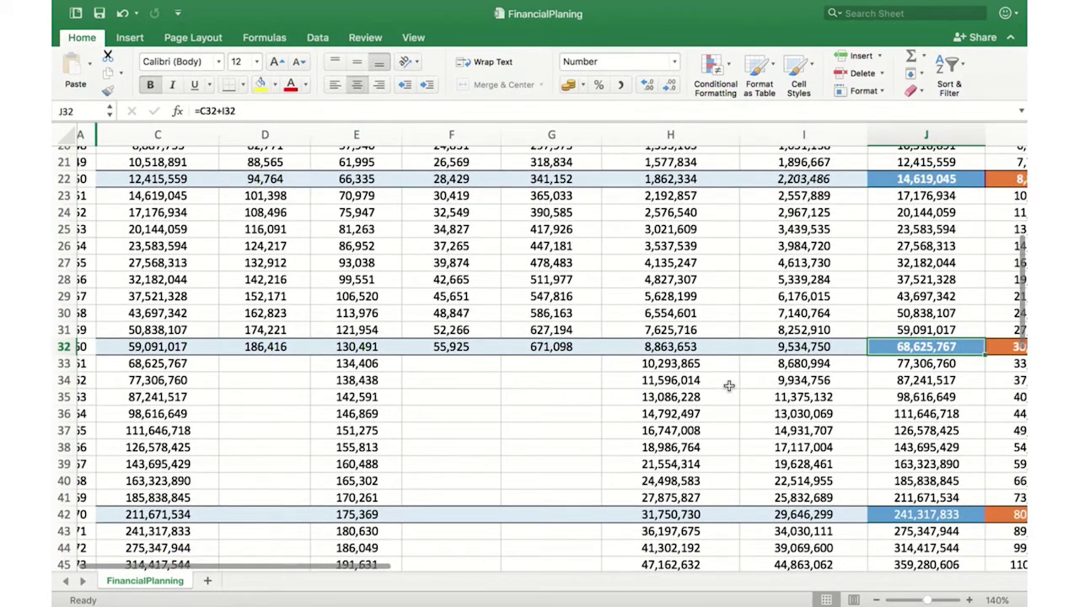
{"action": "scroll", "coordinate": [729, 385], "scroll_direction": "right", "scroll_amount": 1}
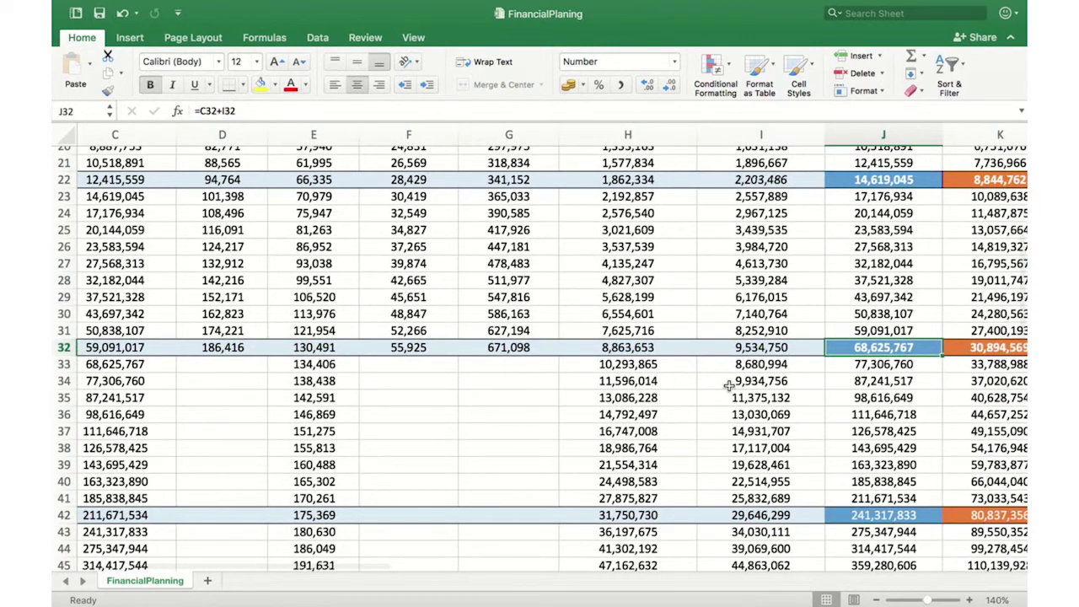
Step: Examine how the Total develops at the 15% return through the retirement years up to age 100
{"action": "scroll", "coordinate": [729, 385], "scroll_direction": "down", "scroll_amount": 4}
{"action": "scroll", "coordinate": [796, 385], "scroll_direction": "left", "scroll_amount": 2}
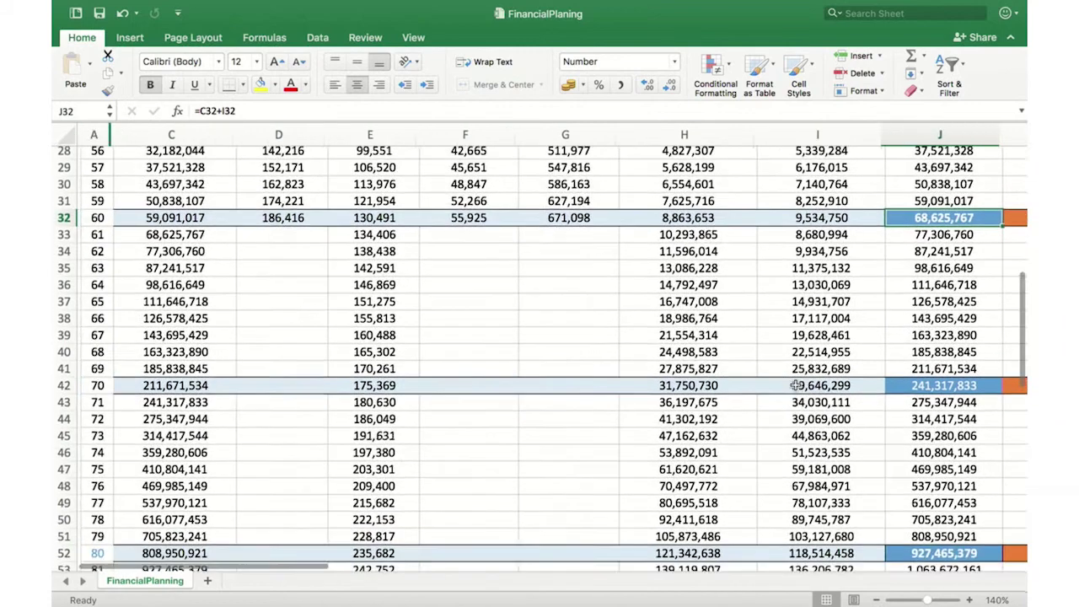
{"action": "scroll", "coordinate": [796, 385], "scroll_direction": "down", "scroll_amount": 5}
{"action": "scroll", "coordinate": [796, 385], "scroll_direction": "down", "scroll_amount": 6}
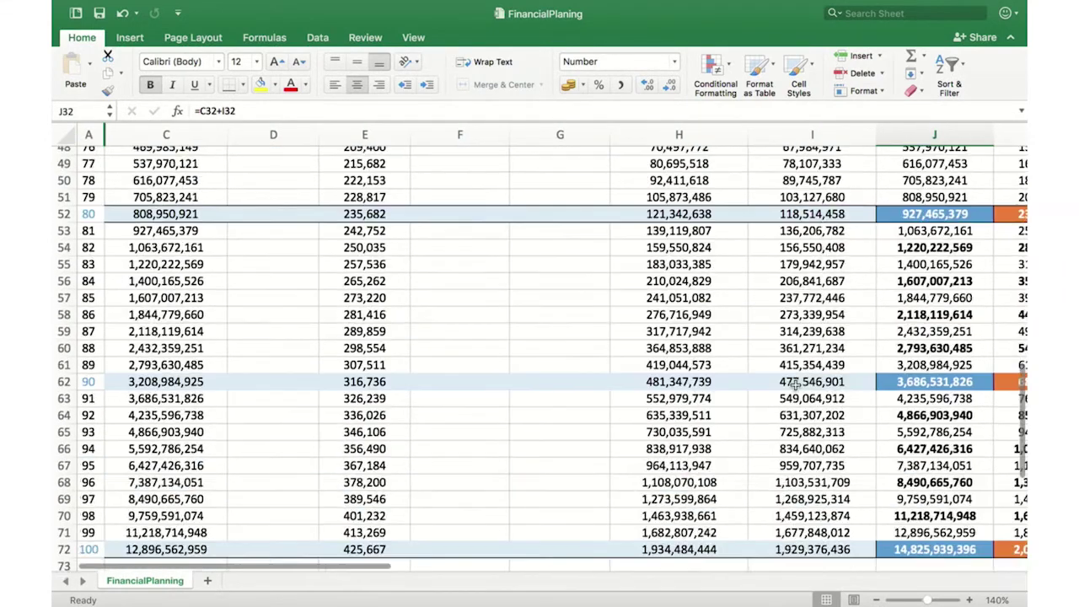
{"action": "scroll", "coordinate": [796, 385], "scroll_direction": "down", "scroll_amount": 1}
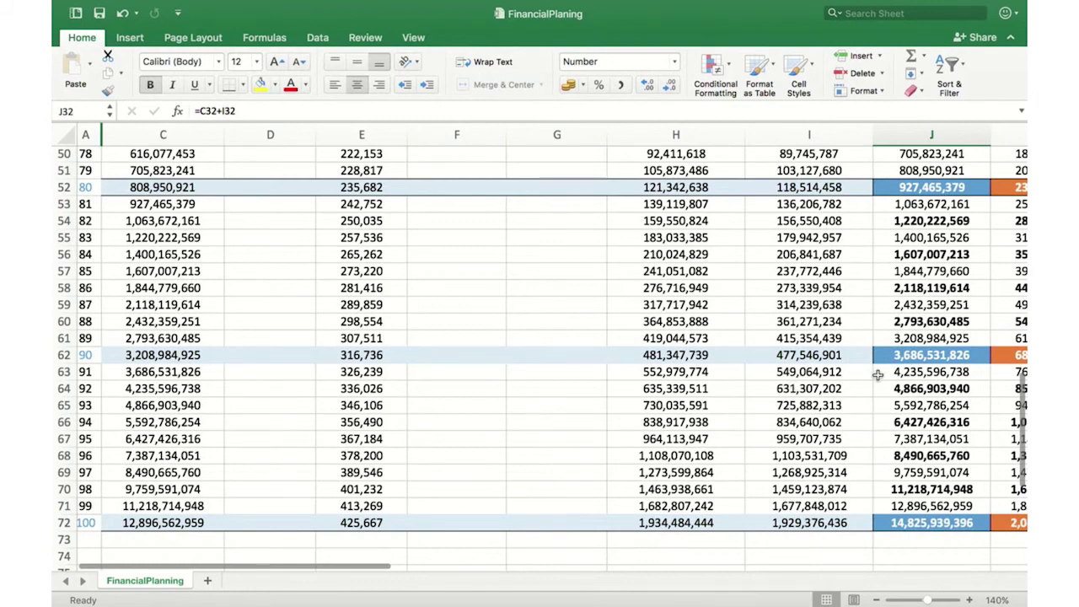
Step: Set the Investment Return in the planning assumptions to 20%
{"action": "scroll", "coordinate": [878, 375], "scroll_direction": "right", "scroll_amount": 4}
{"action": "scroll", "coordinate": [877, 374], "scroll_direction": "up", "scroll_amount": 10}
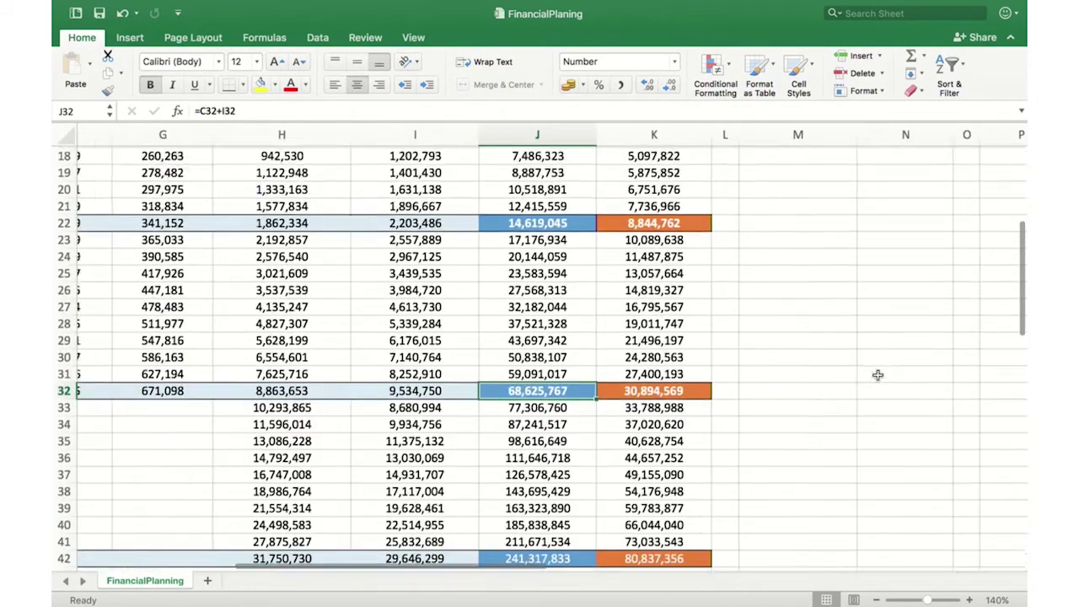
{"action": "scroll", "coordinate": [878, 375], "scroll_direction": "up", "scroll_amount": 8}
{"action": "left_click", "coordinate": [887, 274]}
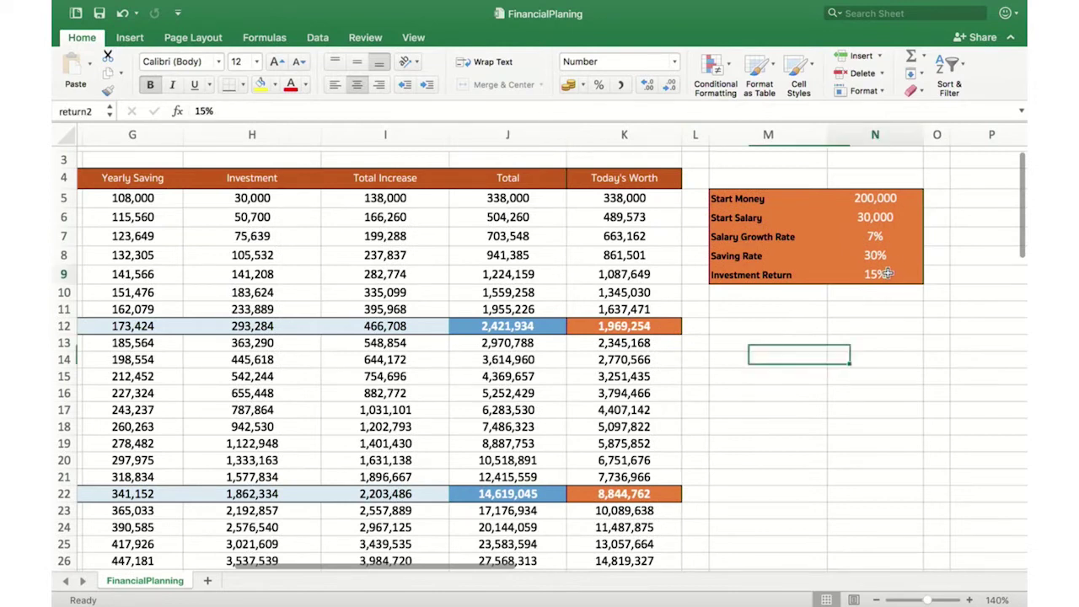
{"action": "type", "text": "20"}
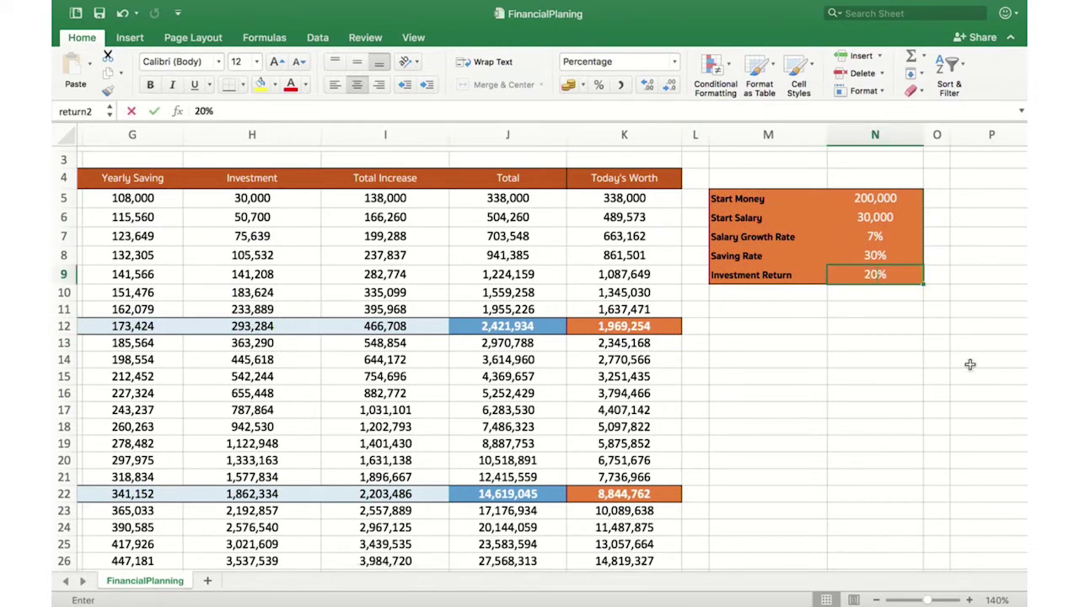
{"action": "key", "text": "Return"}
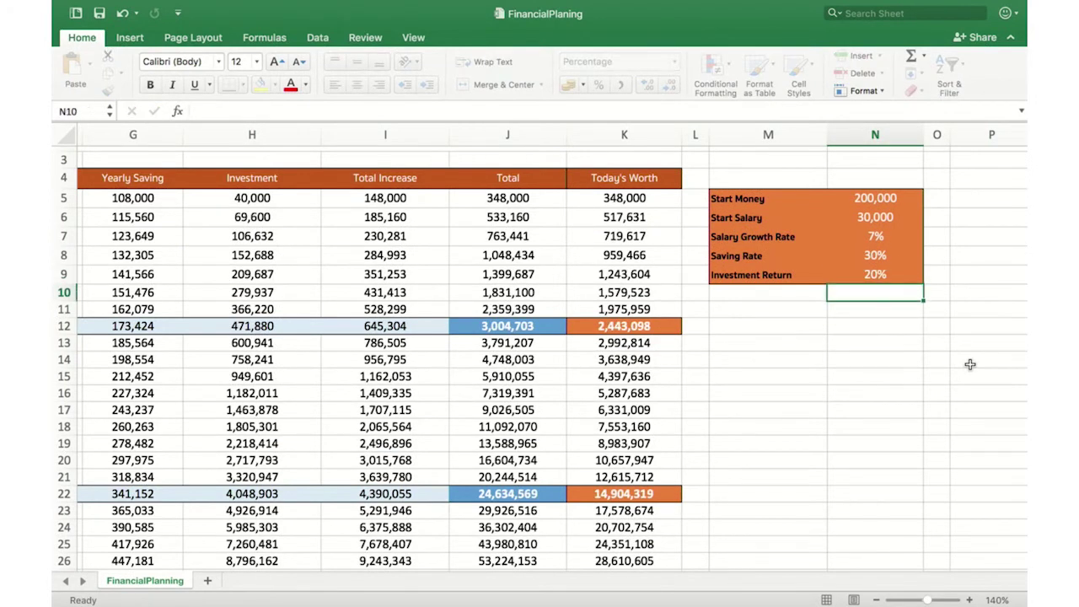
Step: Examine the projection at the 20% return, focusing on the Total and Today's Worth at age 60
{"action": "scroll", "coordinate": [970, 364], "scroll_direction": "down", "scroll_amount": 5}
{"action": "scroll", "coordinate": [969, 364], "scroll_direction": "left", "scroll_amount": 2}
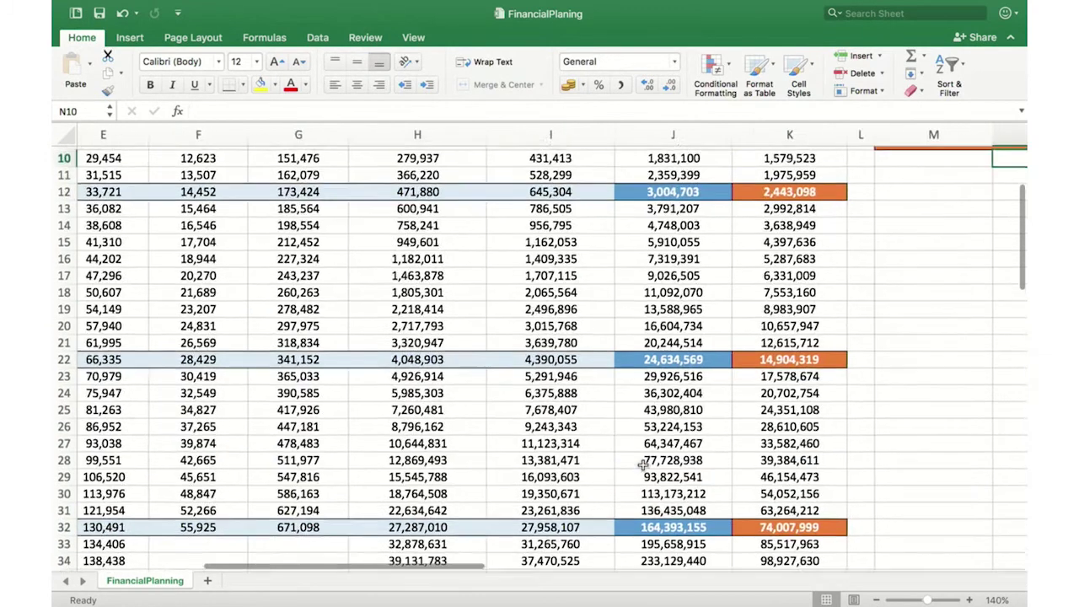
{"action": "scroll", "coordinate": [642, 464], "scroll_direction": "up", "scroll_amount": 5}
{"action": "scroll", "coordinate": [643, 463], "scroll_direction": "right", "scroll_amount": 1}
{"action": "left_click", "coordinate": [943, 281]}
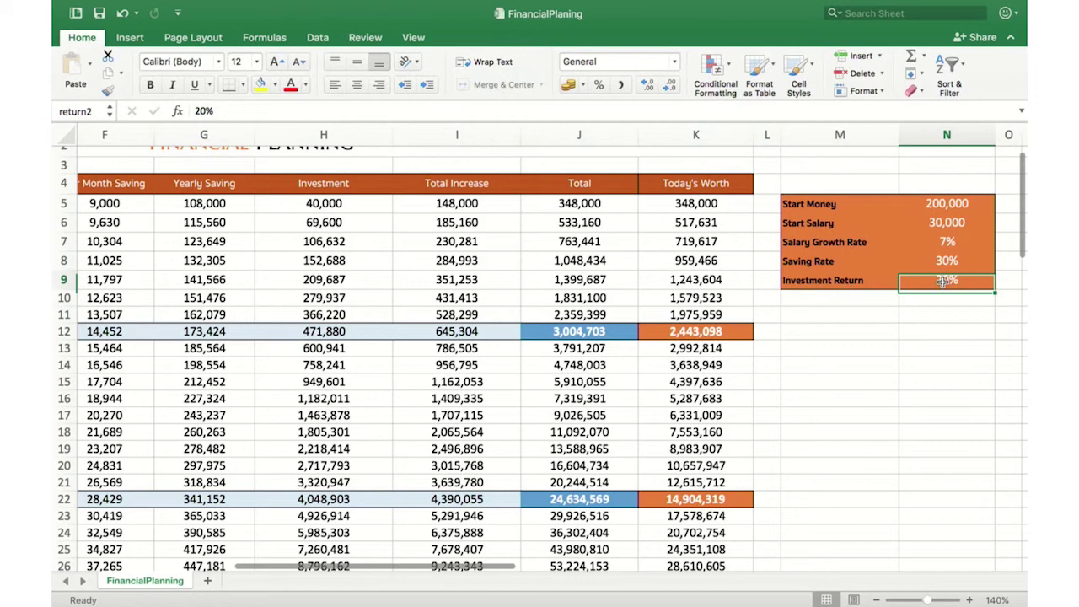
{"action": "scroll", "coordinate": [954, 369], "scroll_direction": "down", "scroll_amount": 10}
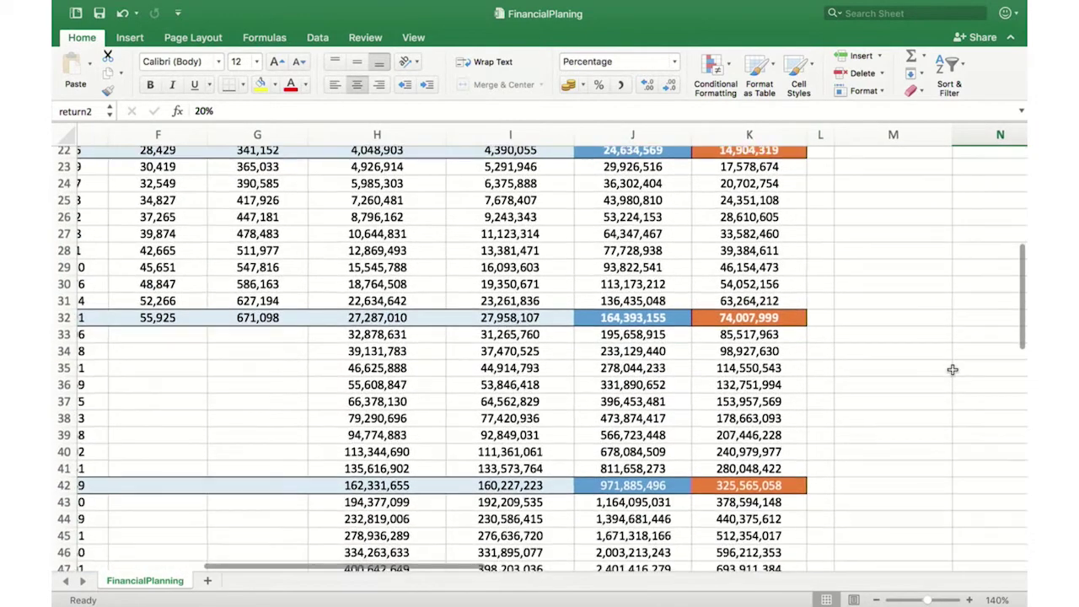
{"action": "scroll", "coordinate": [955, 369], "scroll_direction": "left", "scroll_amount": 3}
{"action": "left_click", "coordinate": [943, 314]}
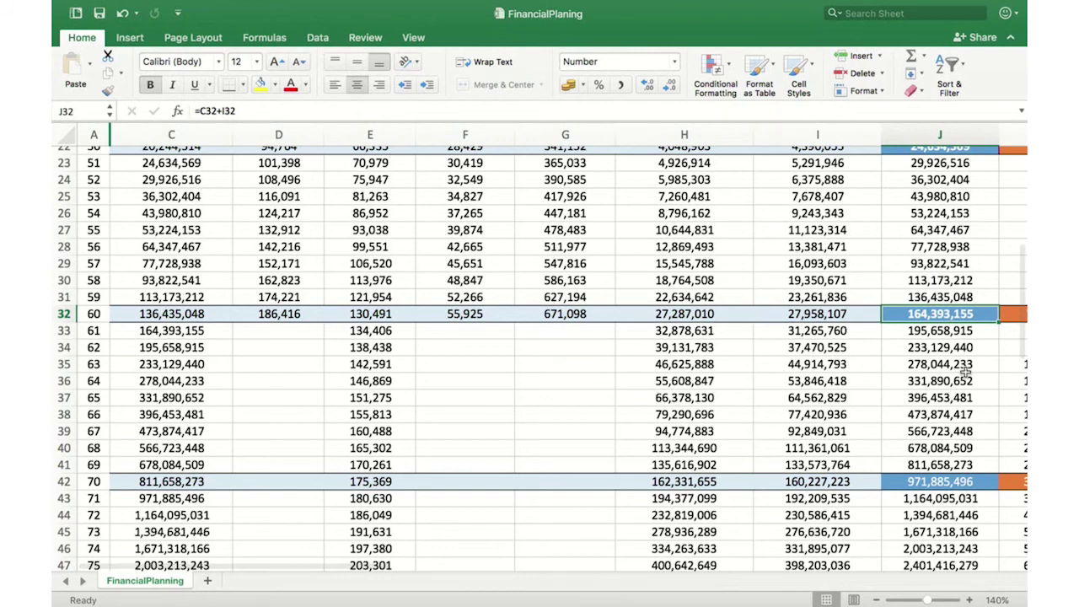
{"action": "scroll", "coordinate": [965, 369], "scroll_direction": "up", "scroll_amount": 2}
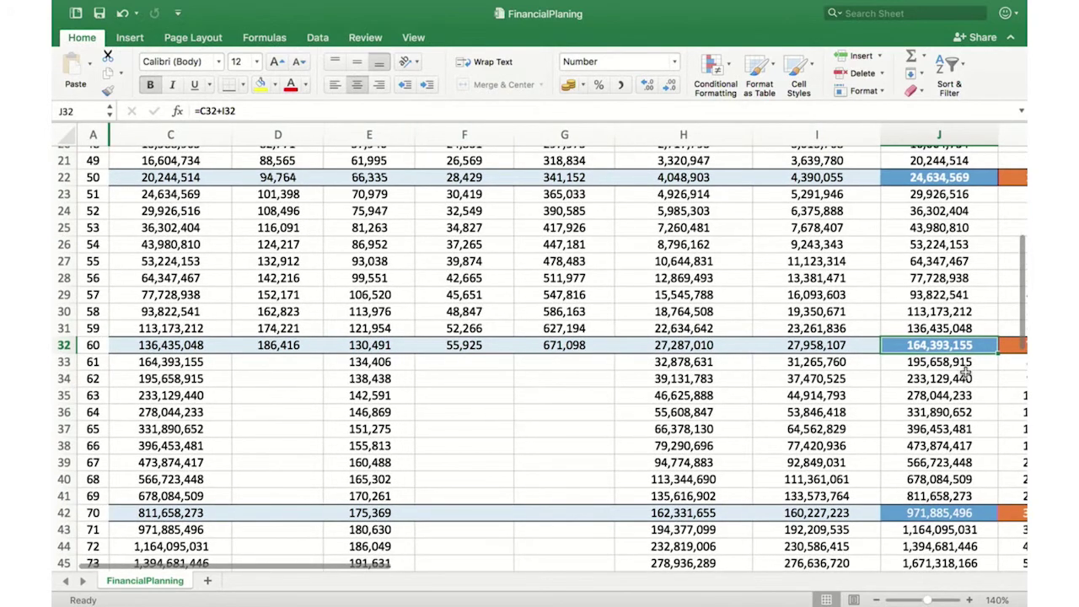
{"action": "scroll", "coordinate": [965, 371], "scroll_direction": "right", "scroll_amount": 1}
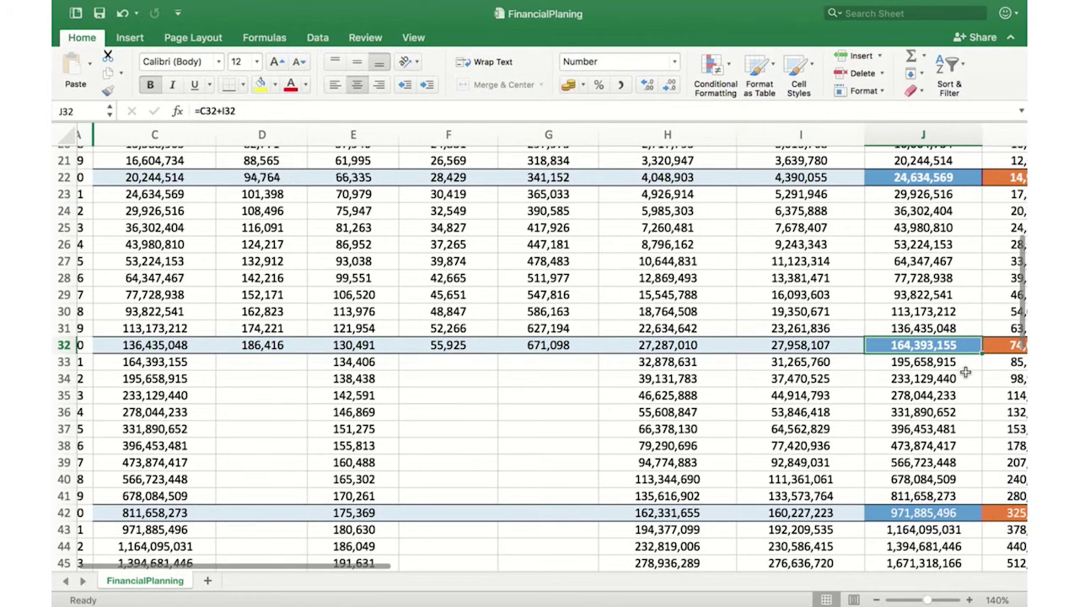
{"action": "scroll", "coordinate": [965, 371], "scroll_direction": "right", "scroll_amount": 3}
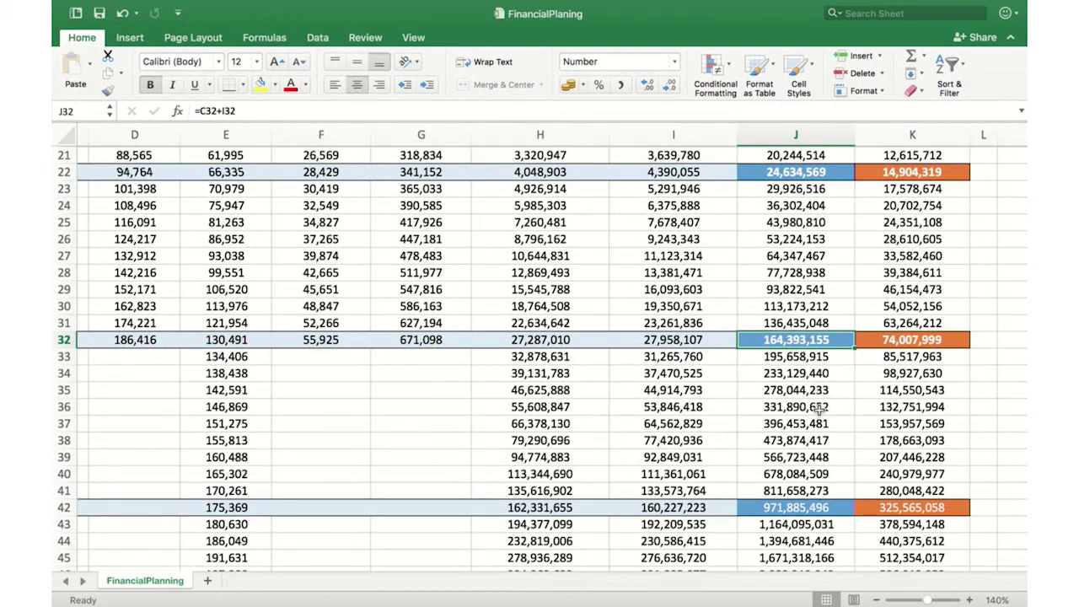
Step: Recheck the Investment Return assumption, then inspect the Totals at age 60 (J32) and age 70 (J42)
{"action": "scroll", "coordinate": [819, 409], "scroll_direction": "up", "scroll_amount": 10}
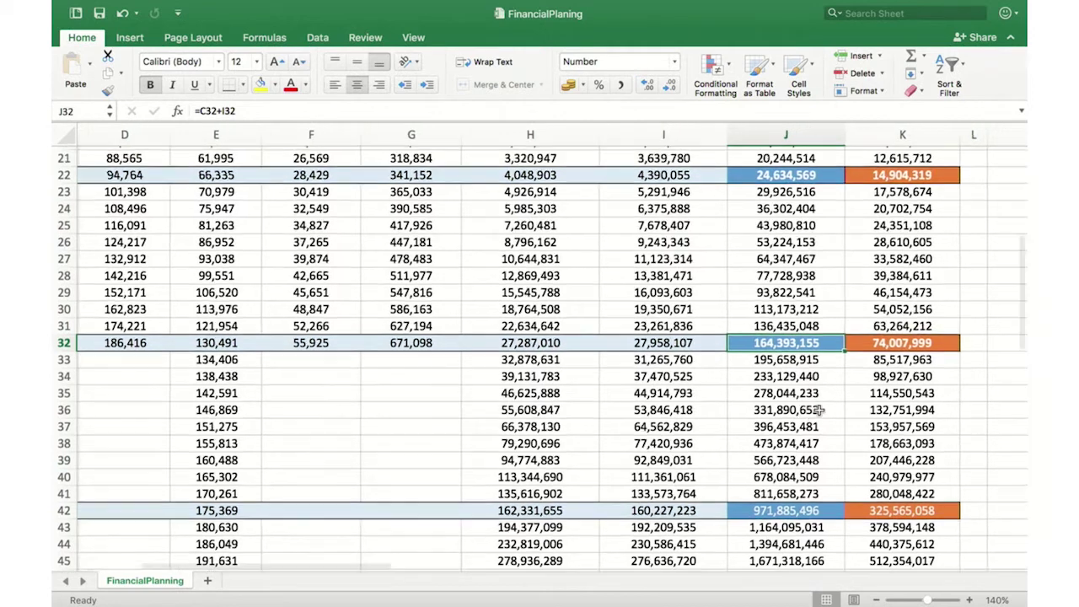
{"action": "scroll", "coordinate": [819, 409], "scroll_direction": "right", "scroll_amount": 3}
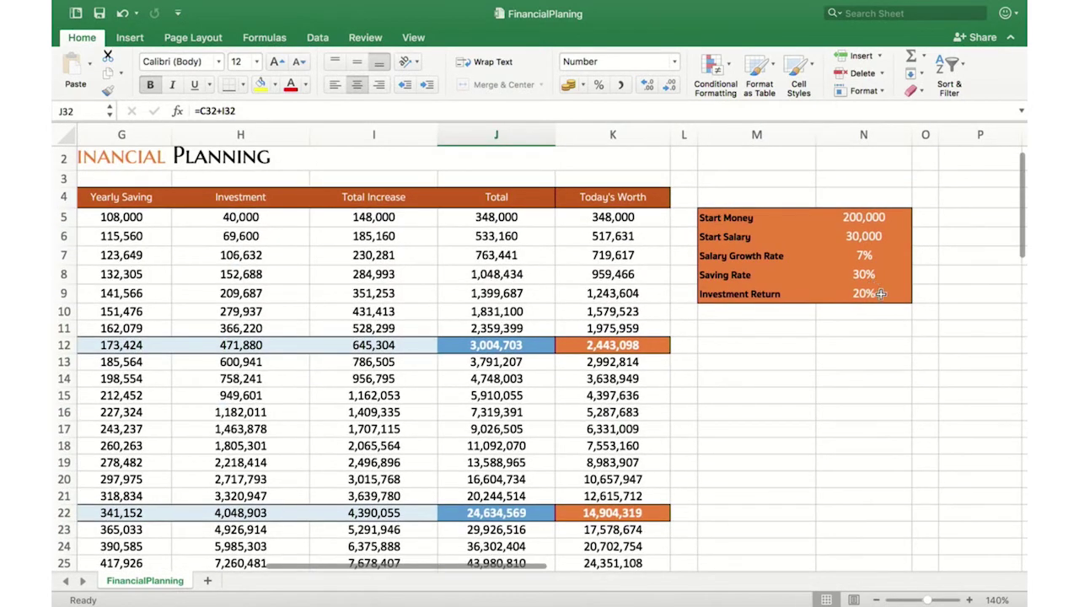
{"action": "left_click", "coordinate": [871, 292]}
{"action": "scroll", "coordinate": [812, 438], "scroll_direction": "down", "scroll_amount": 9}
{"action": "scroll", "coordinate": [813, 439], "scroll_direction": "left", "scroll_amount": 2}
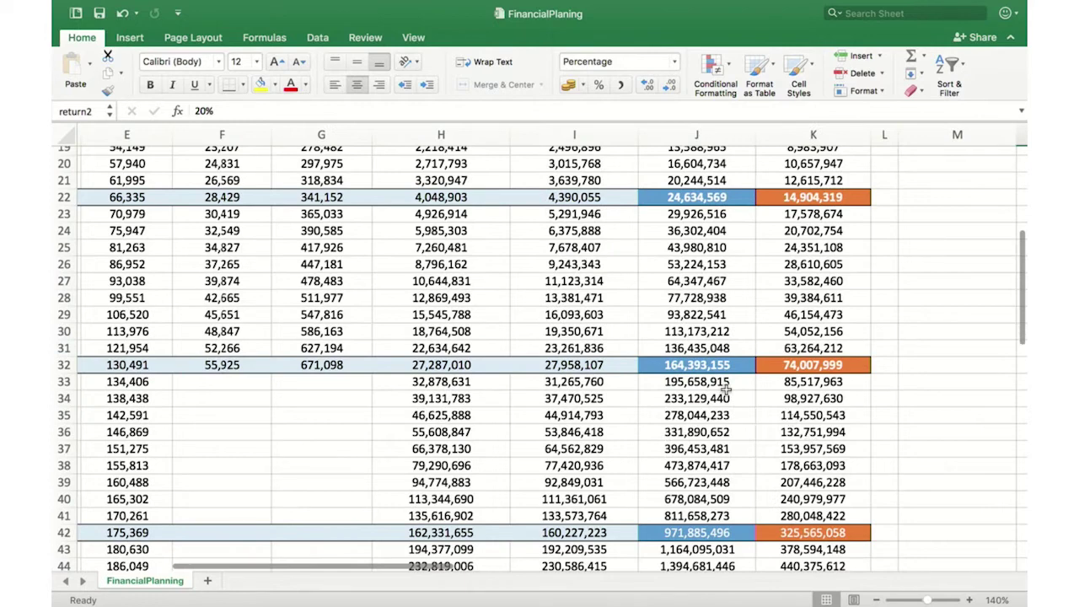
{"action": "left_click", "coordinate": [698, 365]}
{"action": "scroll", "coordinate": [698, 364], "scroll_direction": "down", "scroll_amount": 5}
{"action": "scroll", "coordinate": [699, 364], "scroll_direction": "left", "scroll_amount": 3}
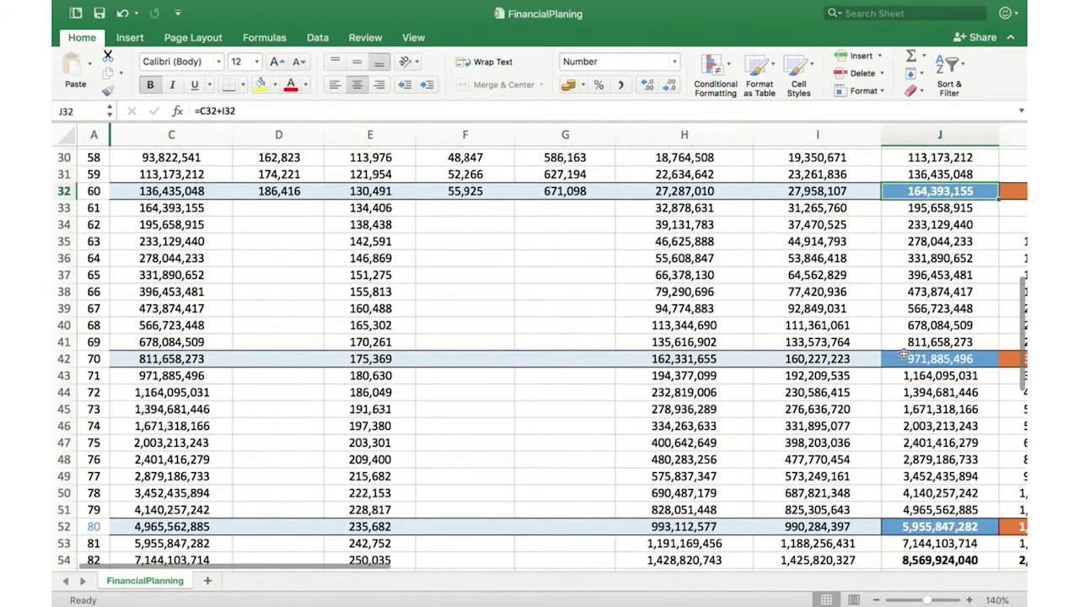
{"action": "left_click", "coordinate": [904, 356]}
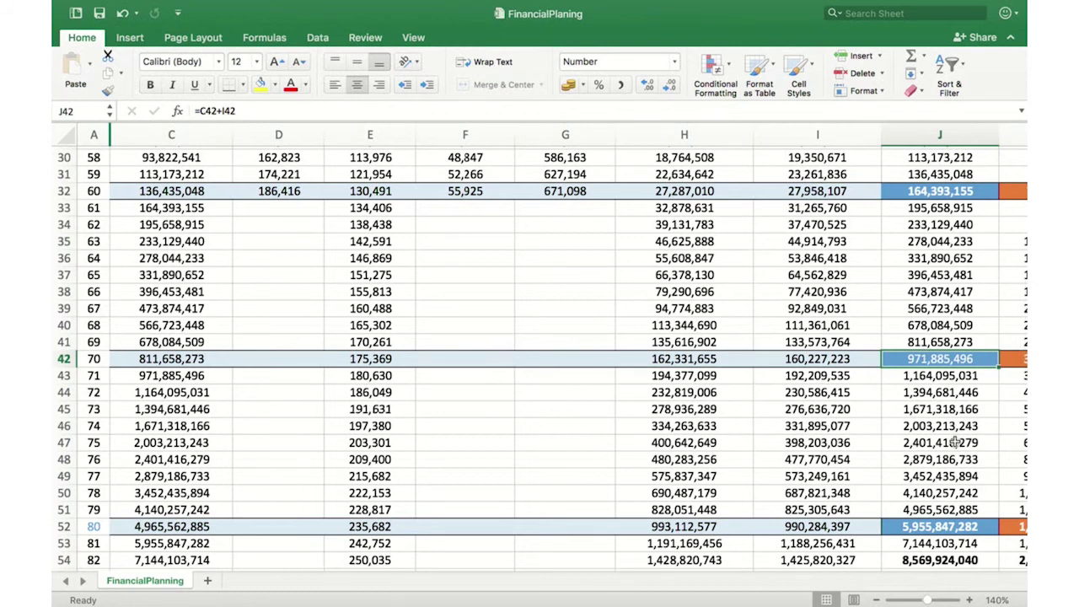
Step: Inspect the Total at age 80 (J52) under the 20% return
{"action": "scroll", "coordinate": [956, 442], "scroll_direction": "up", "scroll_amount": 1}
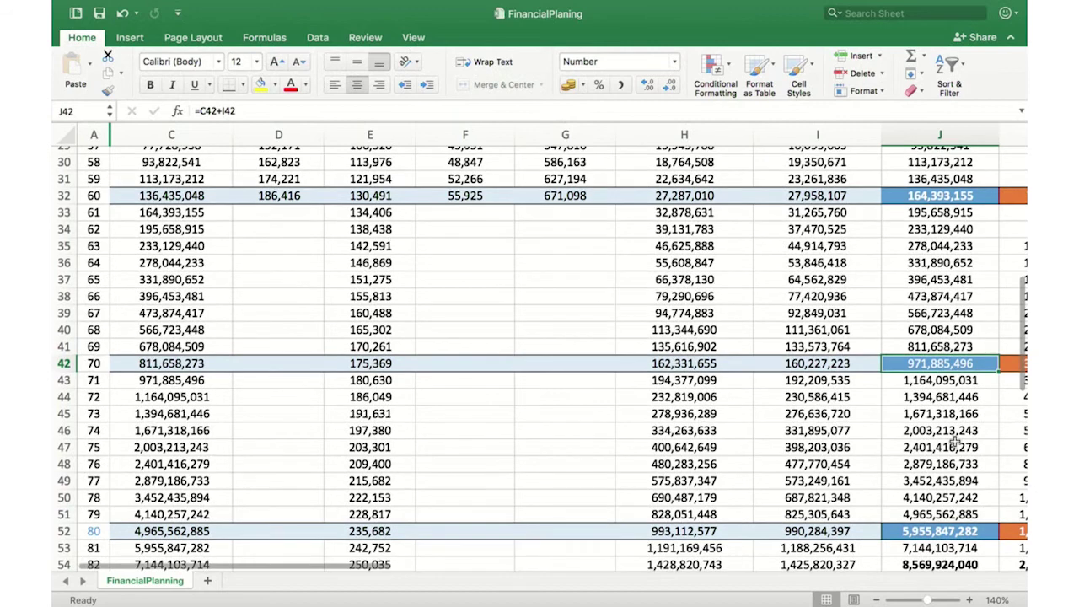
{"action": "scroll", "coordinate": [955, 442], "scroll_direction": "down", "scroll_amount": 3}
{"action": "left_click", "coordinate": [952, 453]}
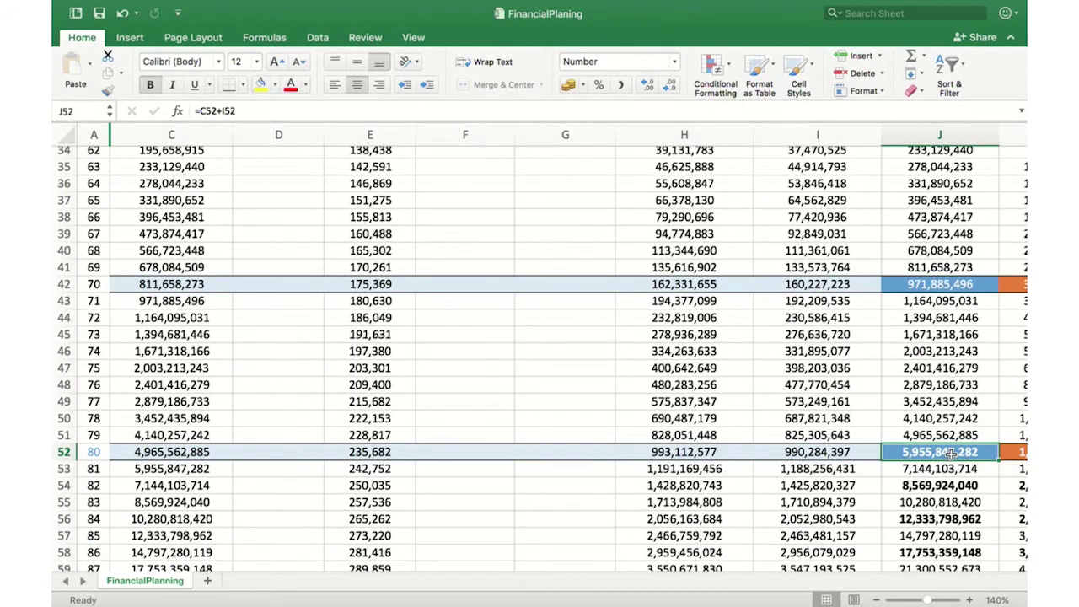
{"action": "scroll", "coordinate": [951, 453], "scroll_direction": "right", "scroll_amount": 2}
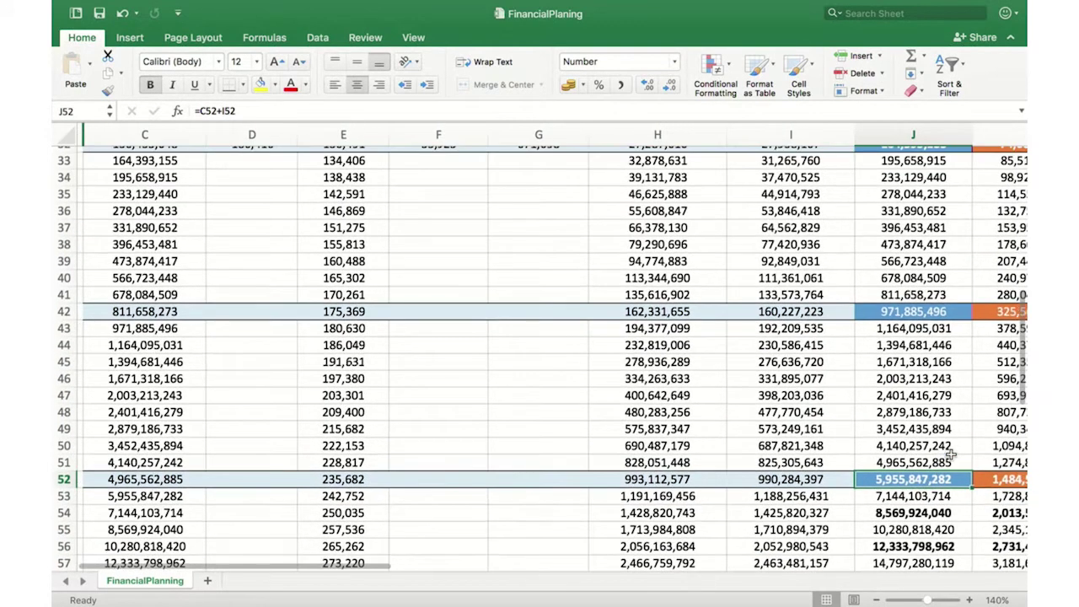
Step: Set the Investment Return in the planning assumptions to 27%
{"action": "scroll", "coordinate": [951, 456], "scroll_direction": "up", "scroll_amount": 5}
{"action": "scroll", "coordinate": [951, 455], "scroll_direction": "up", "scroll_amount": 15}
{"action": "scroll", "coordinate": [951, 455], "scroll_direction": "left", "scroll_amount": 4}
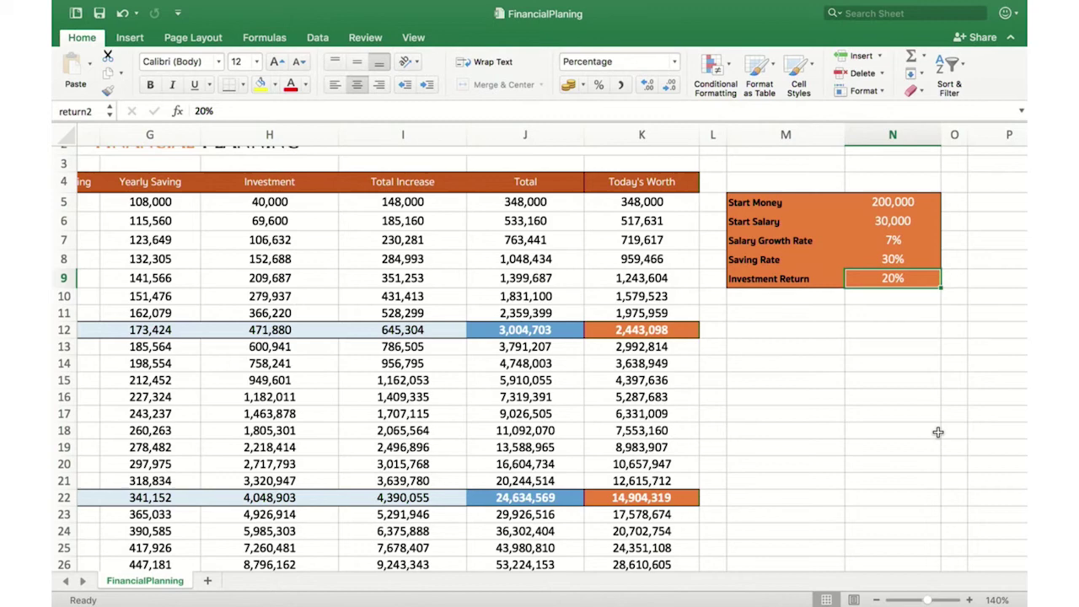
{"action": "type", "text": "27"}
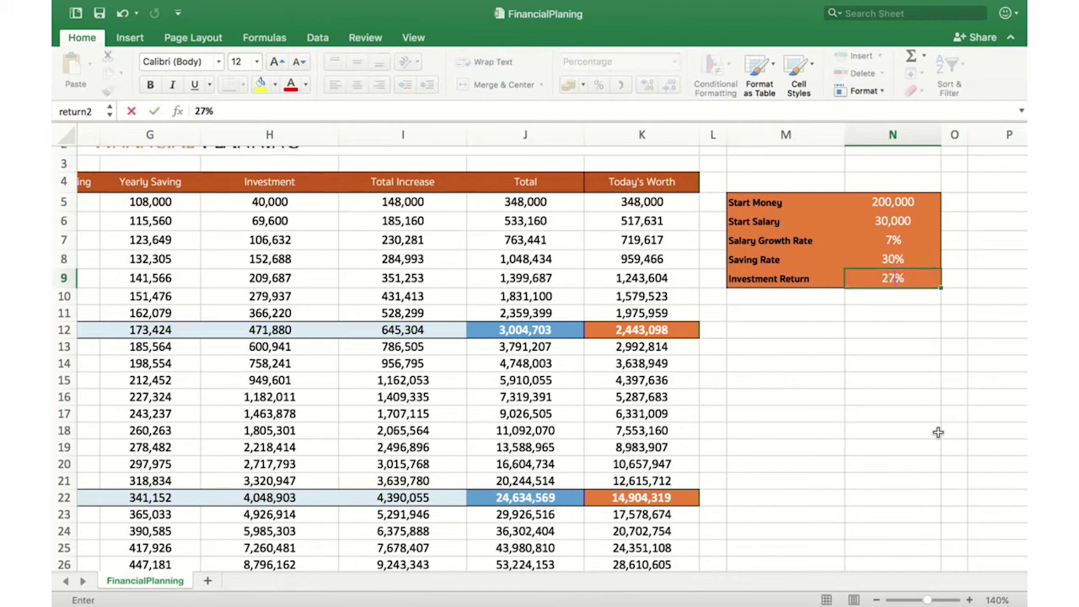
{"action": "key", "text": "Return"}
Step: Inspect the Total (J32) and Today's Worth at age 60 under the 27% return
{"action": "scroll", "coordinate": [939, 432], "scroll_direction": "left", "scroll_amount": 10}
{"action": "scroll", "coordinate": [939, 432], "scroll_direction": "down", "scroll_amount": 5}
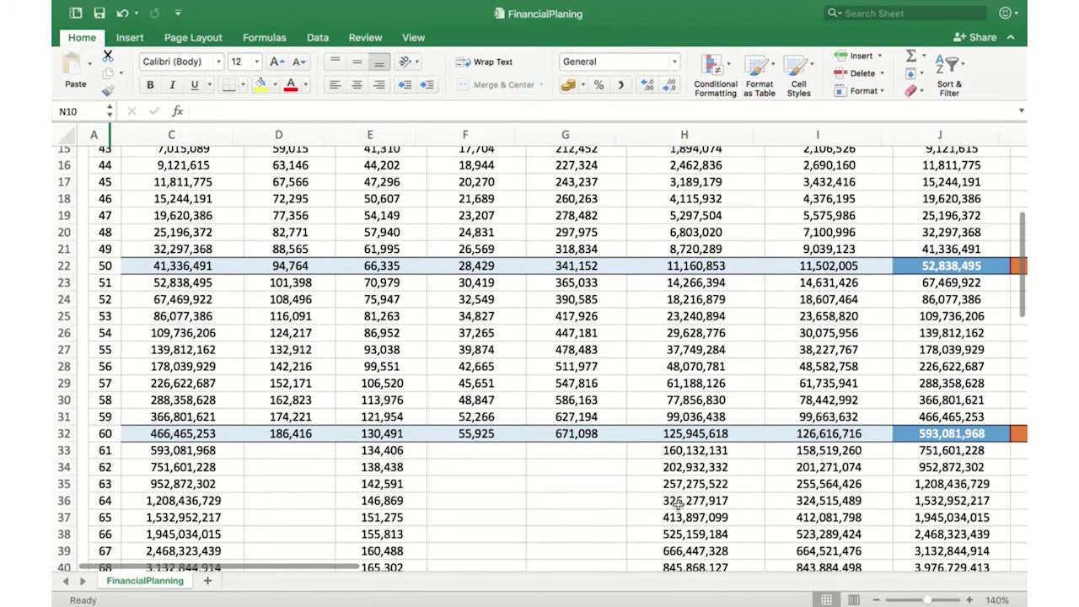
{"action": "scroll", "coordinate": [678, 503], "scroll_direction": "down", "scroll_amount": 2}
{"action": "left_click", "coordinate": [936, 395]}
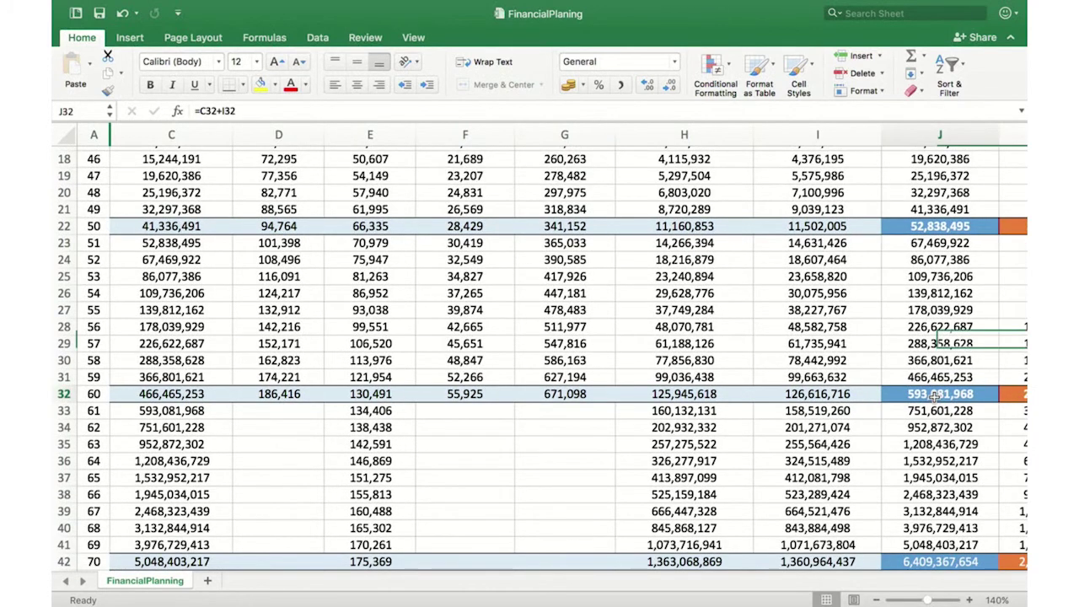
{"action": "scroll", "coordinate": [936, 395], "scroll_direction": "right", "scroll_amount": 3}
{"action": "scroll", "coordinate": [936, 395], "scroll_direction": "up", "scroll_amount": 1}
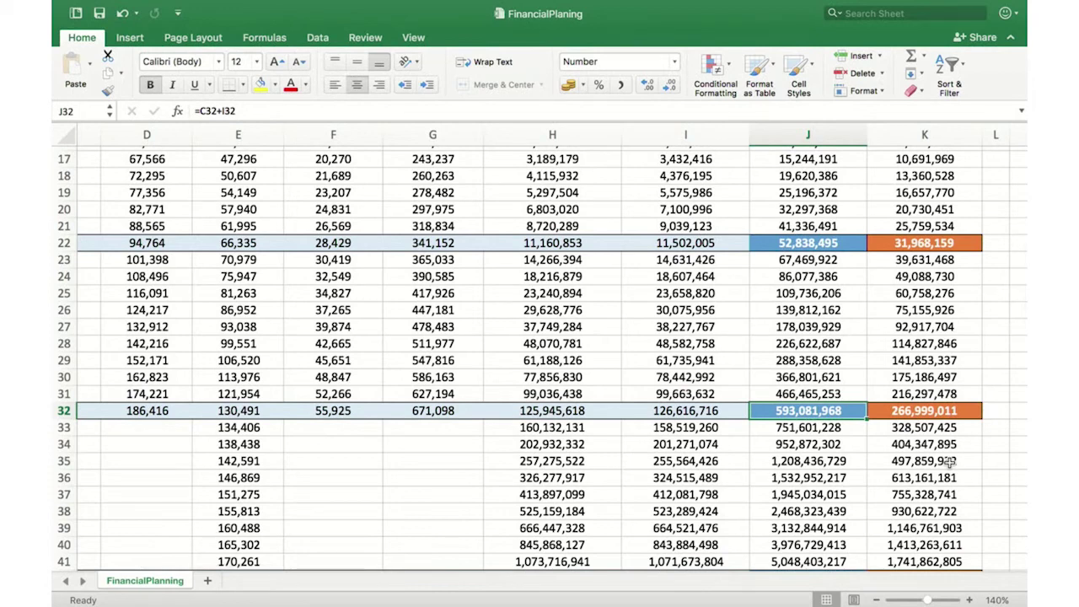
Step: Follow the Total column at the 27% return from age 60 through the retirement years to age 100
{"action": "scroll", "coordinate": [950, 462], "scroll_direction": "left", "scroll_amount": 3}
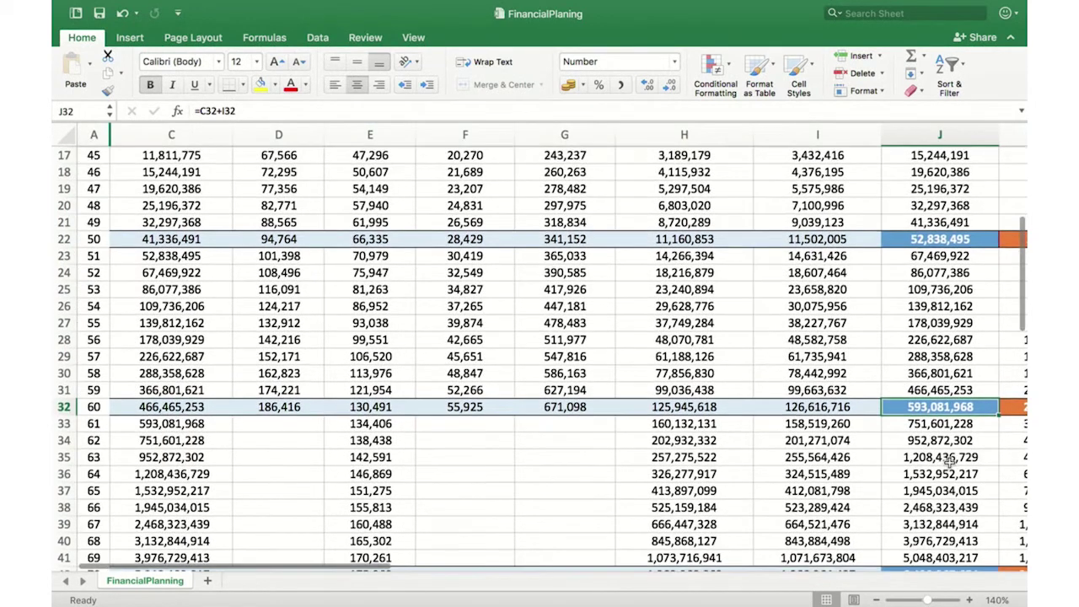
{"action": "scroll", "coordinate": [950, 461], "scroll_direction": "down", "scroll_amount": 1}
{"action": "scroll", "coordinate": [950, 461], "scroll_direction": "down", "scroll_amount": 2}
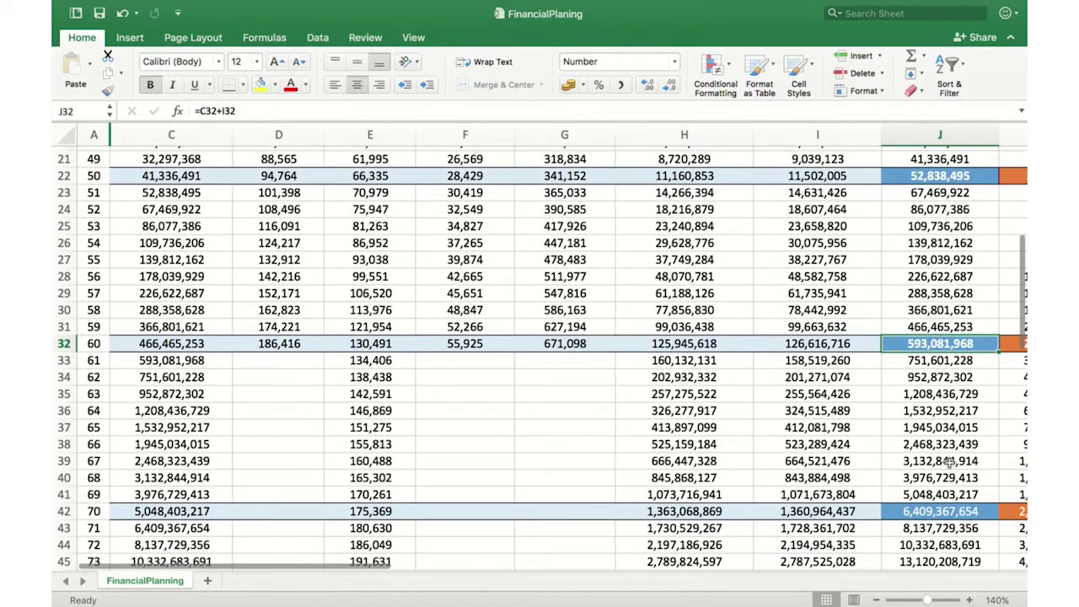
{"action": "scroll", "coordinate": [951, 461], "scroll_direction": "down", "scroll_amount": 6}
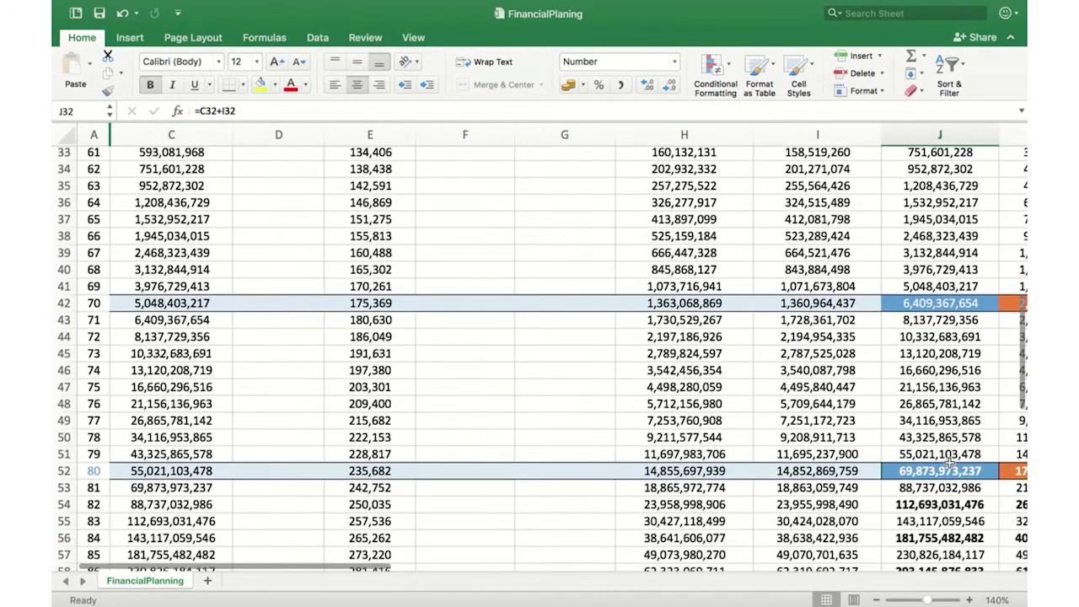
{"action": "scroll", "coordinate": [951, 461], "scroll_direction": "down", "scroll_amount": 7}
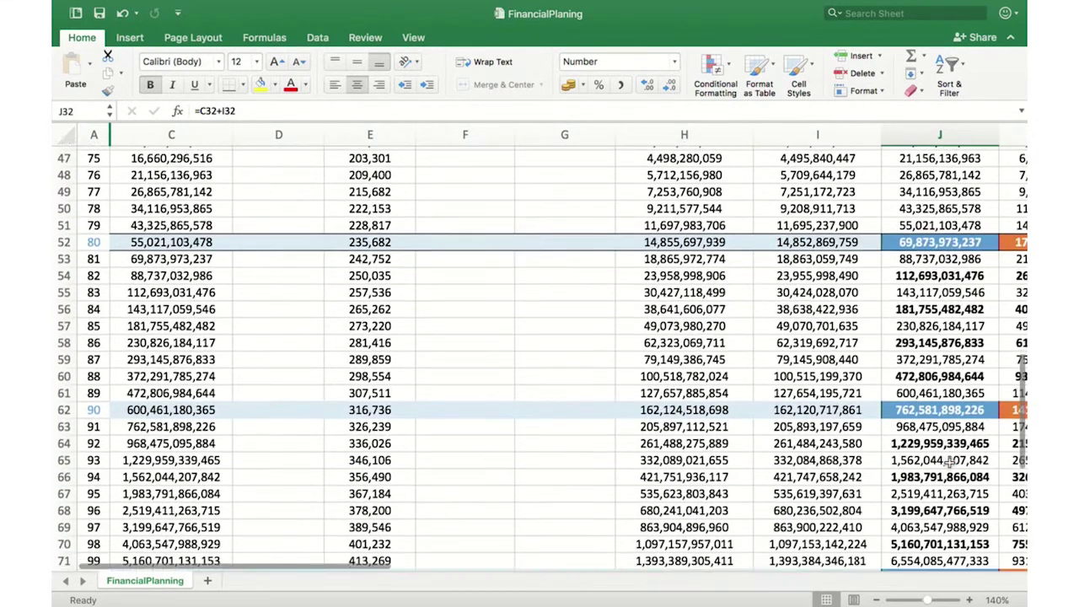
{"action": "scroll", "coordinate": [951, 461], "scroll_direction": "down", "scroll_amount": 2}
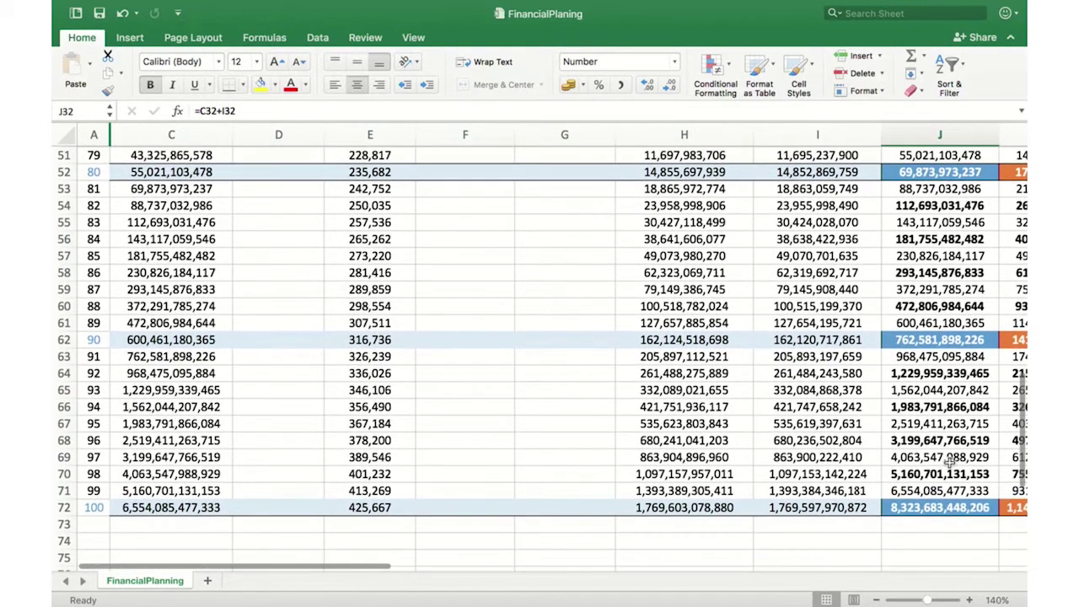
Step: Review the planning assumptions, checking the Start Money (N5) and Investment Return (N9) values
{"action": "scroll", "coordinate": [950, 462], "scroll_direction": "up", "scroll_amount": 20}
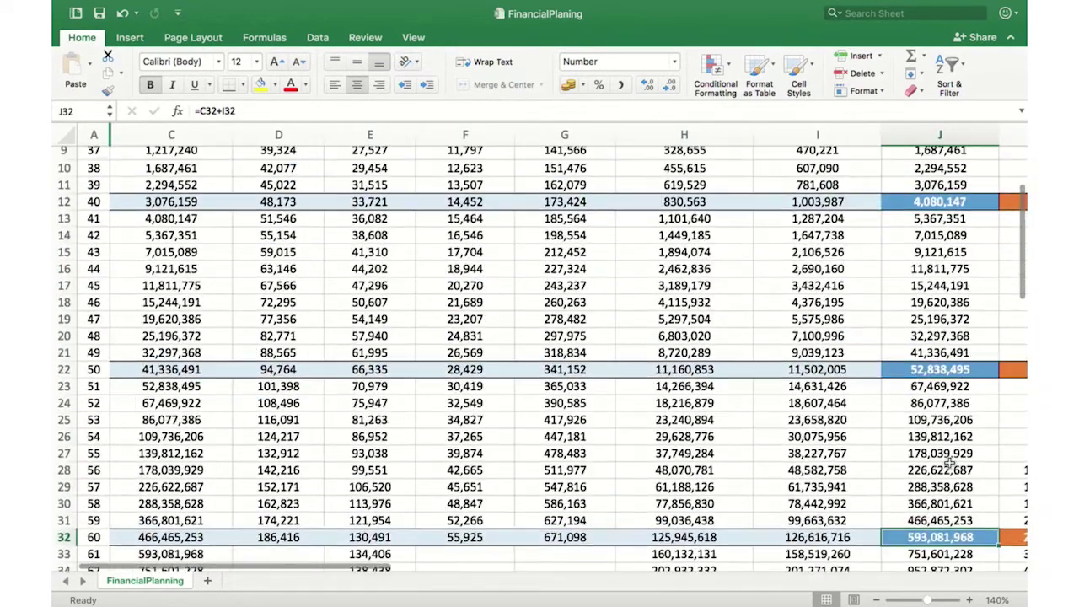
{"action": "scroll", "coordinate": [950, 462], "scroll_direction": "right", "scroll_amount": 10}
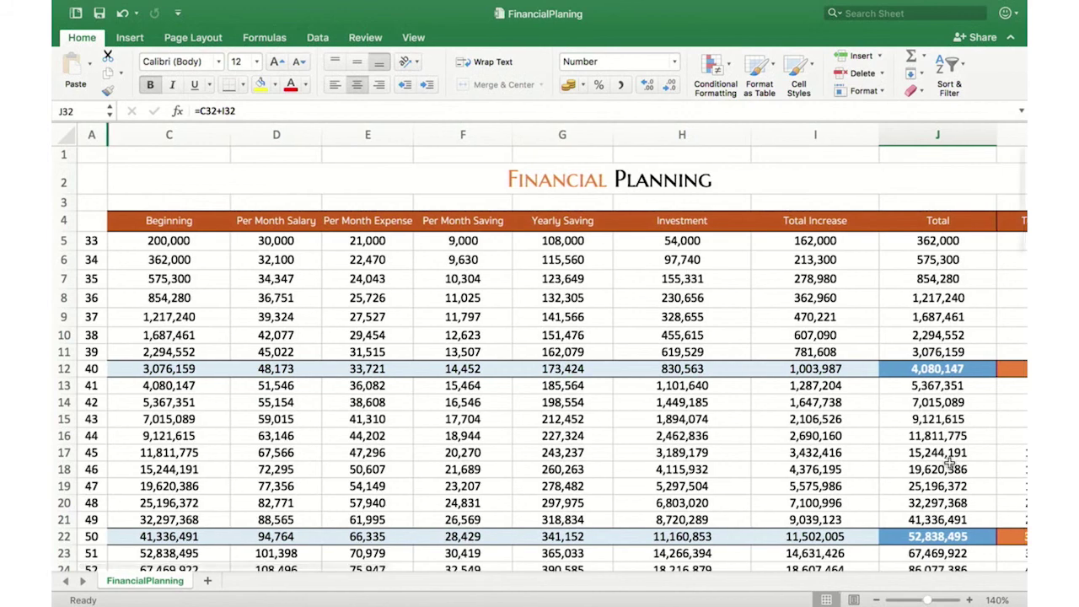
{"action": "scroll", "coordinate": [949, 462], "scroll_direction": "right", "scroll_amount": 1}
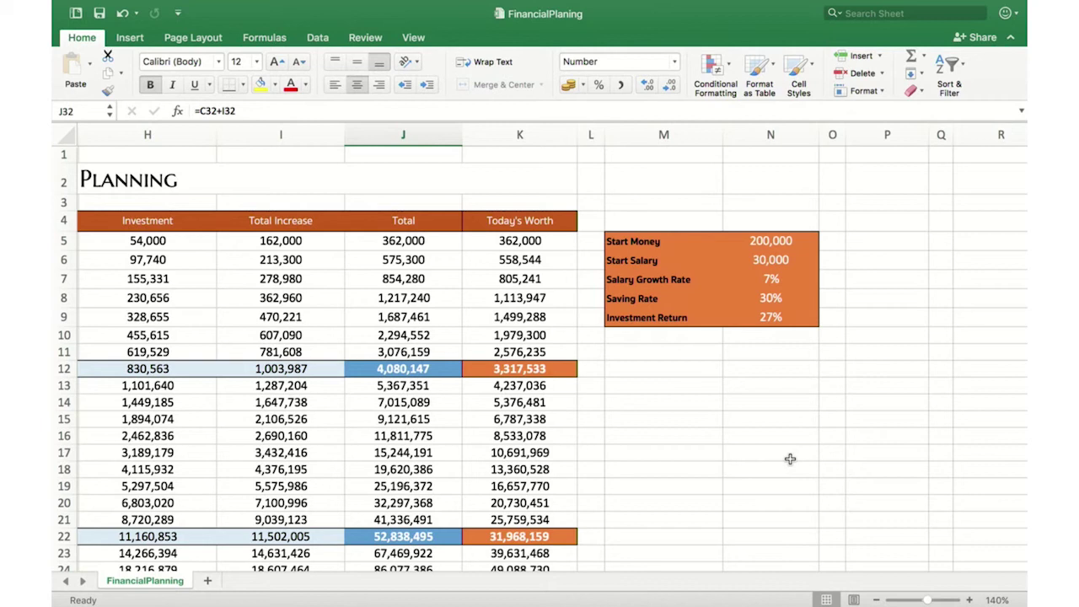
{"action": "scroll", "coordinate": [790, 459], "scroll_direction": "left", "scroll_amount": 3}
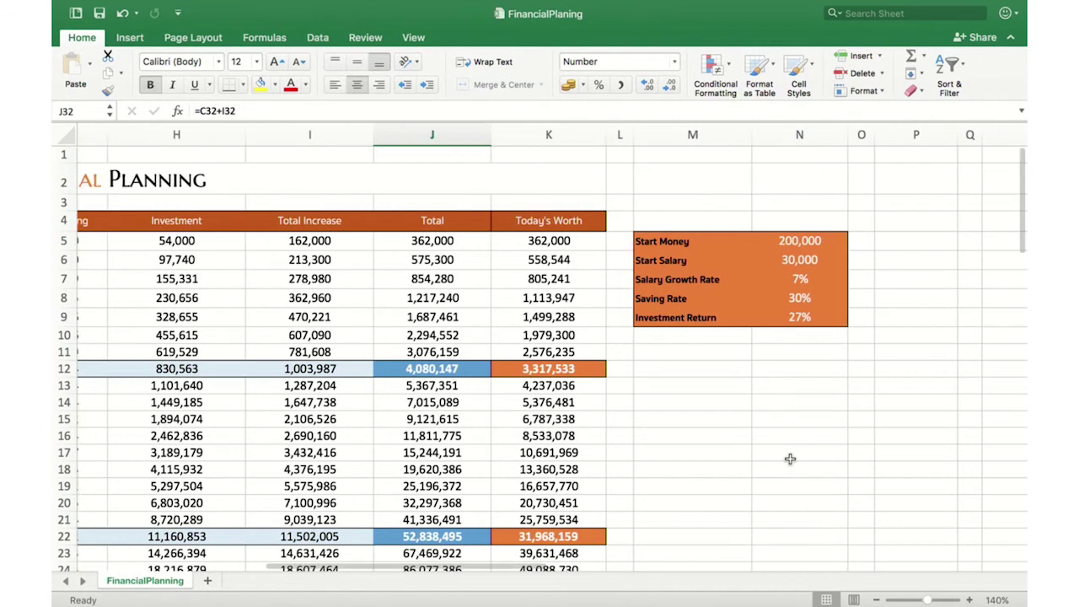
{"action": "scroll", "coordinate": [790, 459], "scroll_direction": "left", "scroll_amount": 2}
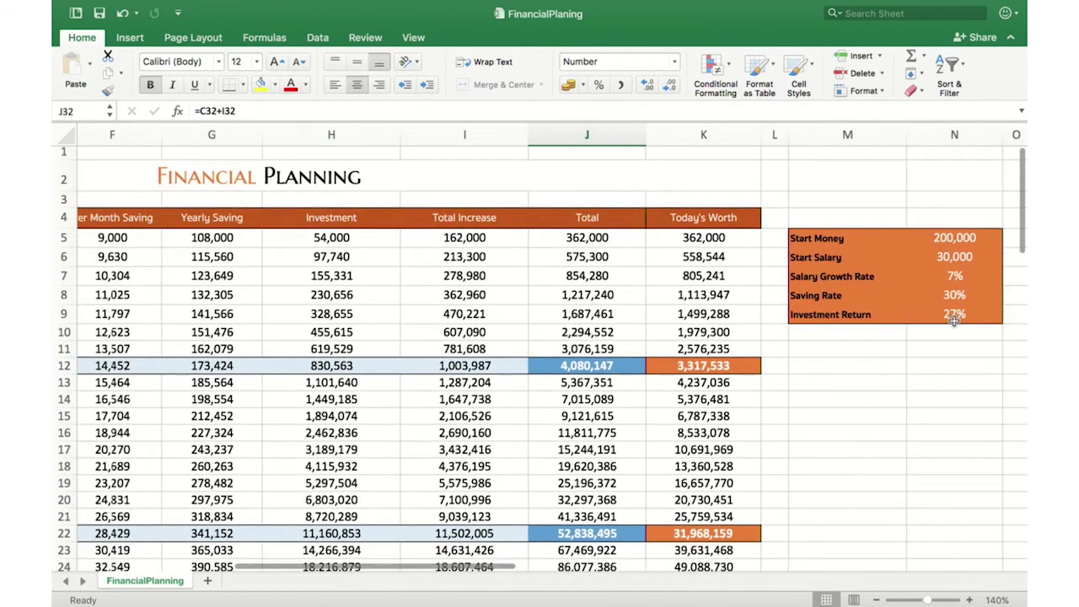
{"action": "left_click", "coordinate": [974, 239]}
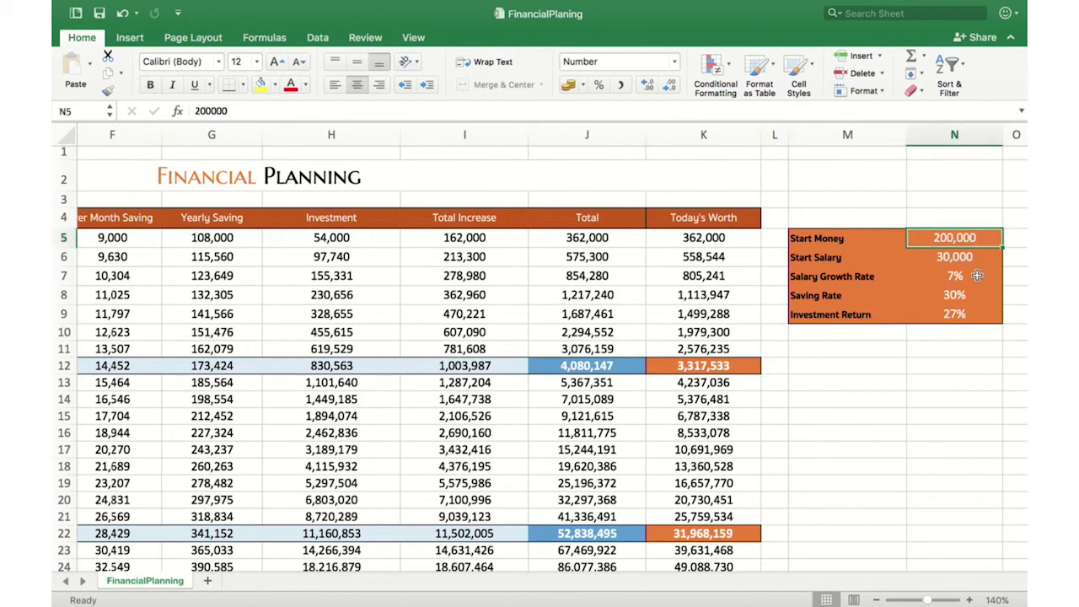
{"action": "left_click", "coordinate": [952, 315]}
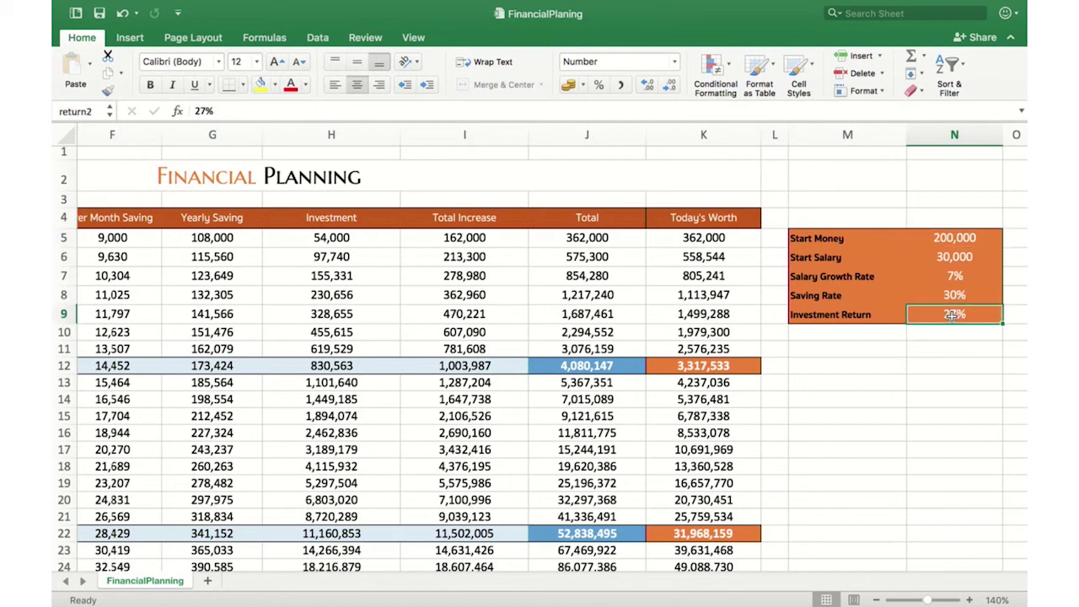
Step: Look over the 27% projection once more down to age 100, comparing the Total and Today's Worth columns
{"action": "scroll", "coordinate": [953, 315], "scroll_direction": "down", "scroll_amount": 10}
{"action": "scroll", "coordinate": [953, 315], "scroll_direction": "left", "scroll_amount": 3}
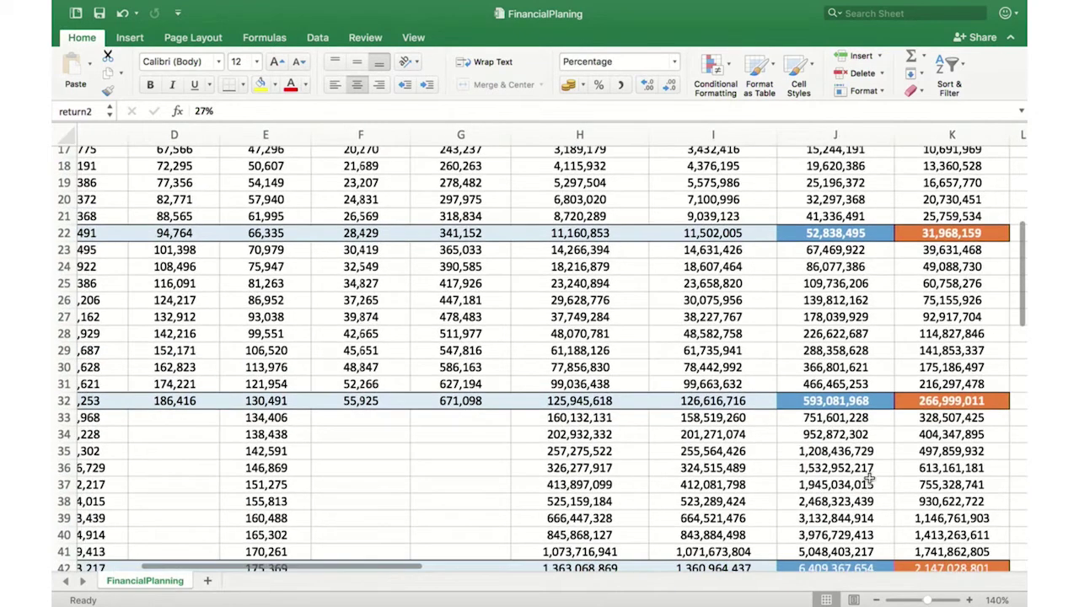
{"action": "scroll", "coordinate": [868, 478], "scroll_direction": "down", "scroll_amount": 12}
{"action": "scroll", "coordinate": [868, 479], "scroll_direction": "left", "scroll_amount": 2}
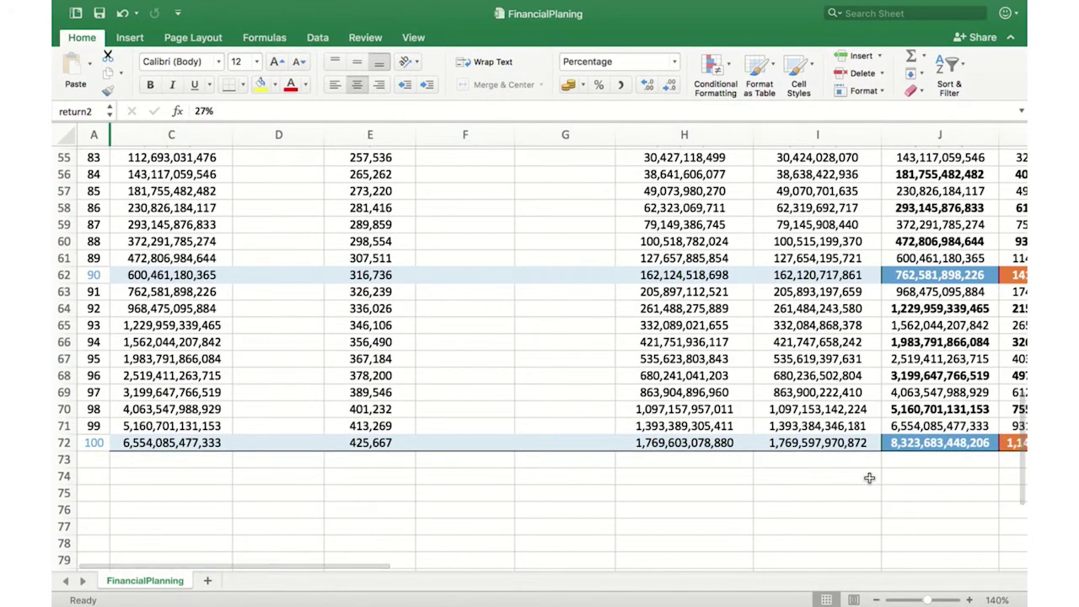
{"action": "scroll", "coordinate": [870, 479], "scroll_direction": "up", "scroll_amount": 11}
{"action": "scroll", "coordinate": [869, 478], "scroll_direction": "right", "scroll_amount": 2}
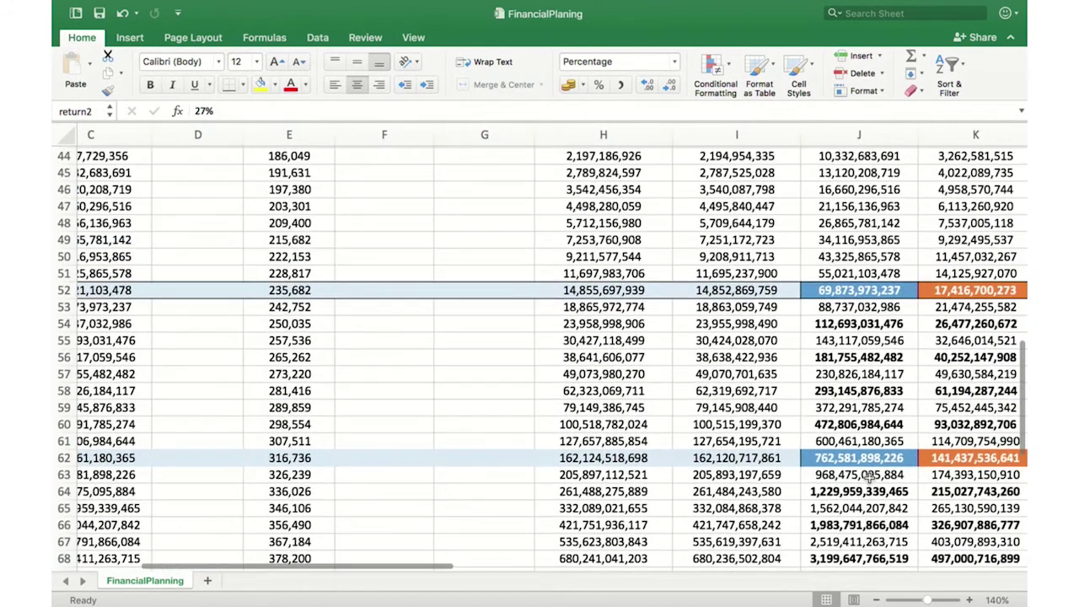
Step: Set the Investment Return in the planning assumptions to 10%
{"action": "scroll", "coordinate": [870, 478], "scroll_direction": "up", "scroll_amount": 15}
{"action": "scroll", "coordinate": [870, 478], "scroll_direction": "right", "scroll_amount": 3}
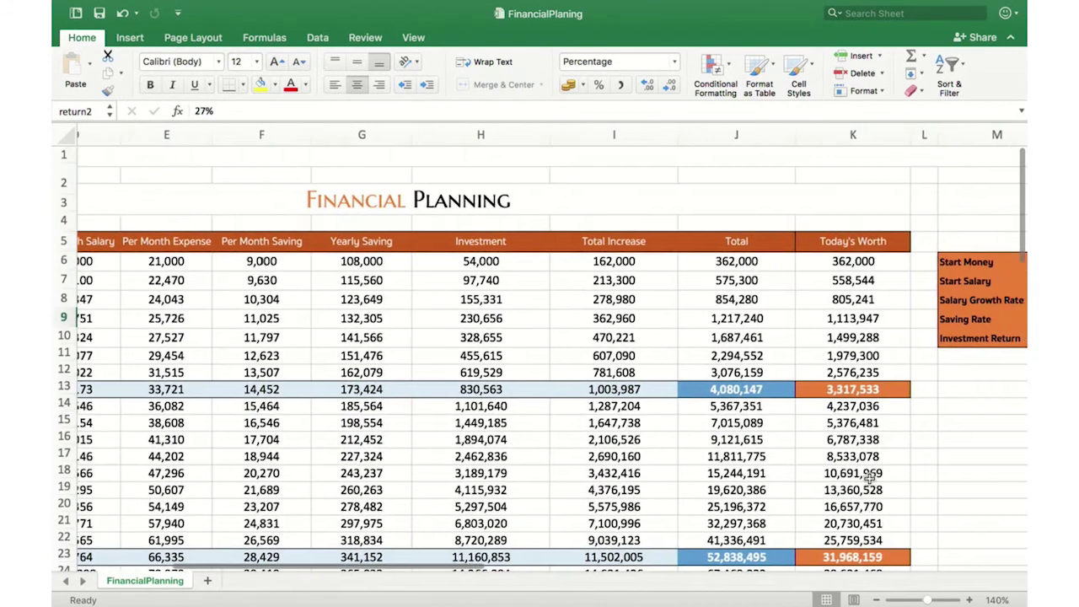
{"action": "type", "text": "10%"}
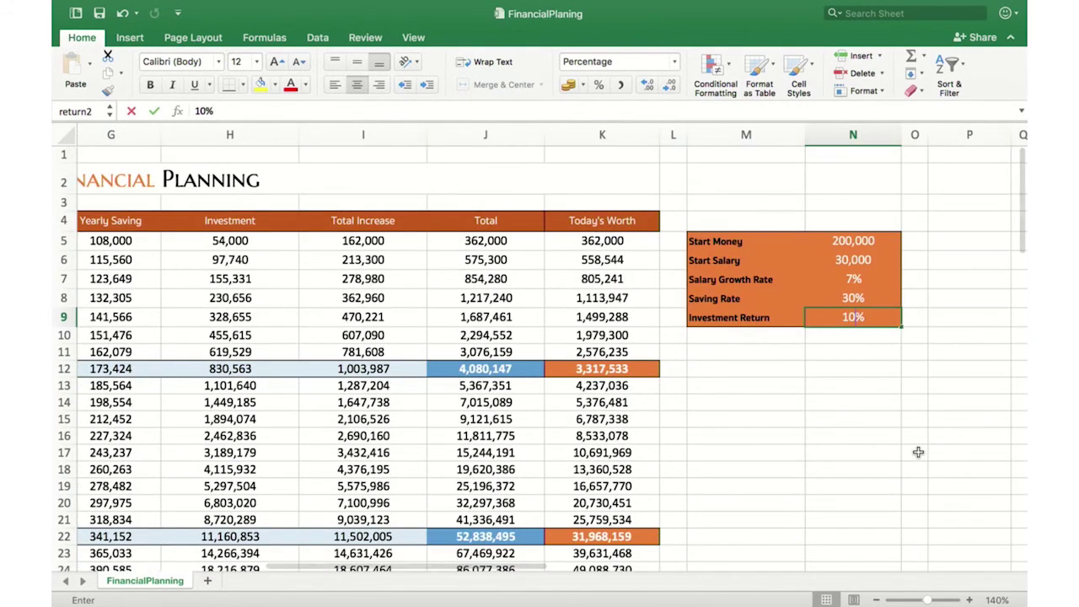
{"action": "key", "text": "Return"}
Step: Examine the projection at the 10% return, focusing on the Total and Today's Worth around ages 49 to 60
{"action": "scroll", "coordinate": [560, 438], "scroll_direction": "down", "scroll_amount": 4}
{"action": "scroll", "coordinate": [560, 438], "scroll_direction": "left", "scroll_amount": 5}
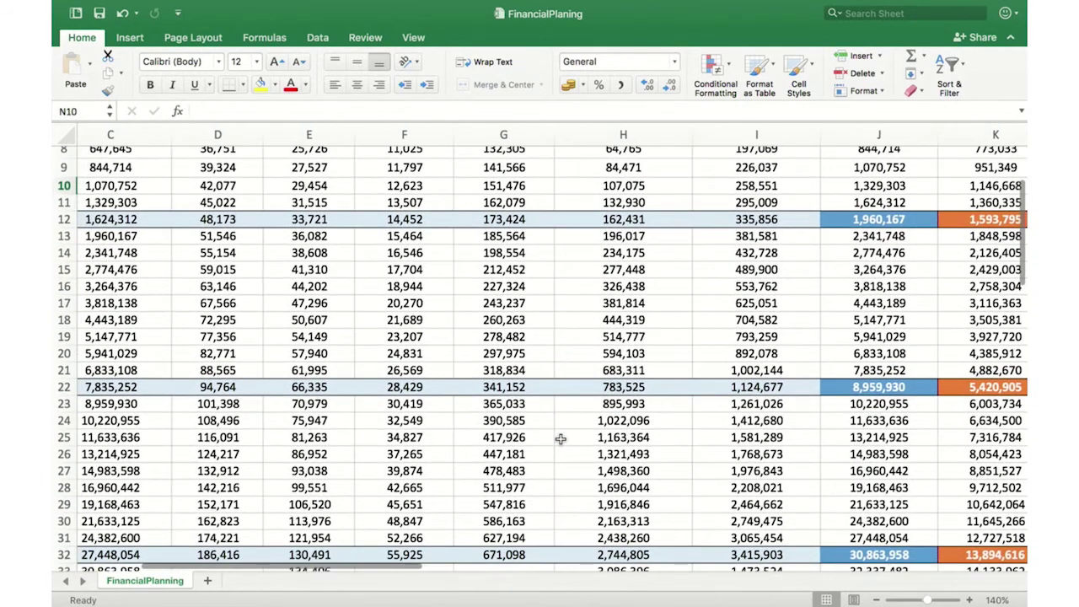
{"action": "scroll", "coordinate": [560, 438], "scroll_direction": "down", "scroll_amount": 2}
{"action": "scroll", "coordinate": [560, 438], "scroll_direction": "left", "scroll_amount": 1}
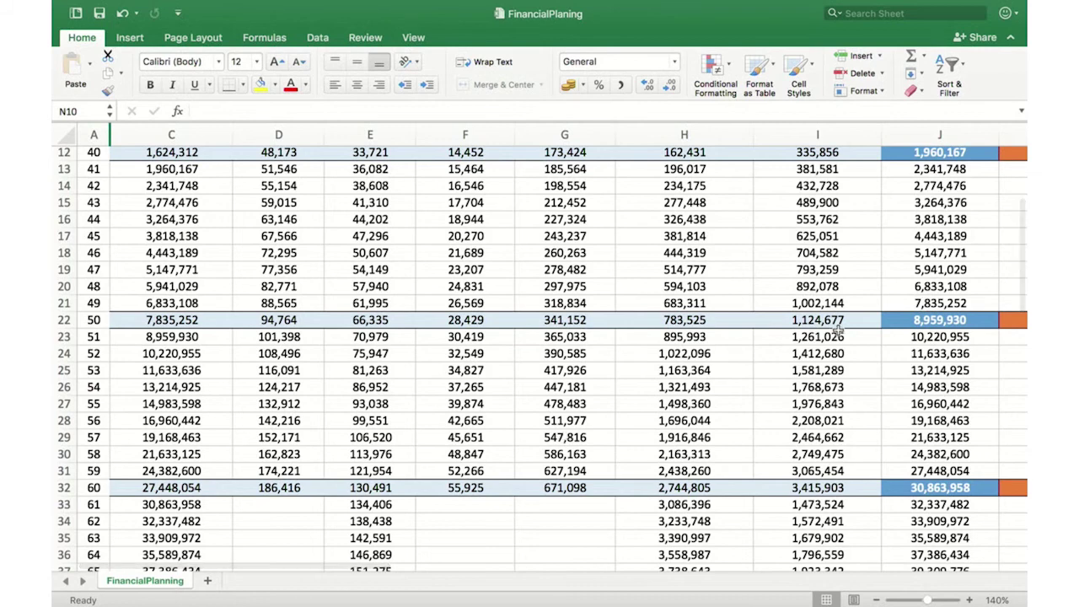
{"action": "left_click", "coordinate": [940, 303]}
{"action": "scroll", "coordinate": [979, 428], "scroll_direction": "right", "scroll_amount": 2}
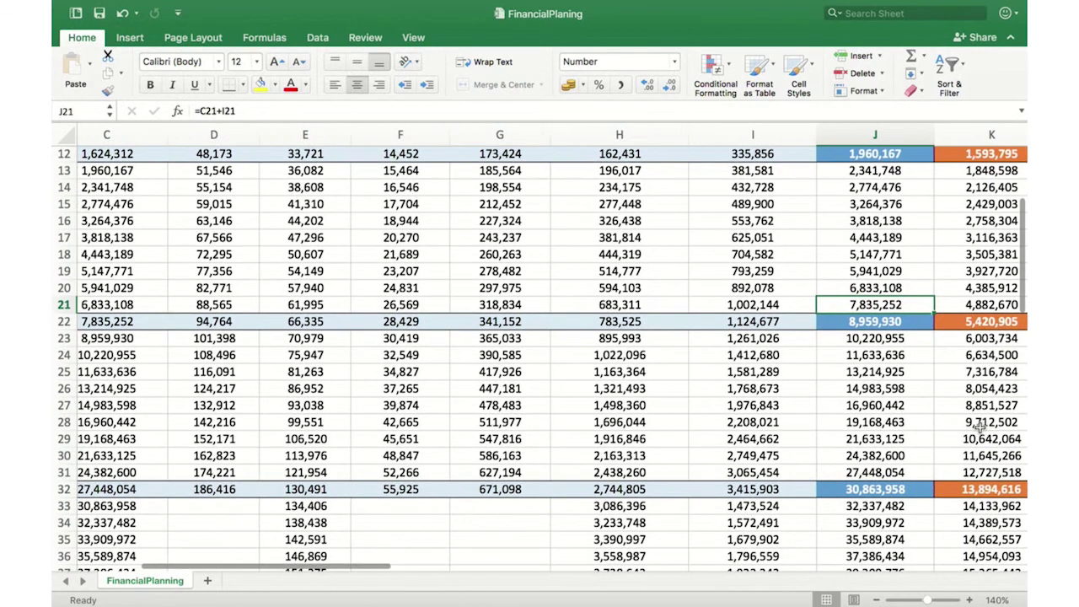
{"action": "scroll", "coordinate": [980, 428], "scroll_direction": "left", "scroll_amount": 1}
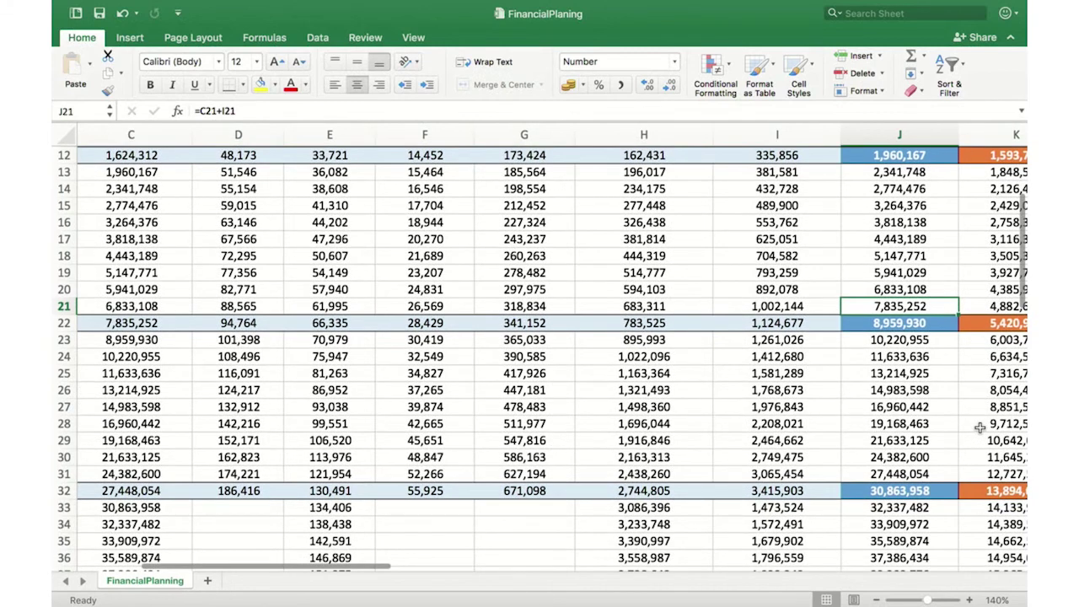
{"action": "scroll", "coordinate": [980, 427], "scroll_direction": "up", "scroll_amount": 3}
{"action": "scroll", "coordinate": [980, 428], "scroll_direction": "right", "scroll_amount": 2}
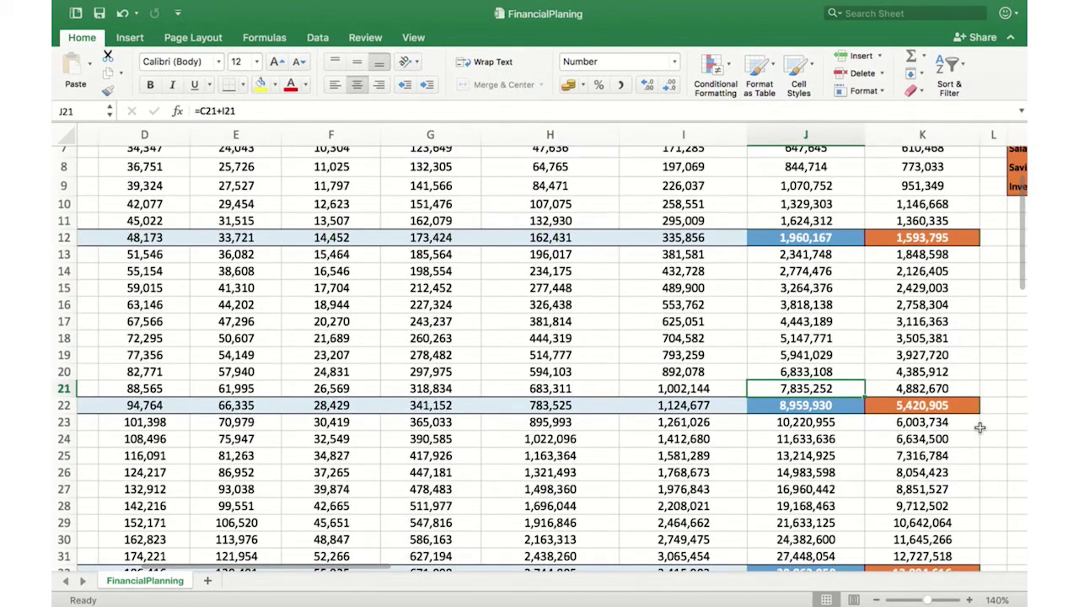
{"action": "scroll", "coordinate": [979, 428], "scroll_direction": "right", "scroll_amount": 1}
{"action": "scroll", "coordinate": [980, 427], "scroll_direction": "down", "scroll_amount": 1}
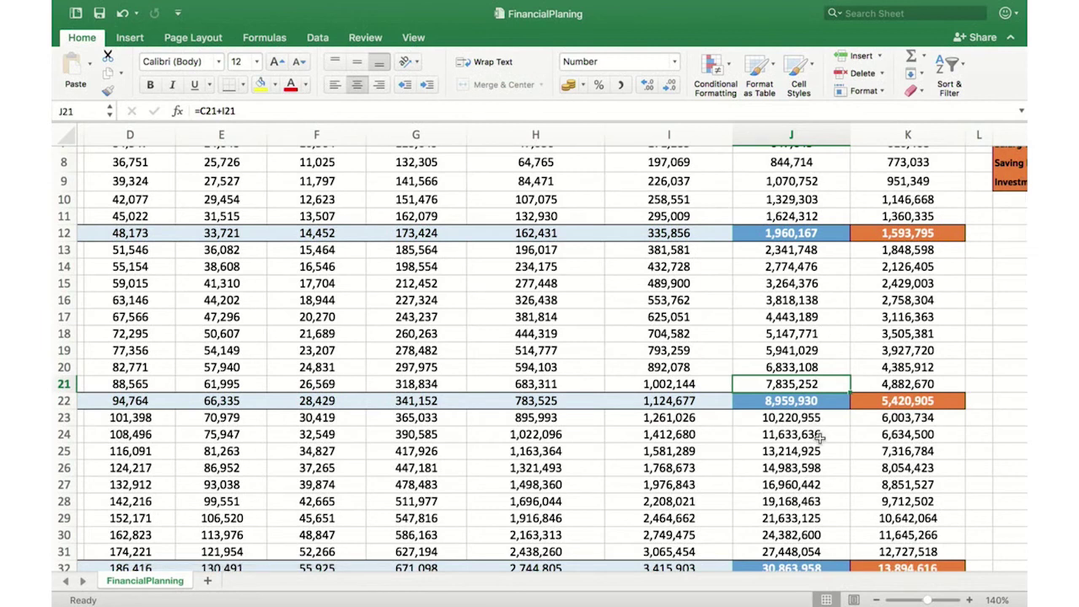
Step: Overwrite the Total at age 49 (J21) with 1,000,000 and check the Totals in the years up to and past age 60
{"action": "type", "text": "1,"}
{"action": "type", "text": "0"}
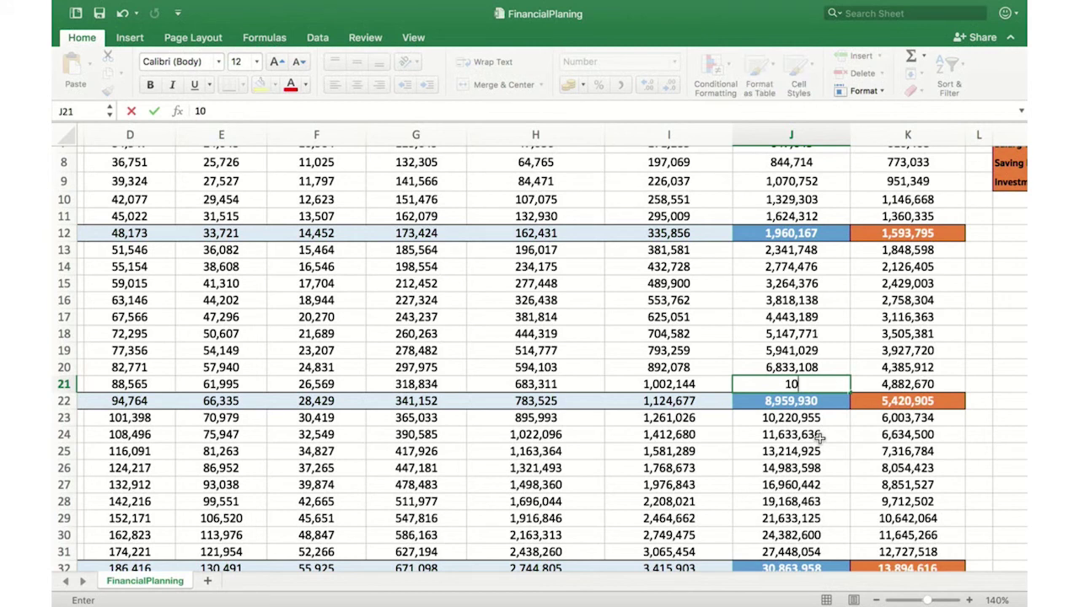
{"action": "type", "text": "00,000"}
{"action": "key", "text": "Return"}
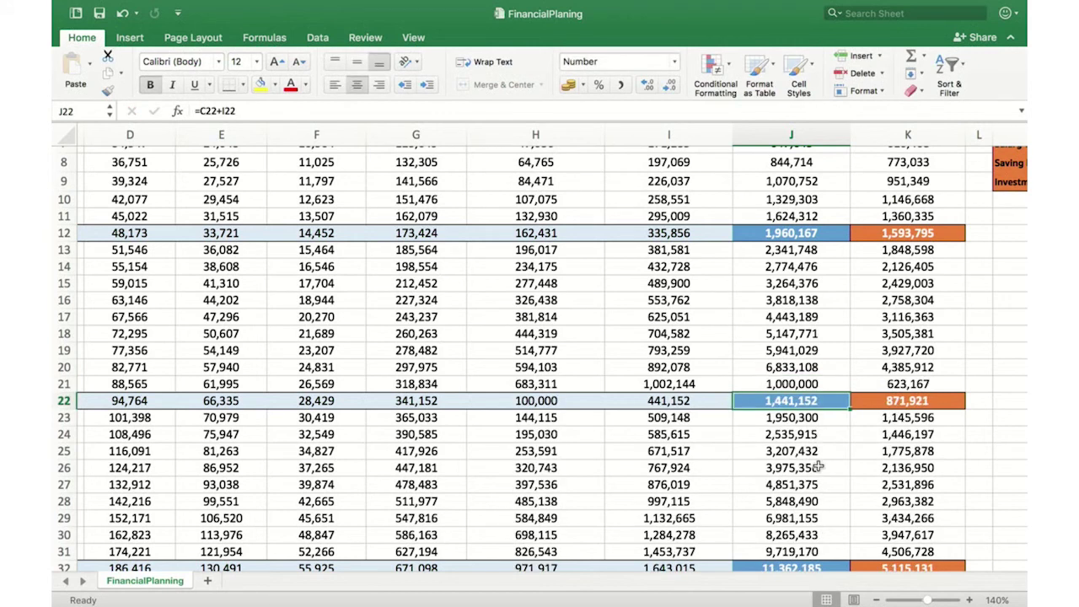
{"action": "scroll", "coordinate": [818, 467], "scroll_direction": "down", "scroll_amount": 1}
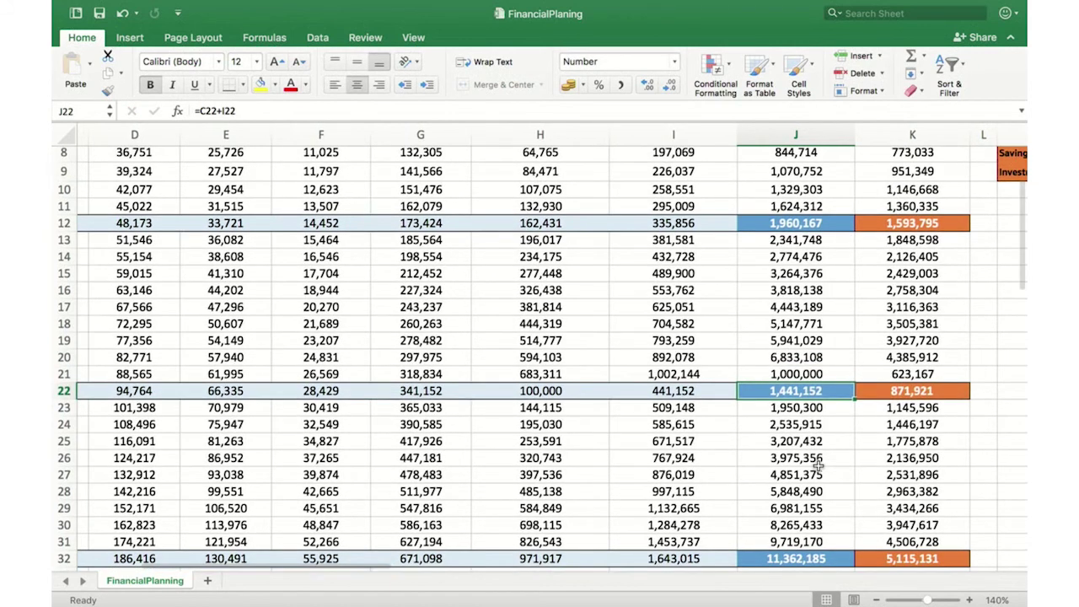
{"action": "scroll", "coordinate": [818, 466], "scroll_direction": "down", "scroll_amount": 4}
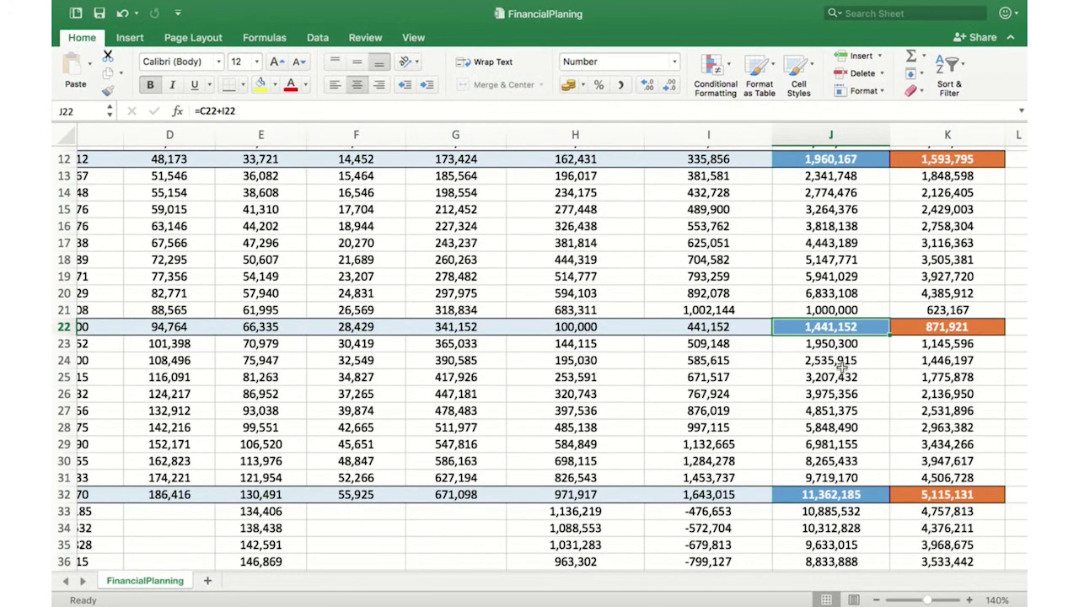
Step: Trace the Total column from age 50 into the mid-70s, and recheck the overwritten Total at age 49 (J21) alongside Today's Worth
{"action": "scroll", "coordinate": [842, 366], "scroll_direction": "left", "scroll_amount": 3}
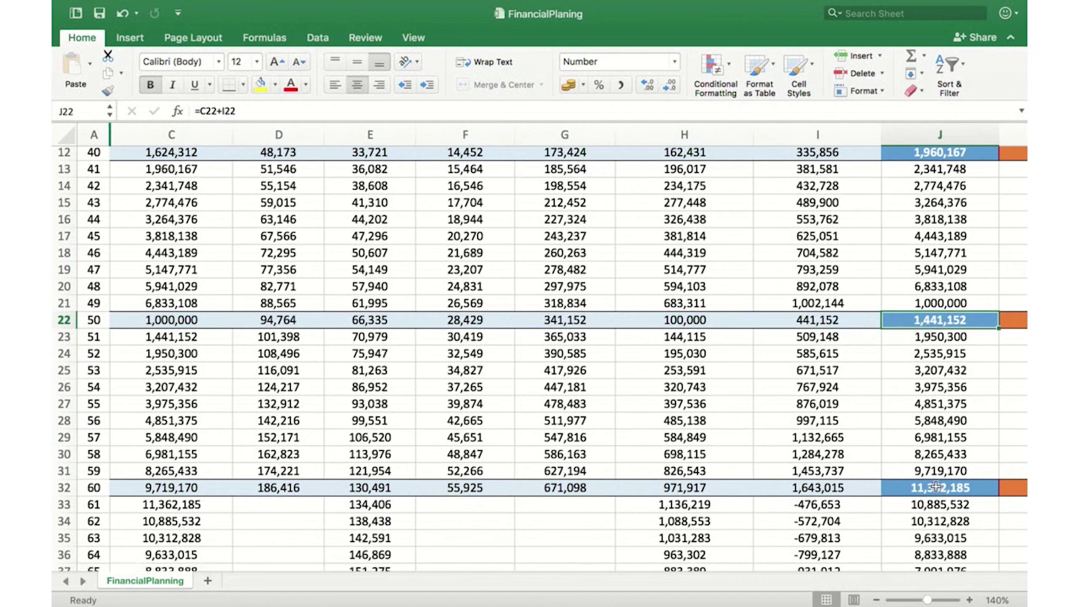
{"action": "scroll", "coordinate": [936, 486], "scroll_direction": "down", "scroll_amount": 1}
{"action": "scroll", "coordinate": [936, 487], "scroll_direction": "down", "scroll_amount": 5}
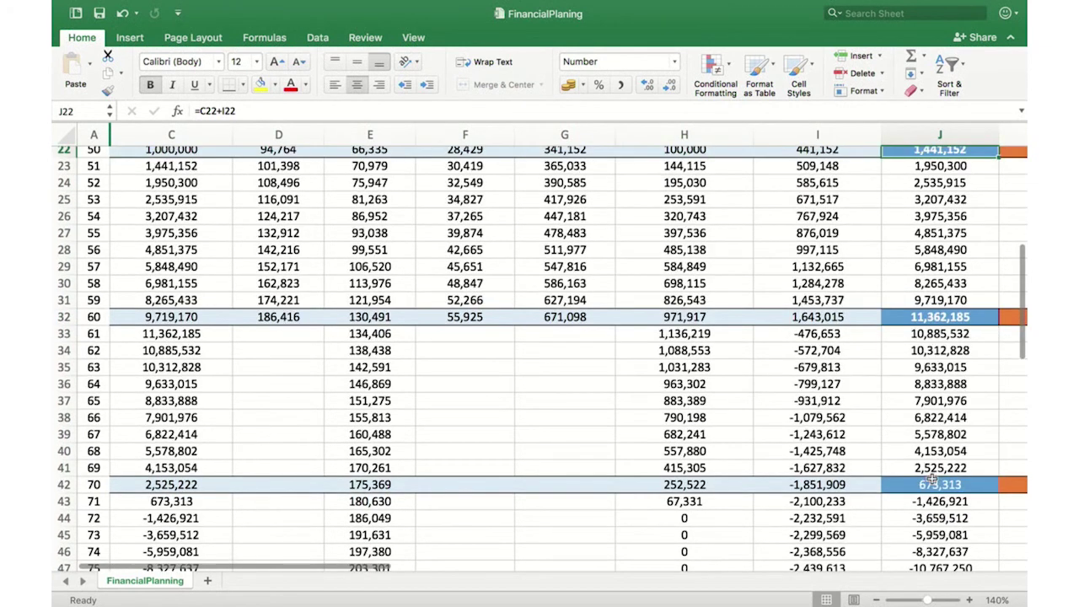
{"action": "scroll", "coordinate": [818, 334], "scroll_direction": "down", "scroll_amount": 5}
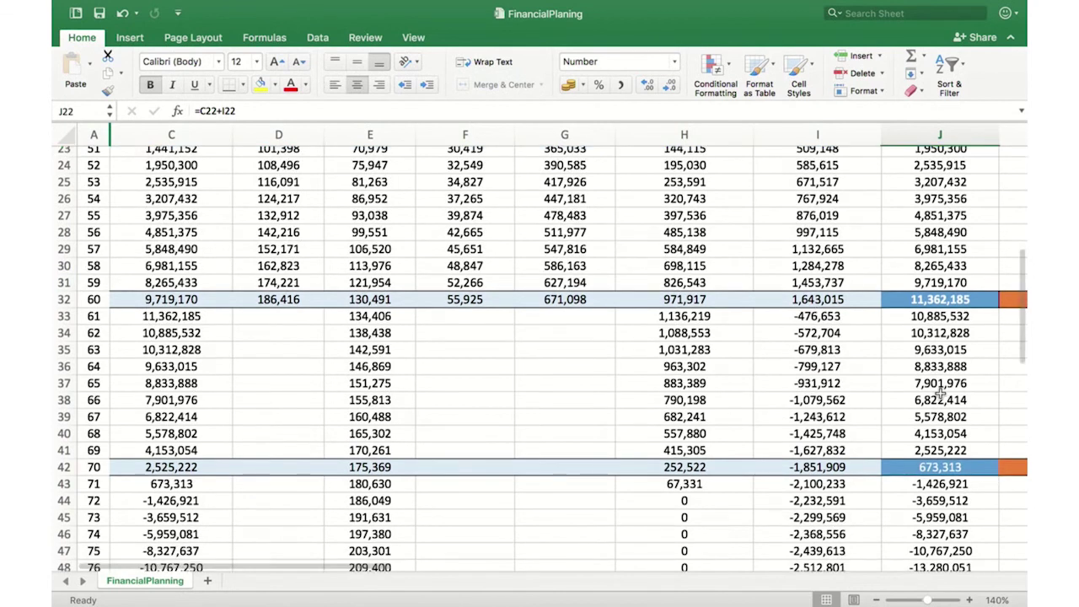
{"action": "scroll", "coordinate": [941, 392], "scroll_direction": "down", "scroll_amount": 8}
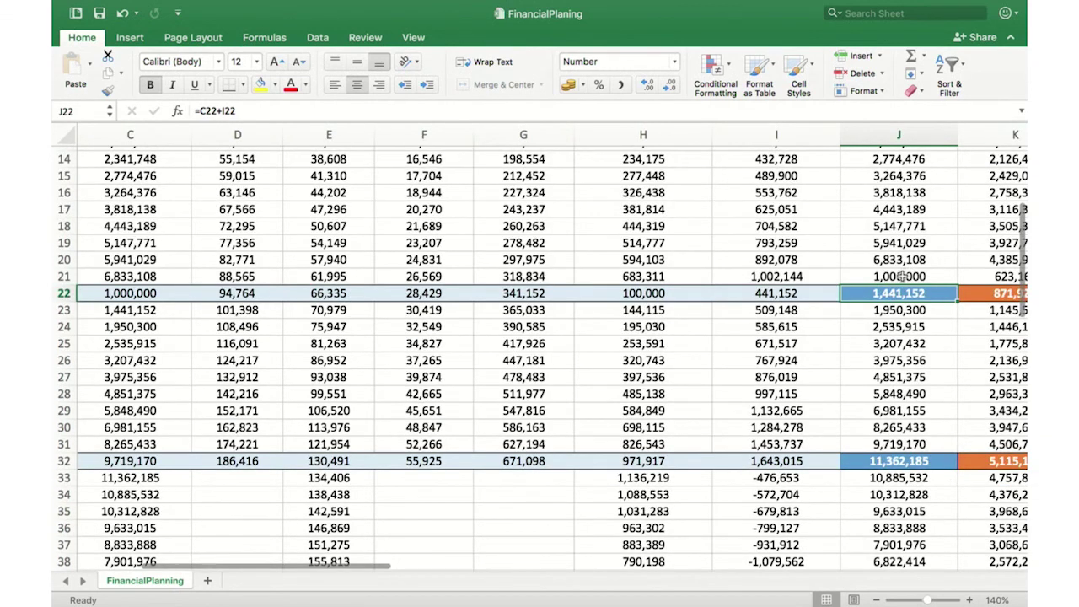
{"action": "left_click", "coordinate": [902, 277]}
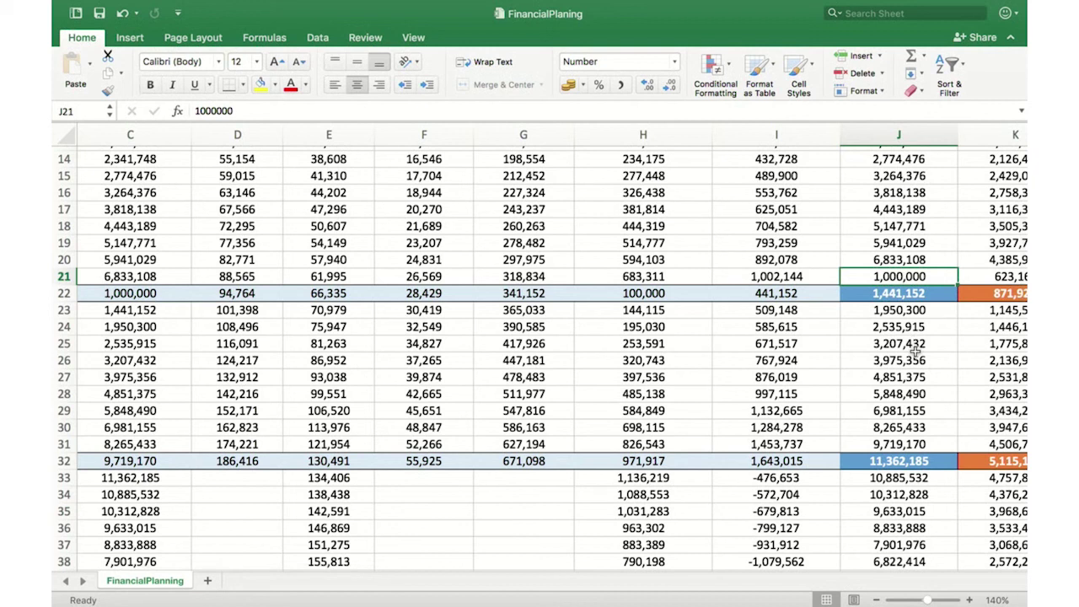
{"action": "scroll", "coordinate": [915, 351], "scroll_direction": "right", "scroll_amount": 2}
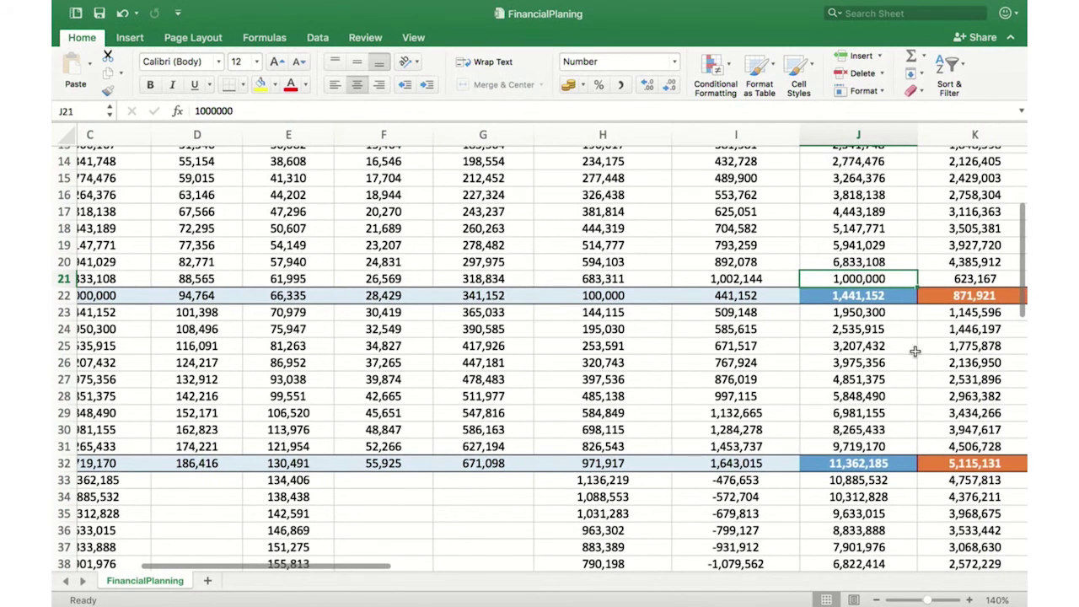